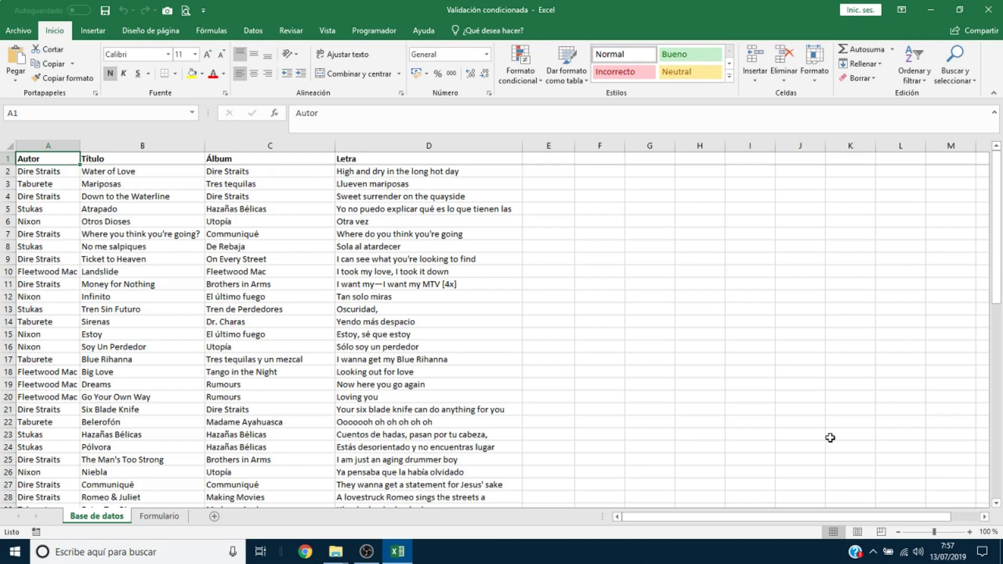
Create named ranges for columns A to D of the database from the top-row labels only, and review them in the name manager
{"action": "key", "text": "shift+Down"}
{"action": "key", "text": "shift+Down"}
{"action": "key", "text": "ctrl+shift+End"}
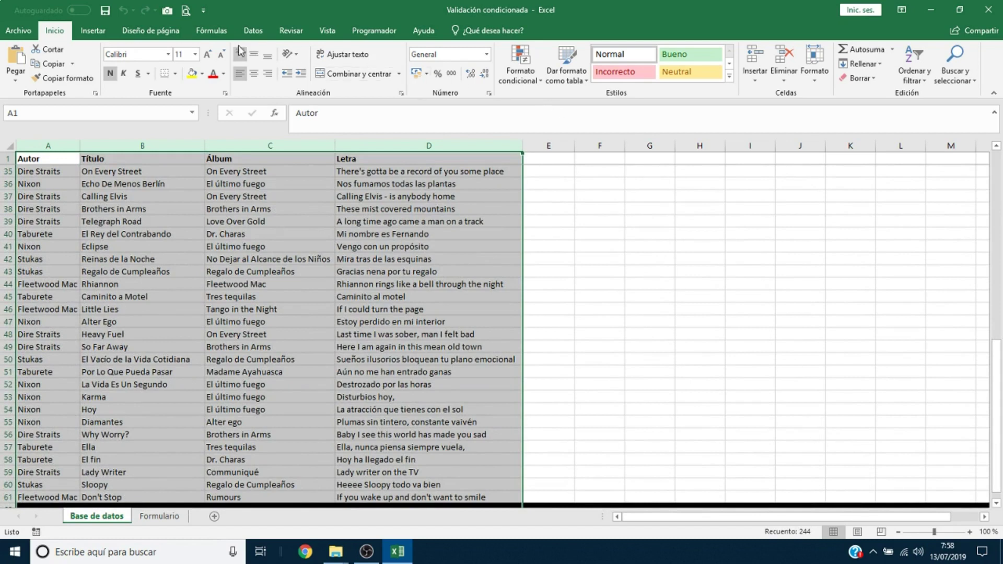
{"action": "left_click", "coordinate": [223, 40]}
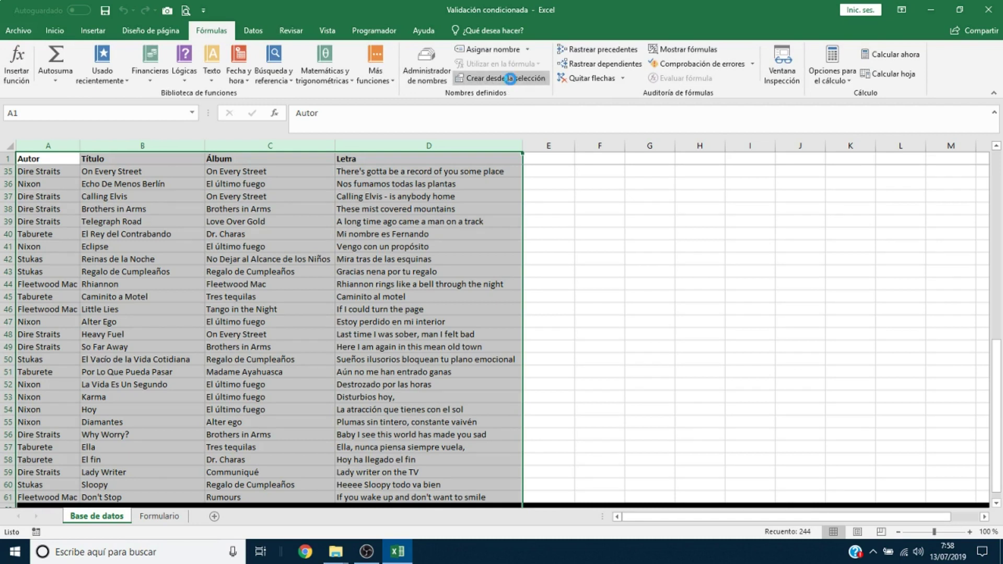
{"action": "left_click", "coordinate": [511, 84]}
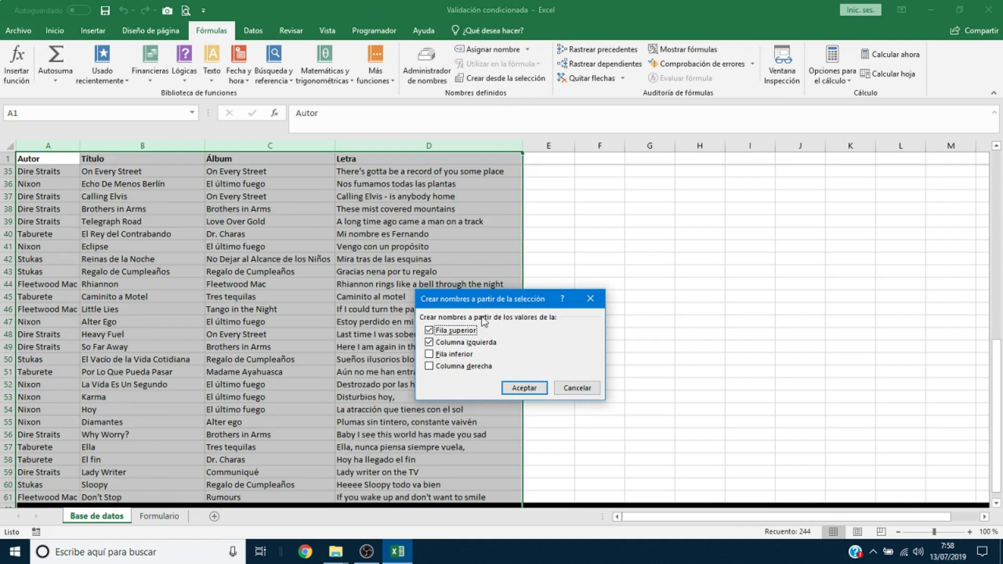
{"action": "left_click", "coordinate": [477, 344]}
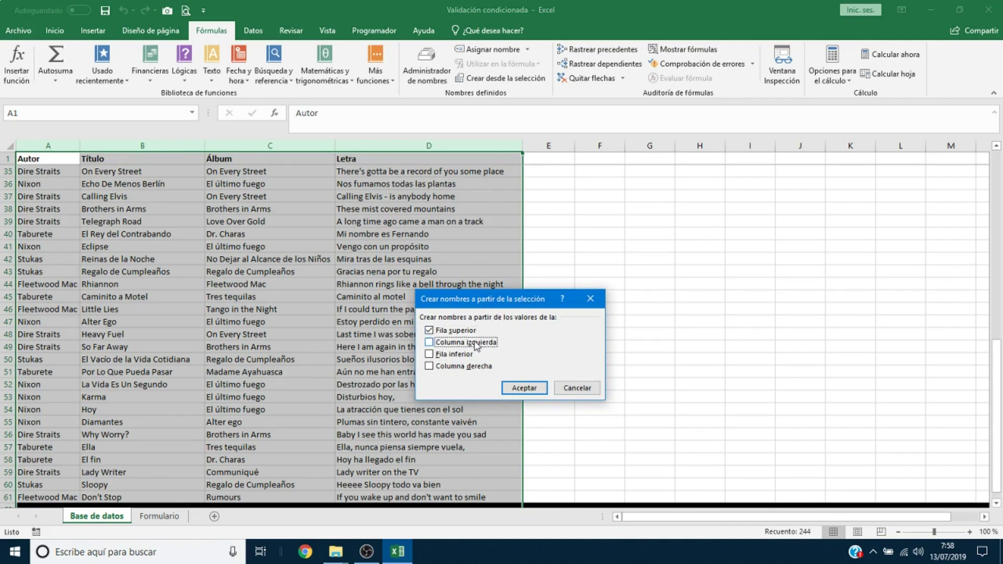
{"action": "left_click", "coordinate": [521, 388]}
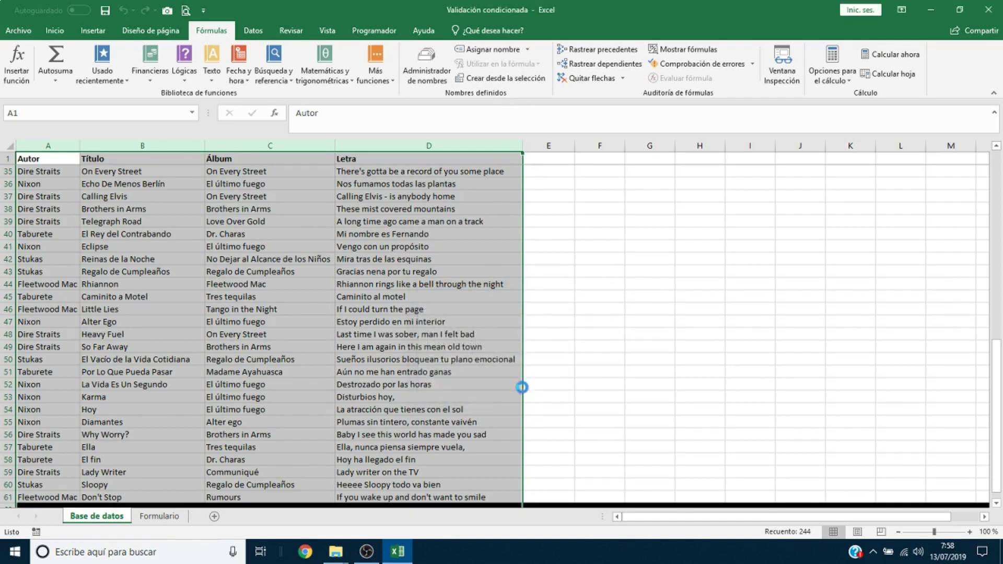
{"action": "key", "text": "ctrl+Home"}
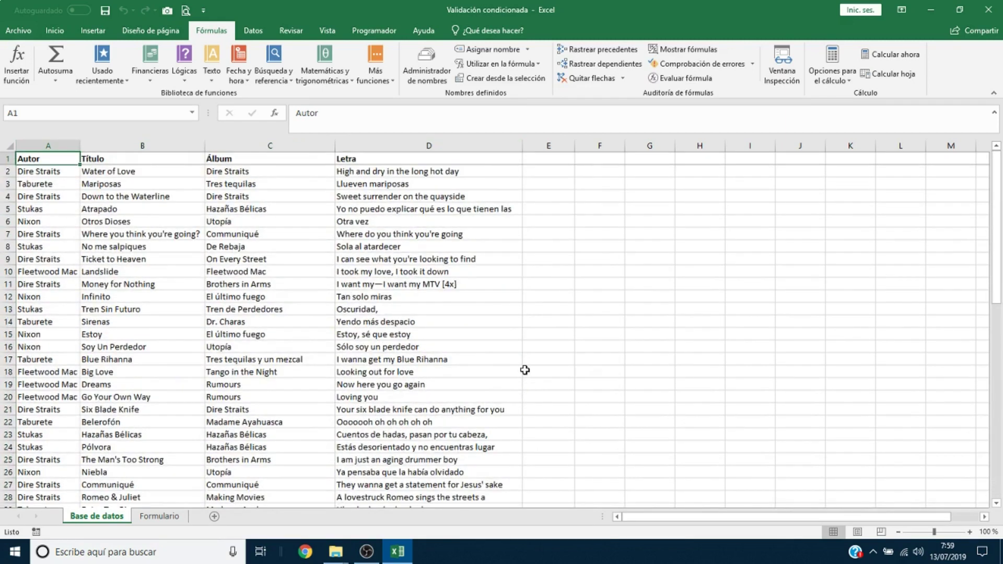
{"action": "left_click", "coordinate": [440, 75]}
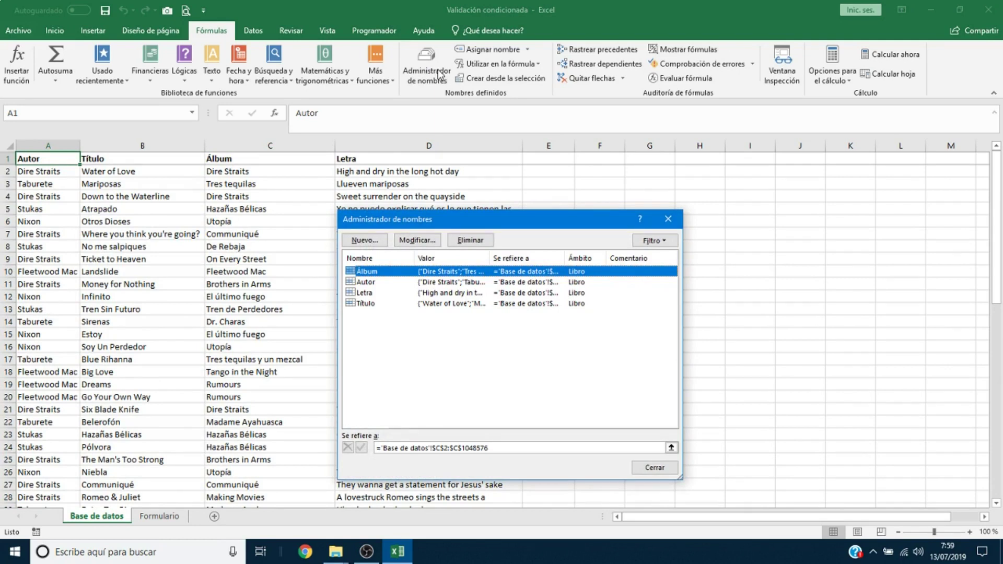
{"action": "left_click", "coordinate": [659, 471]}
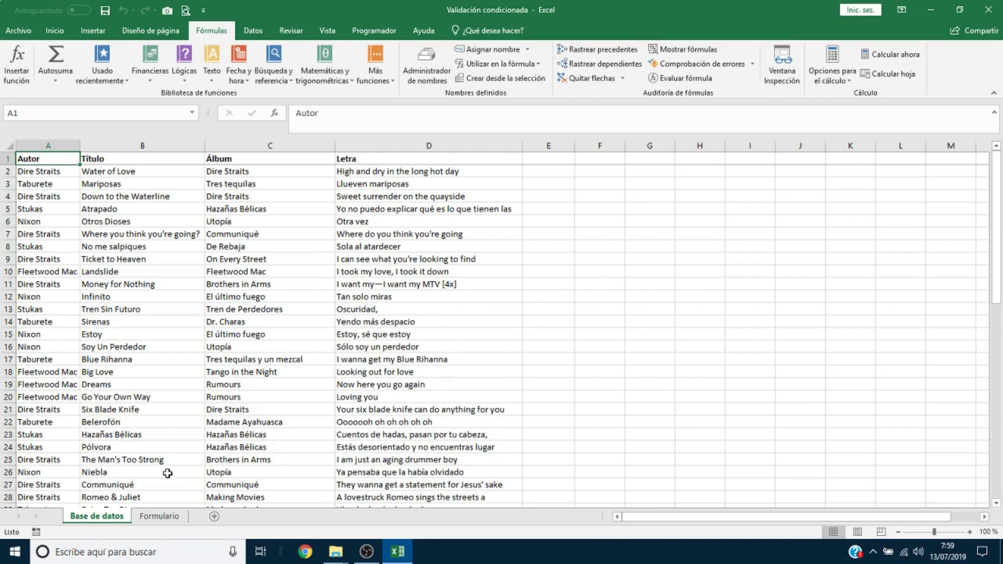
In the Formulario sheet's Álbum cell F3, write =INDICE(Álbum;COINCIDIR(C2&" | "&C3;Autor&" | "&Título;0))
{"action": "left_click", "coordinate": [155, 517]}
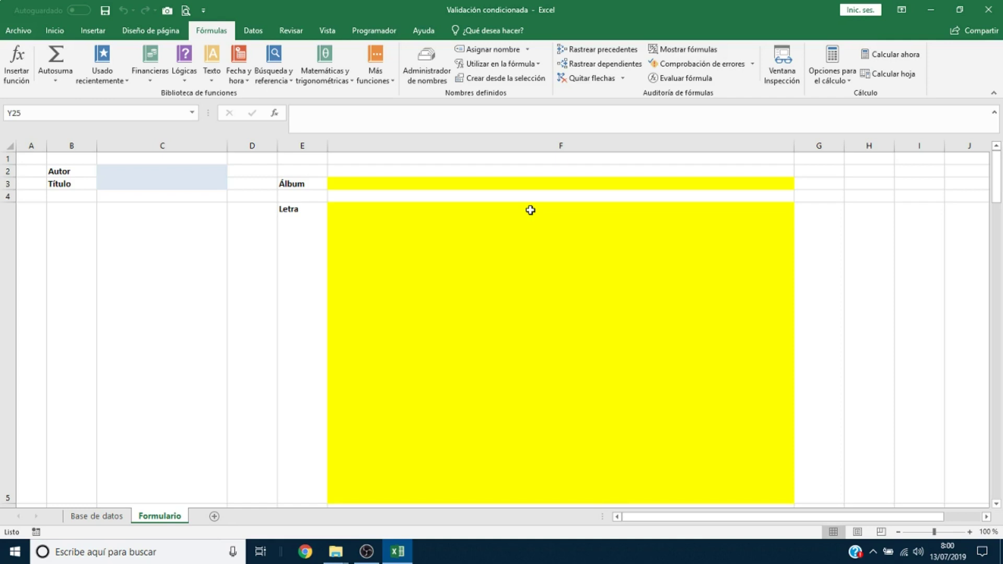
{"action": "left_click", "coordinate": [546, 187]}
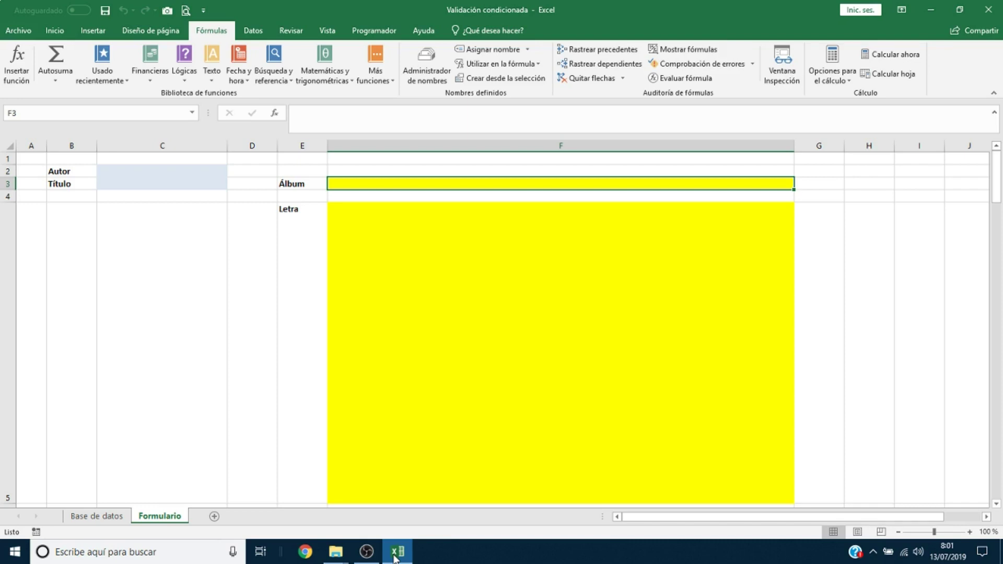
{"action": "type", "text": "="}
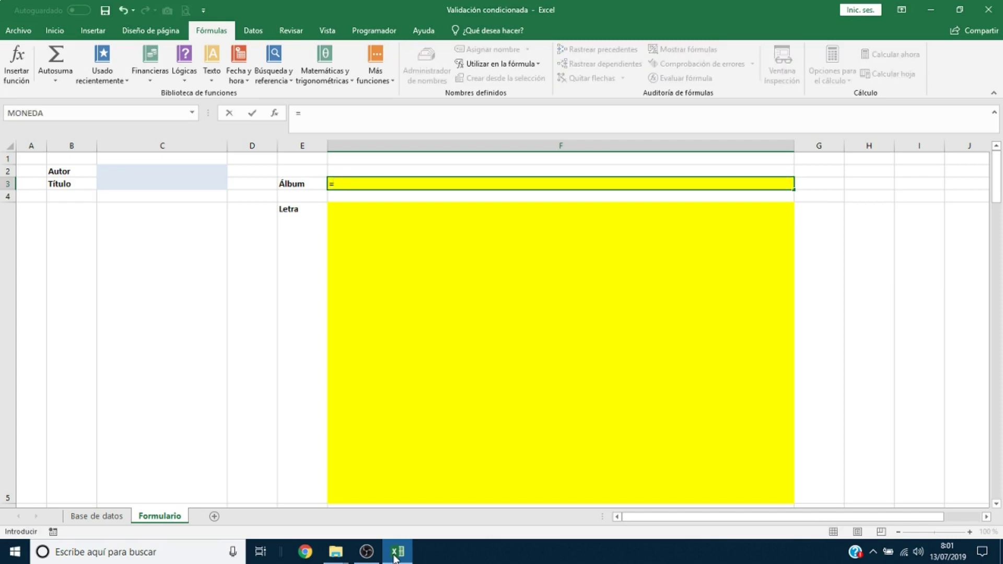
{"action": "type", "text": "INDICE"}
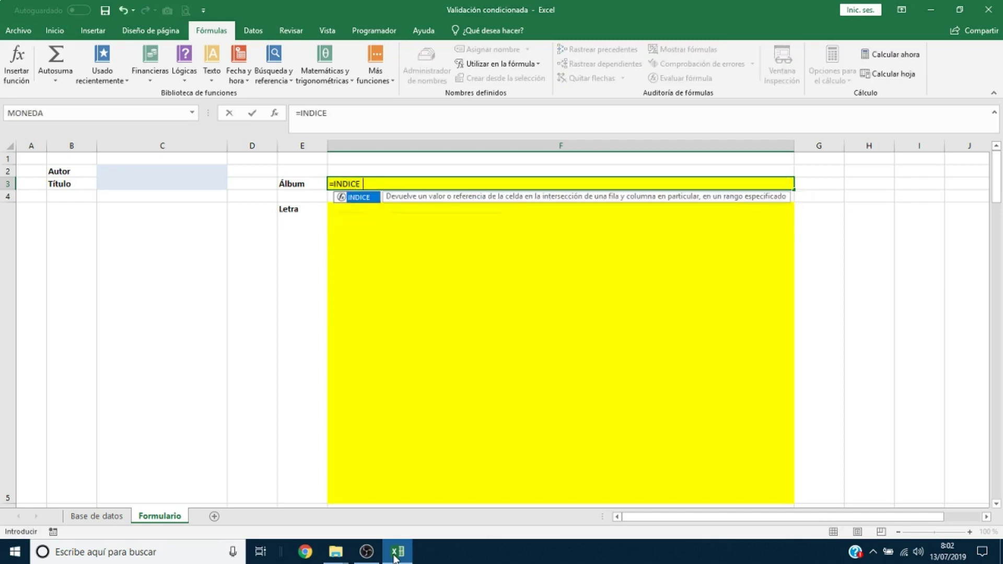
{"action": "type", "text": "(Álbu"}
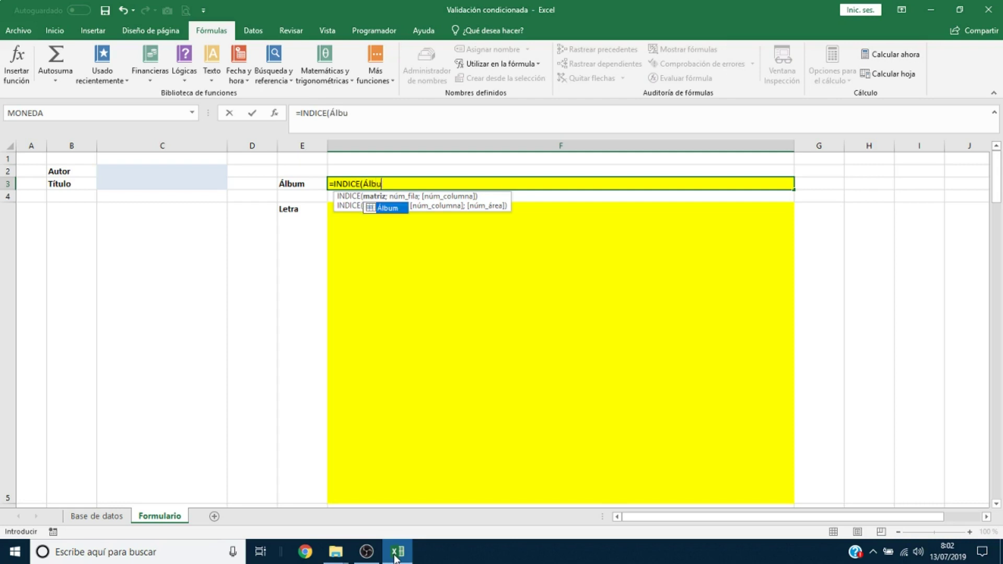
{"action": "type", "text": "m;COIN"}
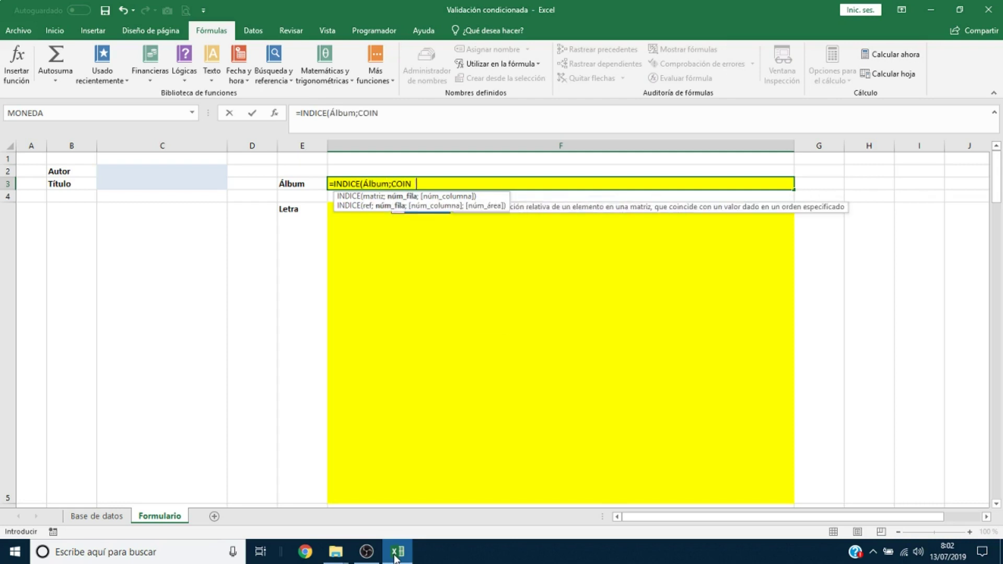
{"action": "type", "text": "CIDIR("}
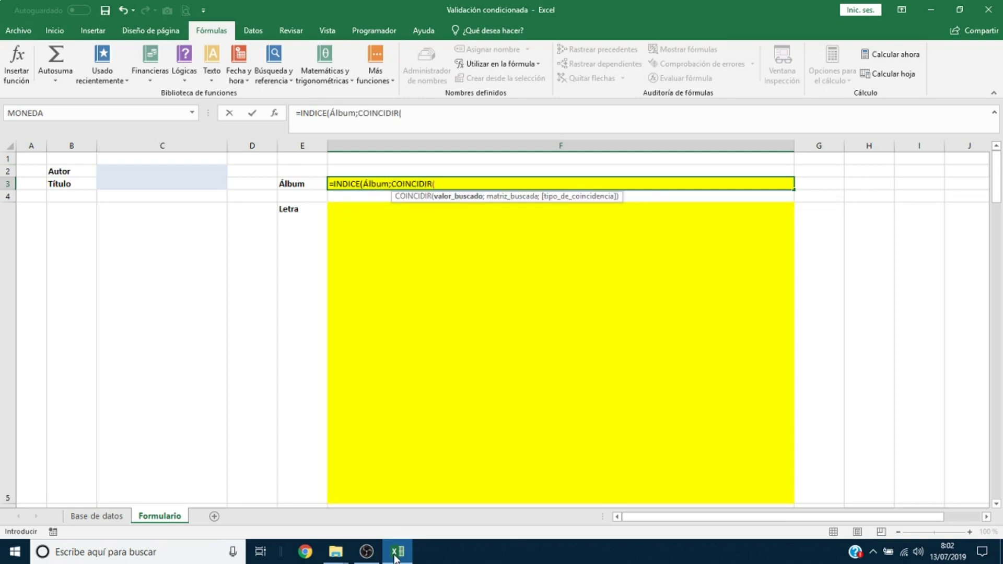
{"action": "type", "text": "C2"}
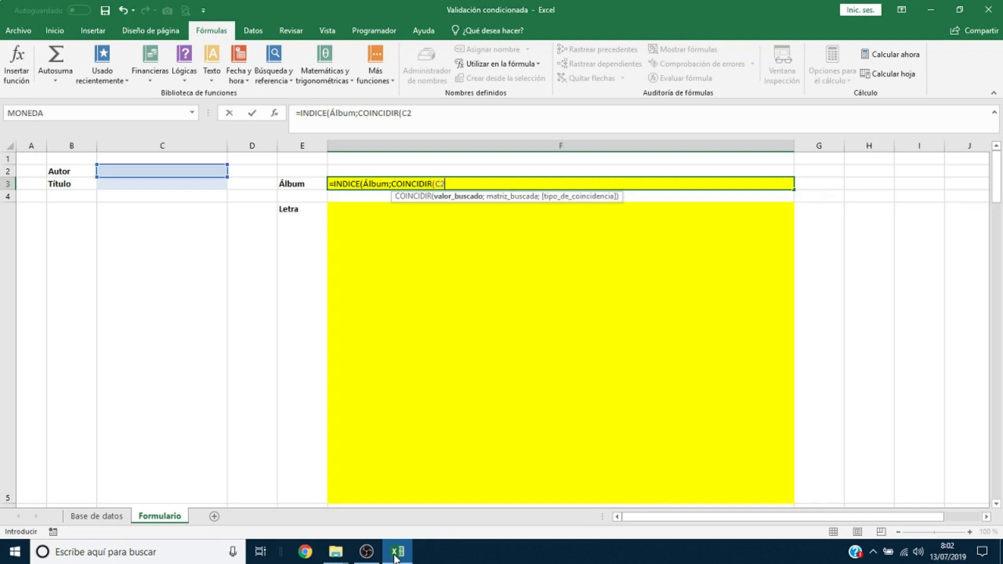
{"action": "type", "text": "&\" | \"&C"}
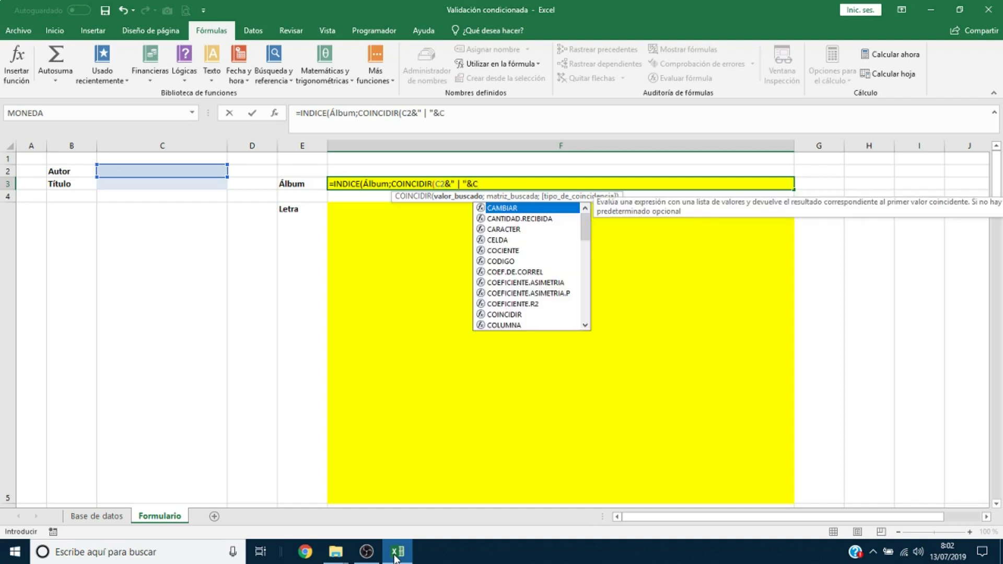
{"action": "type", "text": "3;"}
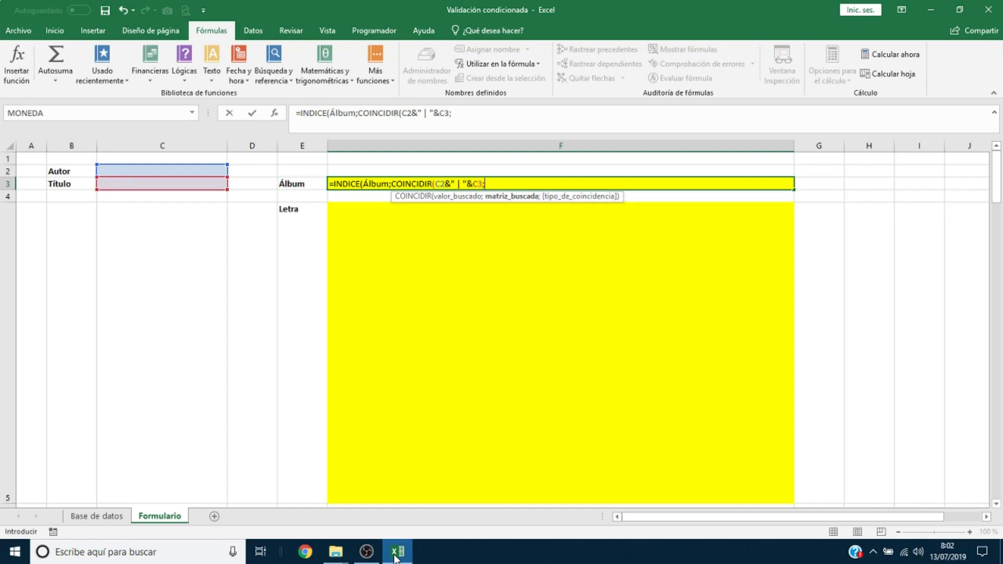
{"action": "type", "text": "Autor&\" | "}
{"action": "type", "text": "\"&"}
{"action": "type", "text": "T"}
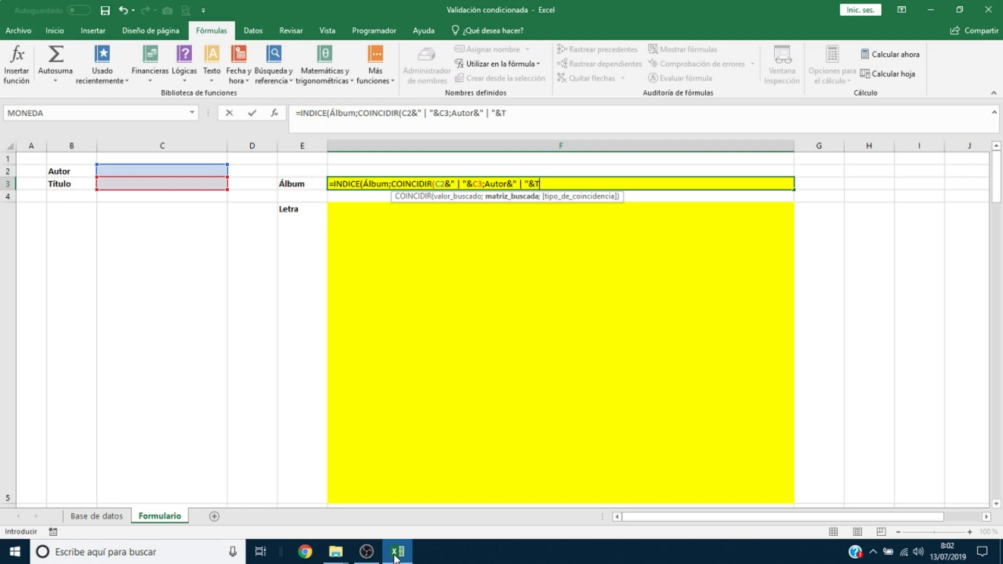
{"action": "type", "text": "ítulo;0))"}
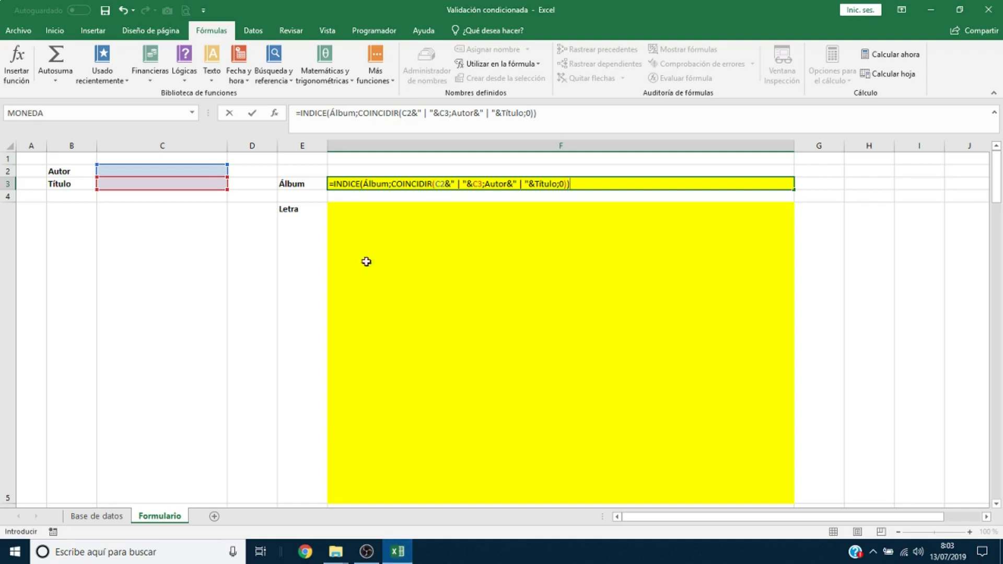
Wrap the Álbum formula in SI.ERROR with empty text "" as the error value, entered as an array formula
{"action": "left_click", "coordinate": [332, 184]}
{"action": "type", "text": "SI.ERROR"}
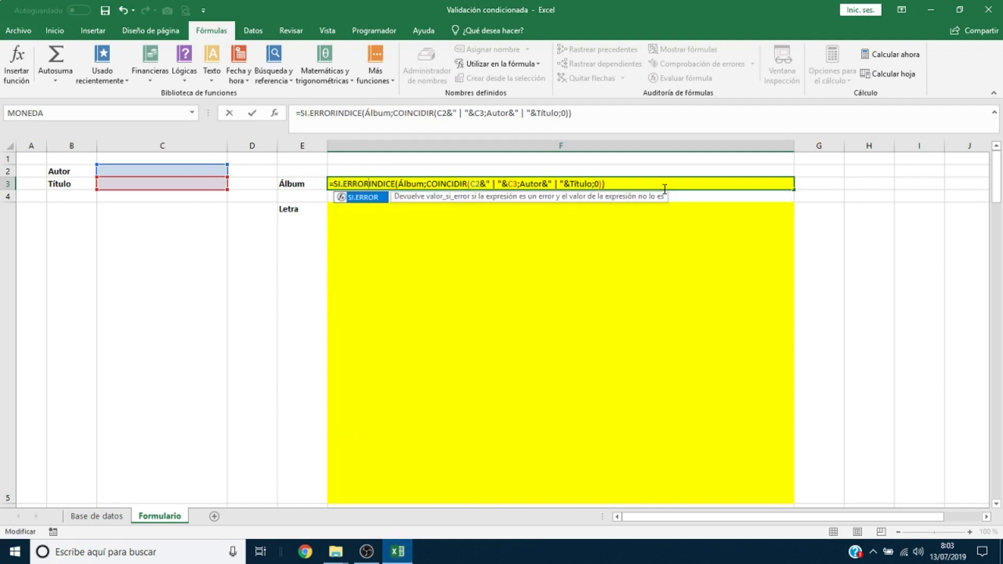
{"action": "key", "text": "Tab"}
{"action": "key", "text": "Right"}
{"action": "key", "text": "Right"}
{"action": "key", "text": "Right"}
{"action": "key", "text": "Right"}
{"action": "key", "text": "Right"}
{"action": "key", "text": "Right"}
{"action": "key", "text": "Right"}
{"action": "key", "text": "Right"}
{"action": "key", "text": "Right"}
{"action": "key", "text": "Right"}
{"action": "key", "text": "Right"}
{"action": "key", "text": "Right"}
{"action": "key", "text": "Right"}
{"action": "key", "text": "Right"}
{"action": "key", "text": "Right"}
{"action": "key", "text": "Right"}
{"action": "key", "text": "Right"}
{"action": "key", "text": "Right"}
{"action": "key", "text": "Right"}
{"action": "key", "text": "Right"}
{"action": "key", "text": "Right"}
{"action": "key", "text": "Right"}
{"action": "key", "text": "Right"}
{"action": "key", "text": "Right"}
{"action": "key", "text": "Right"}
{"action": "key", "text": "Right"}
{"action": "key", "text": "Right"}
{"action": "key", "text": "Right"}
{"action": "key", "text": "Right"}
{"action": "key", "text": "Right"}
{"action": "key", "text": "Right"}
{"action": "key", "text": "Right"}
{"action": "key", "text": "Right"}
{"action": "key", "text": "Right"}
{"action": "key", "text": "Right"}
{"action": "key", "text": "Right"}
{"action": "key", "text": "Right"}
{"action": "key", "text": "Right"}
{"action": "key", "text": "Right"}
{"action": "key", "text": "Right"}
{"action": "type", "text": ";\"\")"}
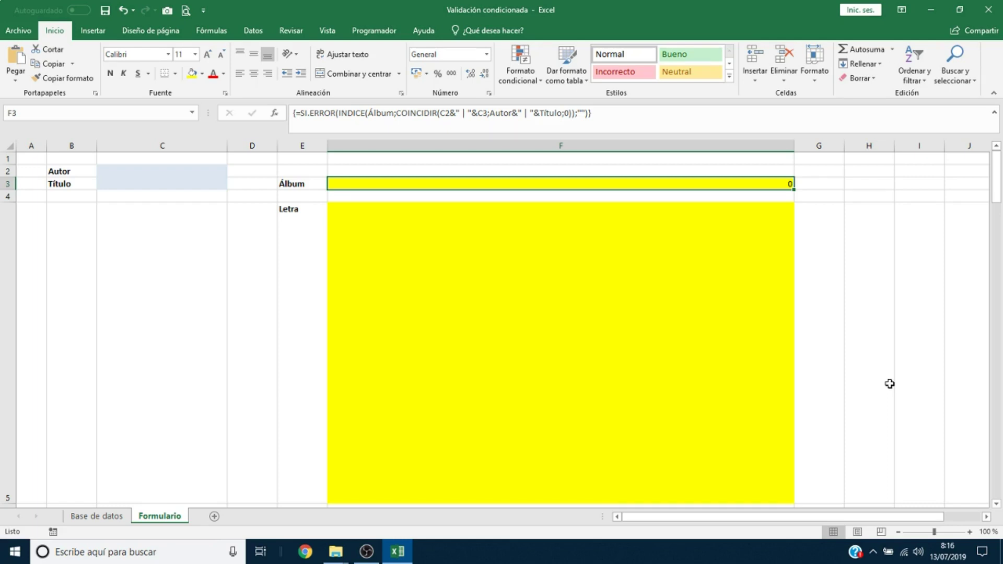
Copy the Álbum formula into the Letra cell F5, replace Álbum with Letra, and enter it as an array formula
{"action": "left_click", "coordinate": [717, 130]}
{"action": "left_click_drag", "start_coordinate": [717, 130], "coordinate": [297, 113]}
{"action": "key", "text": "ctrl+c"}
{"action": "key", "text": "ctrl+shift+Return"}
{"action": "left_click", "coordinate": [446, 221]}
{"action": "type", "text": "="}
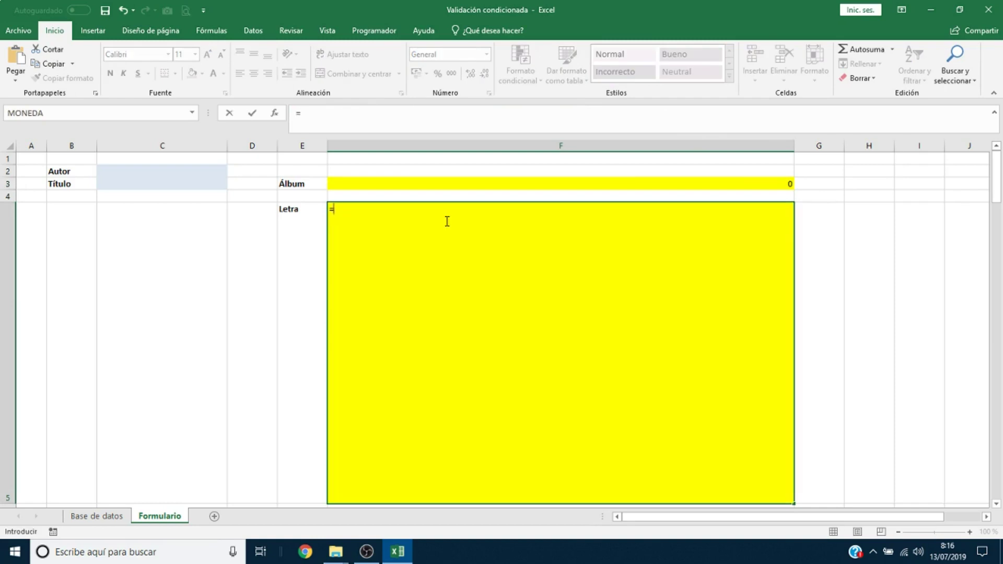
{"action": "key", "text": "ctrl+v"}
{"action": "double_click", "coordinate": [420, 212]}
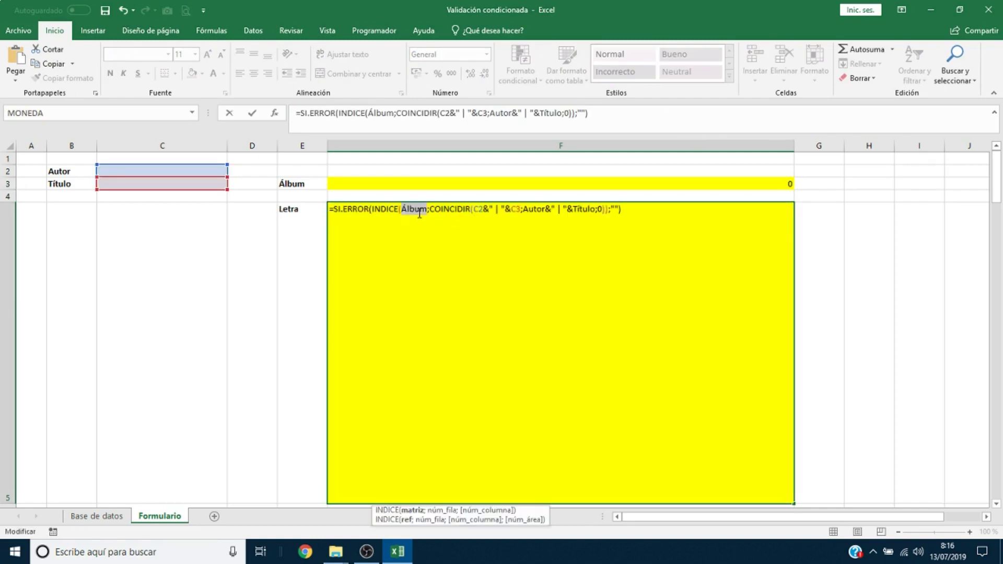
{"action": "type", "text": "Letra"}
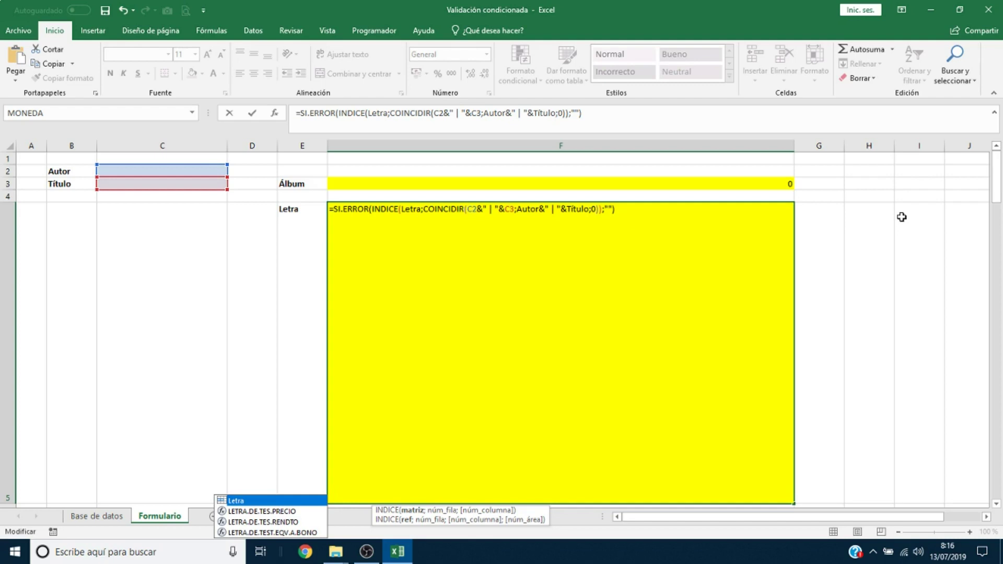
{"action": "key", "text": "ctrl+shift+Return"}
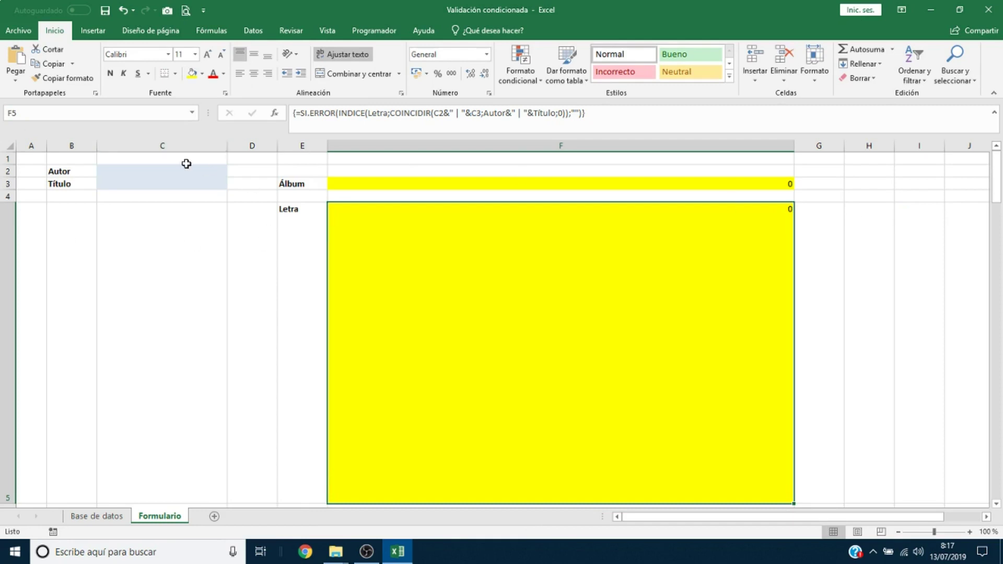
Apply the custom number format 0;-0;;@ to the Álbum and Letra cells F3 and F5
{"action": "left_click", "coordinate": [652, 184], "text": "ctrl"}
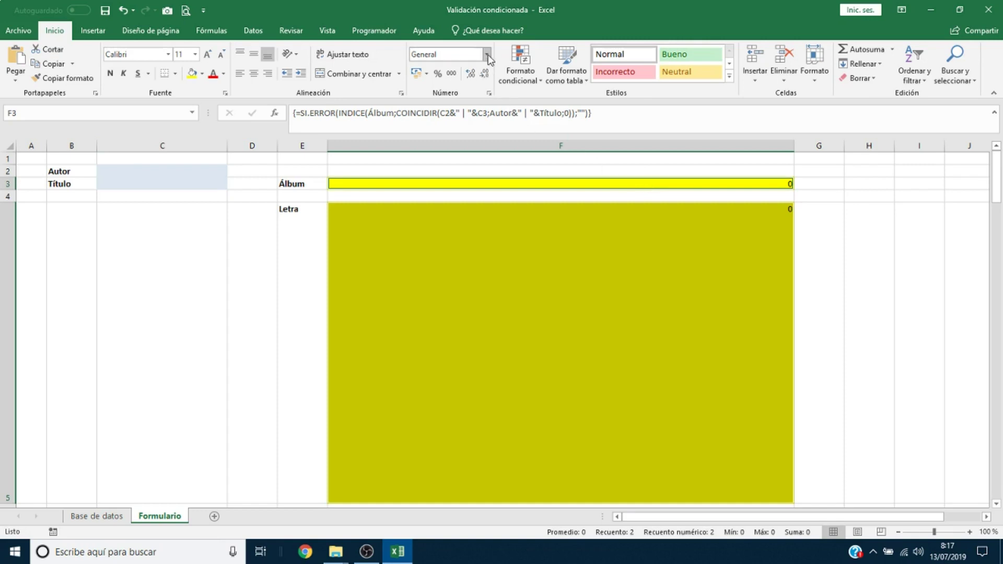
{"action": "left_click", "coordinate": [489, 94]}
{"action": "left_click", "coordinate": [360, 348]}
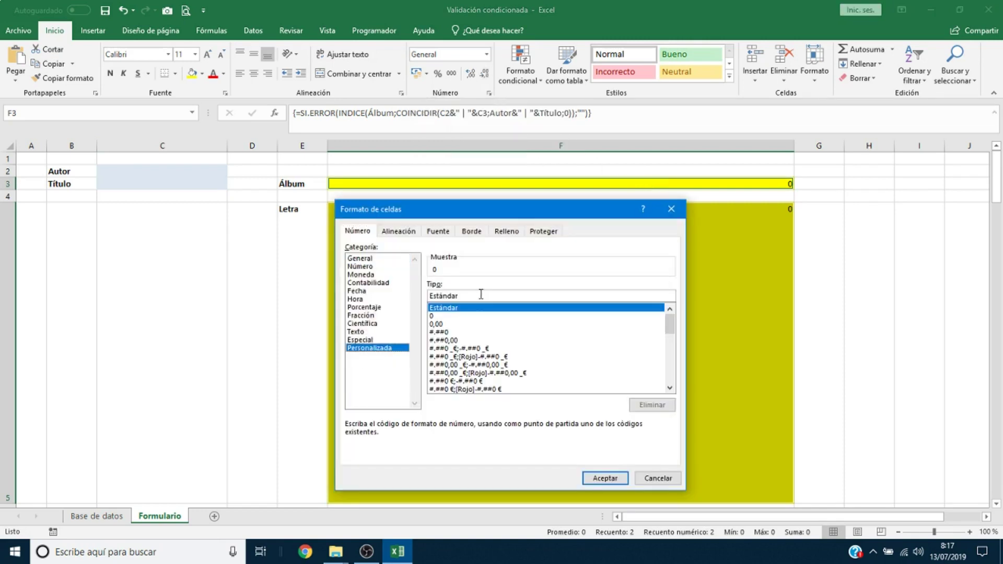
{"action": "type", "text": "0;-0;;@"}
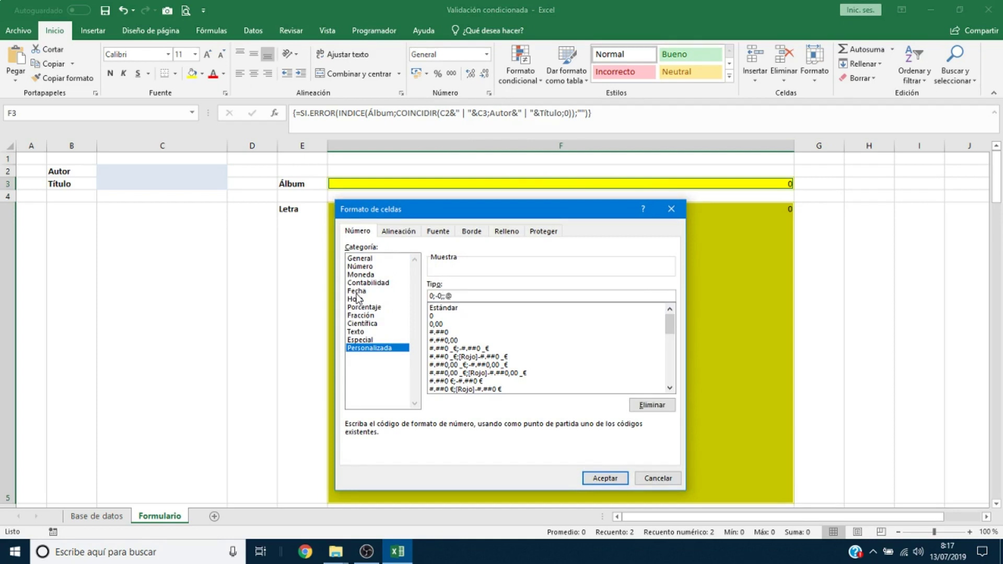
{"action": "left_click", "coordinate": [595, 479]}
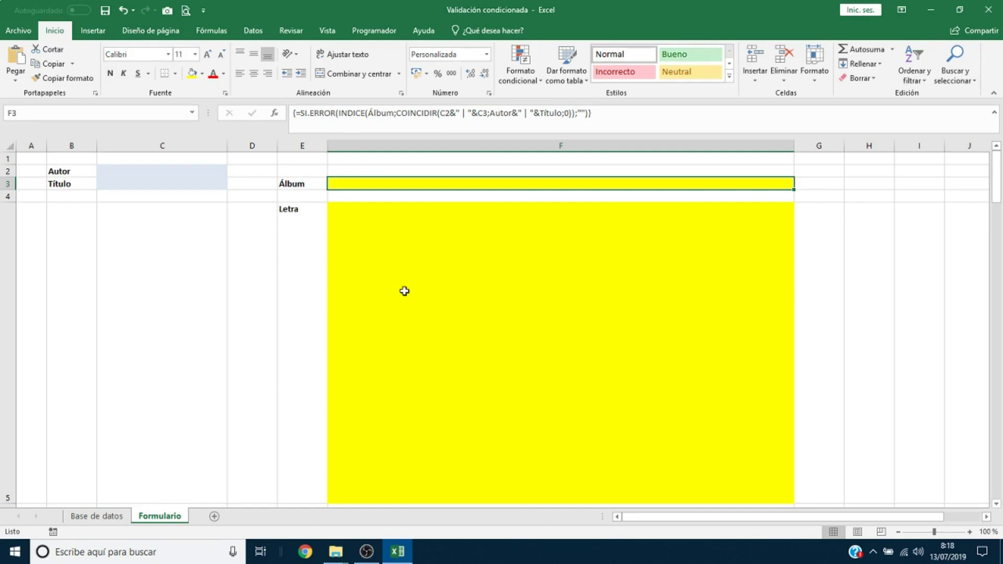
Test the form by entering Nixon as the Autor in C2 and Niebla as the Título in C3
{"action": "left_click", "coordinate": [179, 172]}
{"action": "type", "text": "Nixon"}
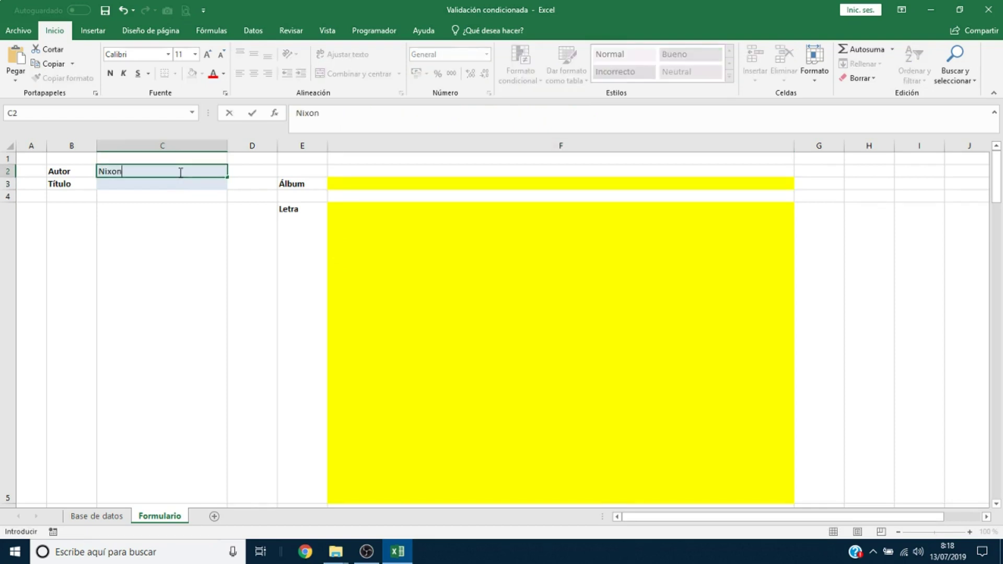
{"action": "key", "text": "Return"}
{"action": "type", "text": "Niebla"}
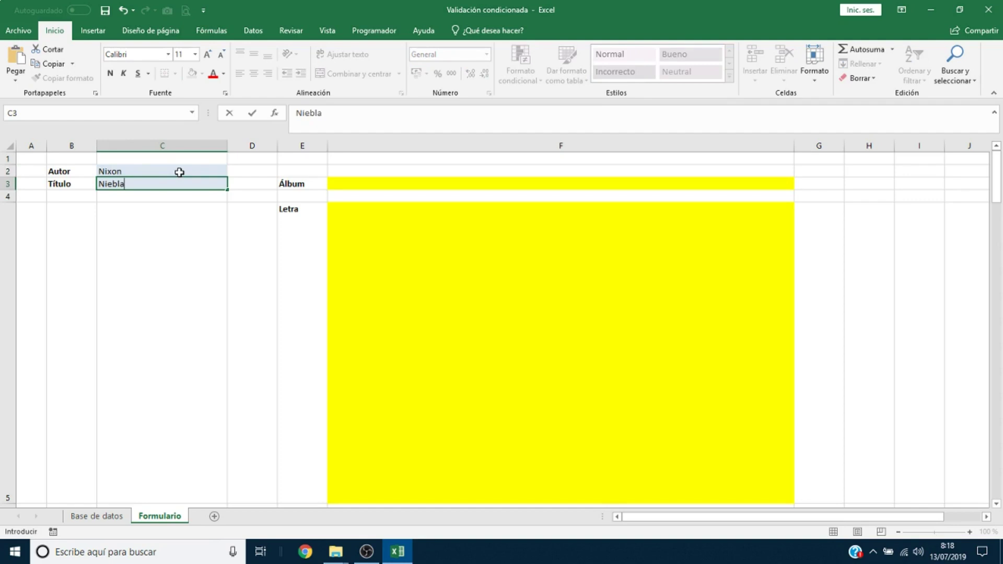
{"action": "key", "text": "Return"}
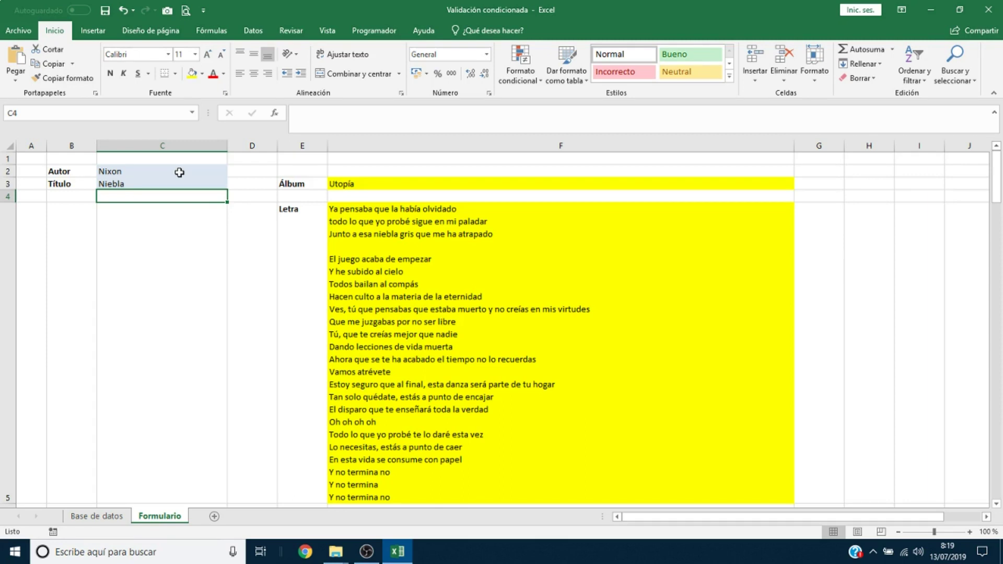
Test the form by entering Stukas as the Autor in C2 and Hazañas Bélicas as the Título in C3
{"action": "left_click", "coordinate": [179, 171]}
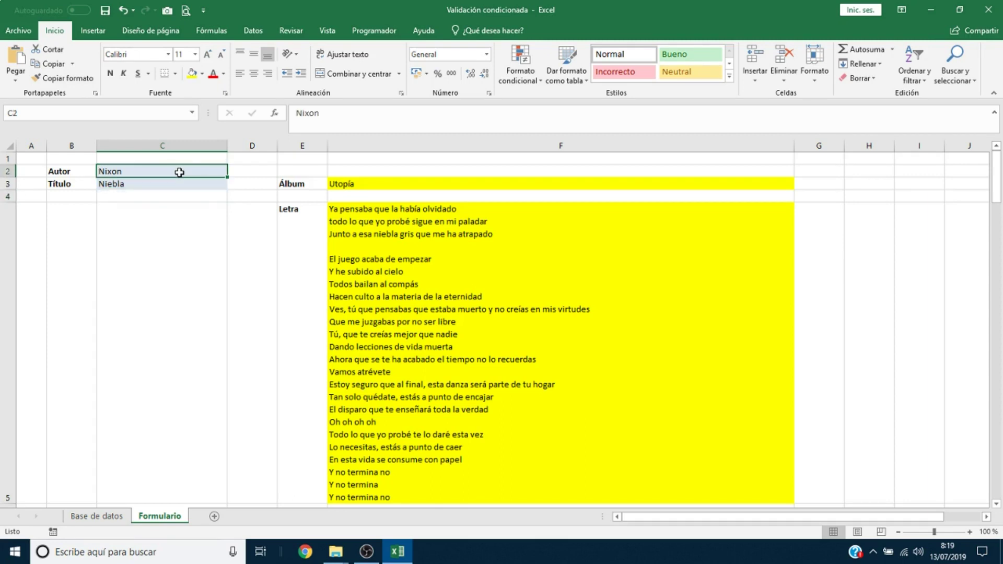
{"action": "type", "text": "Stukas"}
{"action": "key", "text": "Return"}
{"action": "type", "text": "Hazañas Bélicas"}
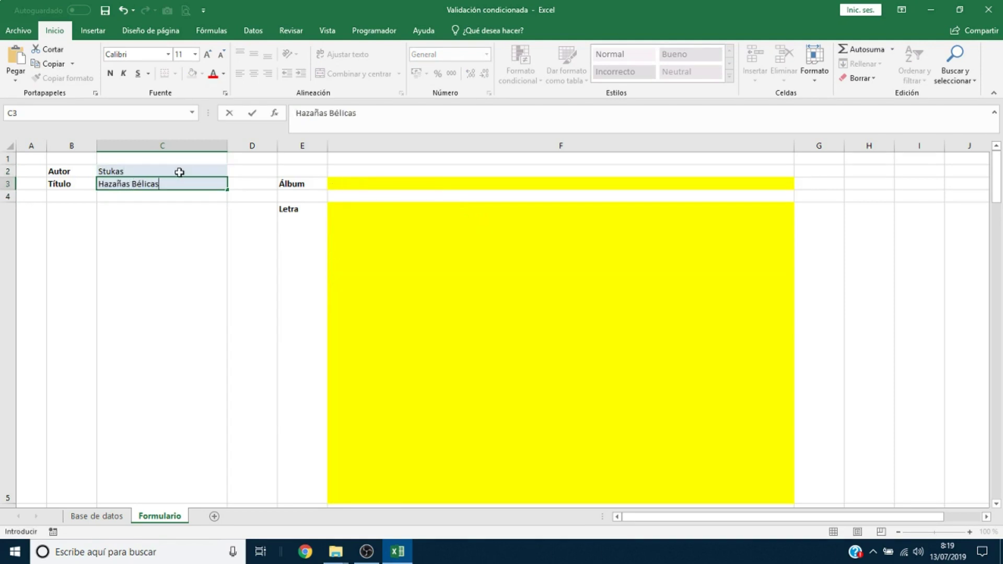
{"action": "key", "text": "Return"}
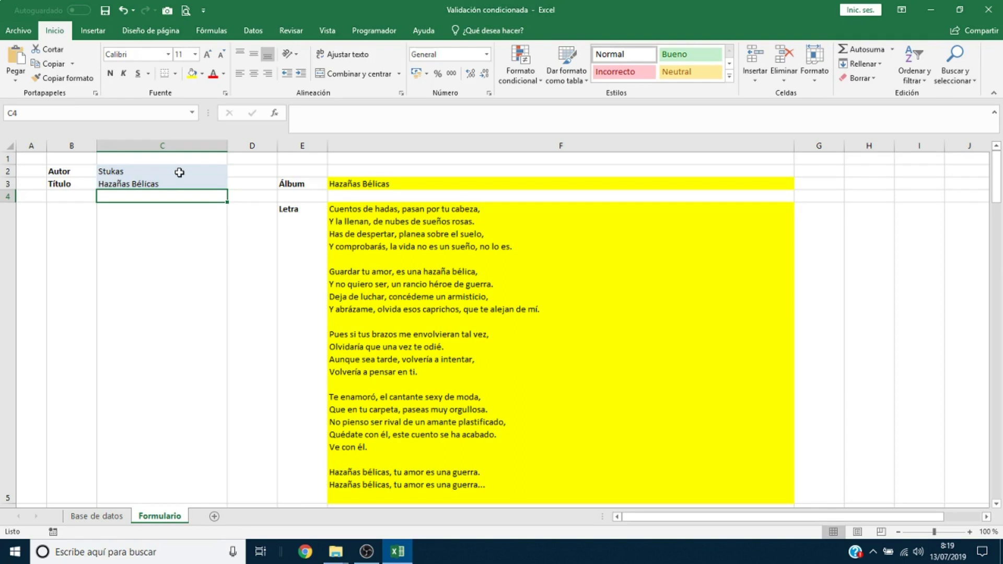
Replace the form entries with Taburete as the Autor in C2 and Blue Rihana as the Título in C3
{"action": "left_click", "coordinate": [180, 172]}
{"action": "key", "text": "Delete"}
{"action": "type", "text": "Taburete"}
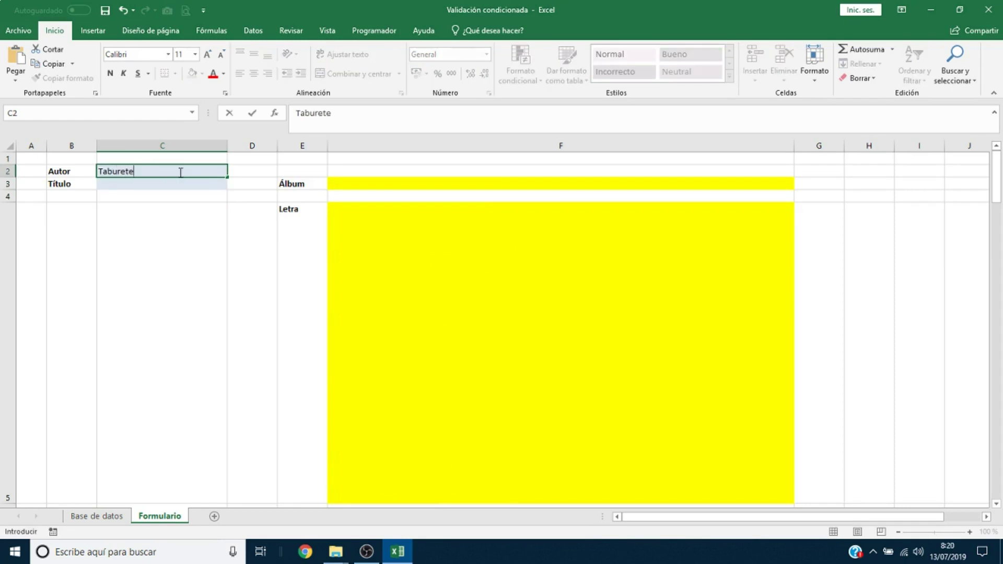
{"action": "key", "text": "Return"}
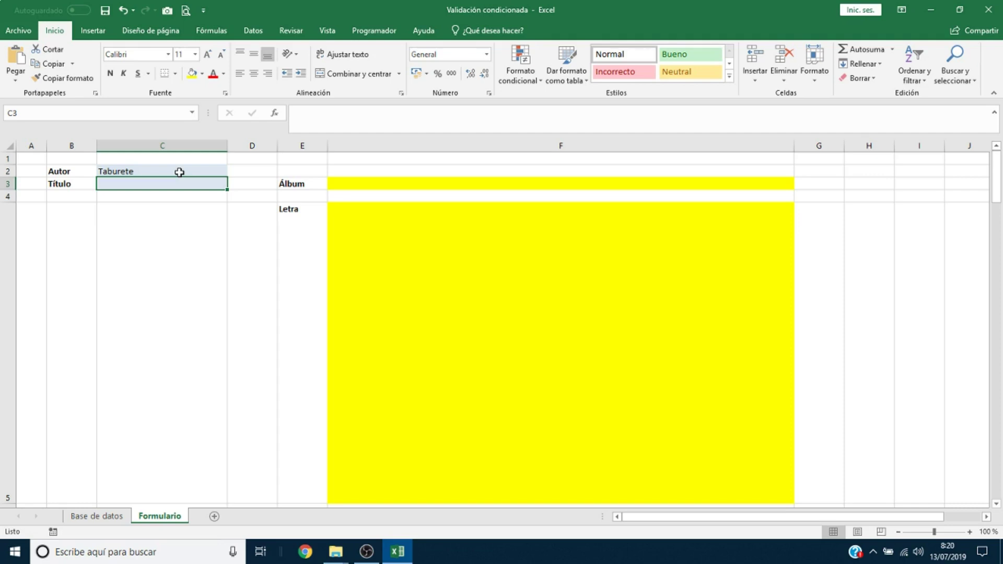
{"action": "type", "text": "Blue Rihana"}
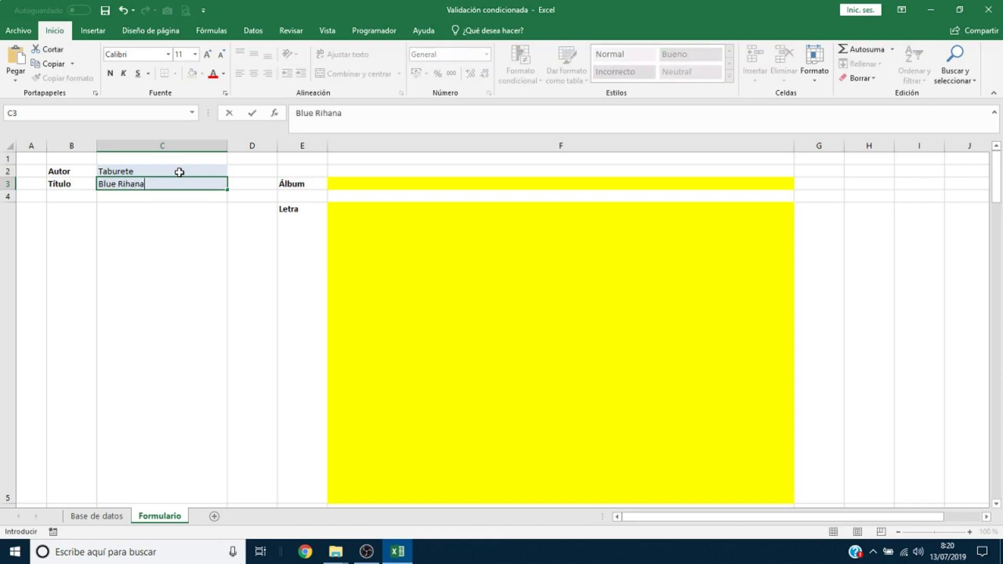
{"action": "key", "text": "Return"}
Correct the spelling of the Título in C3 to Blue Rihanna
{"action": "key", "text": "Up"}
{"action": "key", "text": "F2"}
{"action": "key", "text": "Left"}
{"action": "key", "text": "Left"}
{"action": "key", "text": "Left"}
{"action": "key", "text": "BackSpace"}
{"action": "key", "text": "Return"}
{"action": "key", "text": "Up"}
{"action": "key", "text": "F2"}
{"action": "key", "text": "Left"}
{"action": "type", "text": "h"}
{"action": "key", "text": "Return"}
{"action": "key", "text": "Up"}
{"action": "key", "text": "F2"}
{"action": "key", "text": "Left"}
{"action": "key", "text": "BackSpace"}
{"action": "type", "text": "n"}
{"action": "key", "text": "Return"}
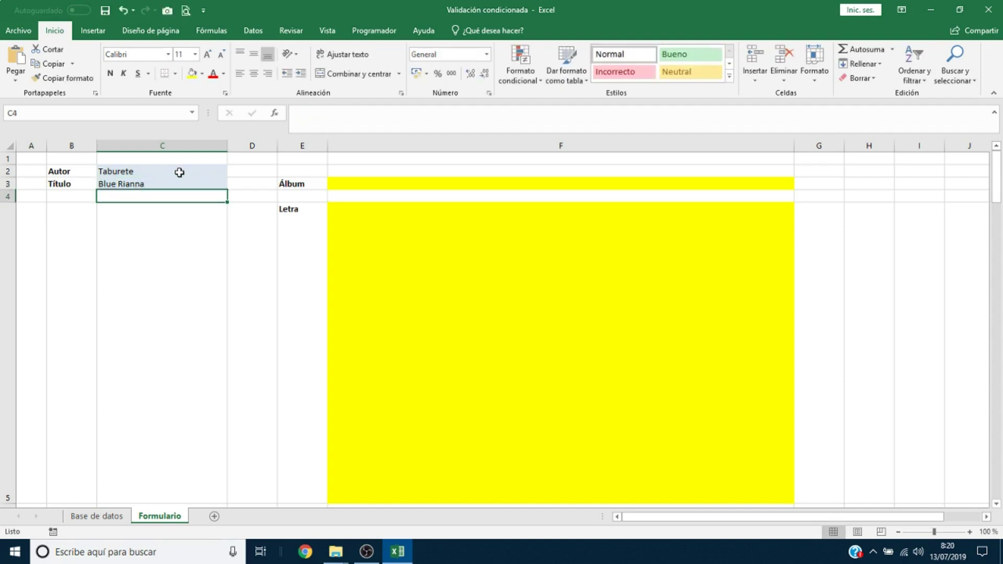
{"action": "key", "text": "Up"}
{"action": "key", "text": "F2"}
{"action": "key", "text": "Left"}
{"action": "key", "text": "Left"}
{"action": "key", "text": "Left"}
{"action": "key", "text": "Left"}
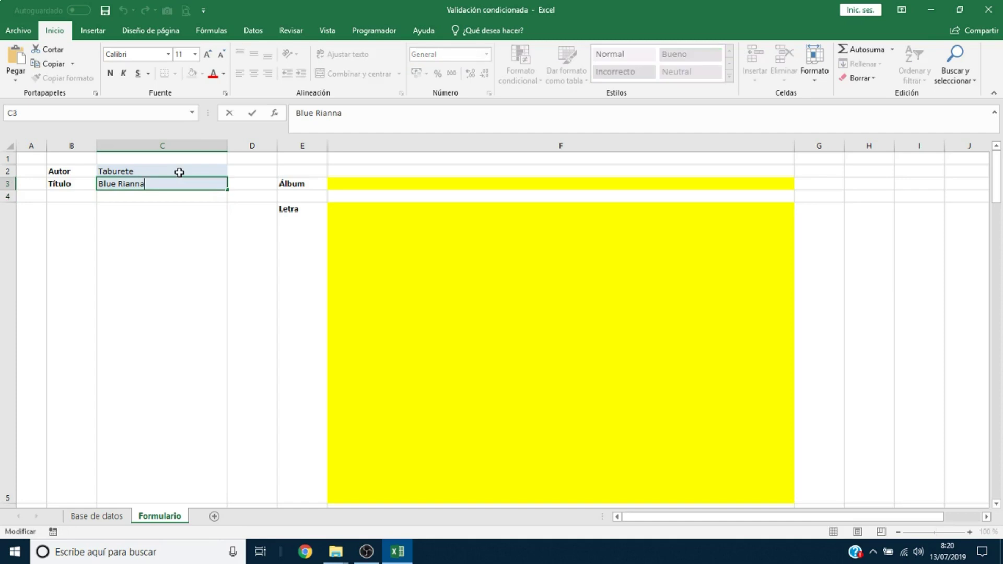
{"action": "type", "text": "h"}
{"action": "key", "text": "Return"}
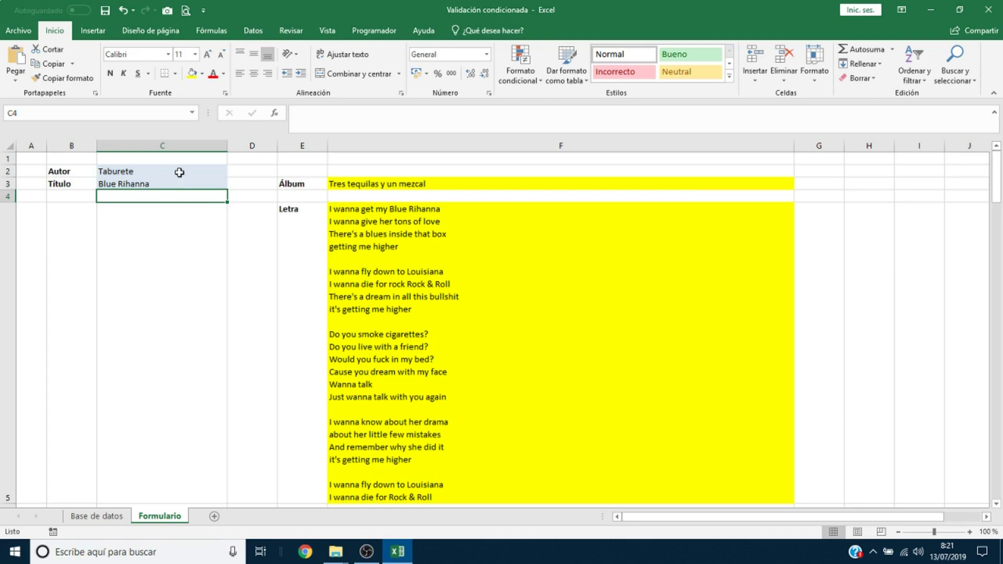
Test a mismatched pair by entering Fleetwood Mac as the Autor in C2 and Six Blade Knife as the Título in C3
{"action": "key", "text": "Up"}
{"action": "key", "text": "Up"}
{"action": "type", "text": "Fleetwood Mac"}
{"action": "key", "text": "Return"}
{"action": "type", "text": "Six Blade Knife"}
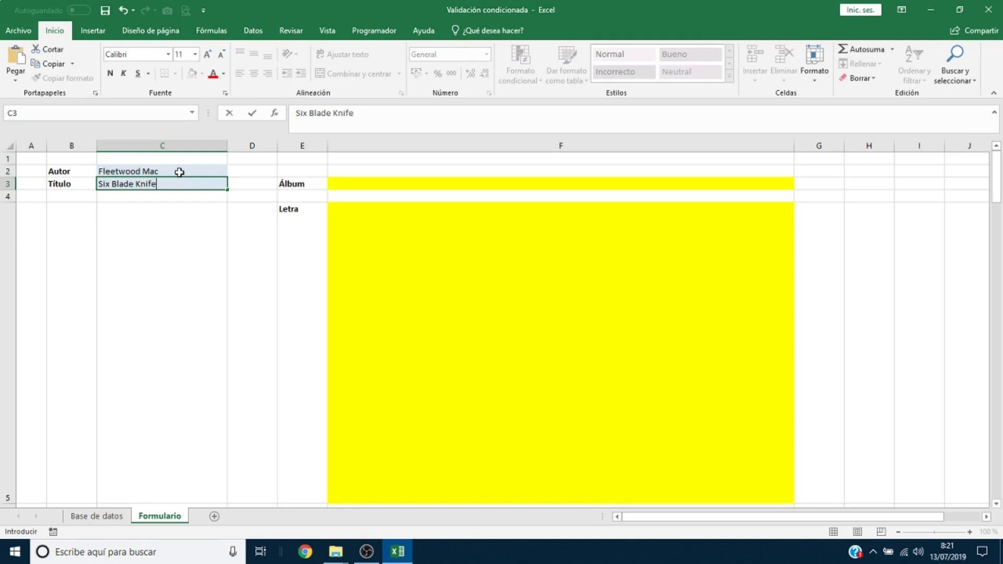
{"action": "key", "text": "Return"}
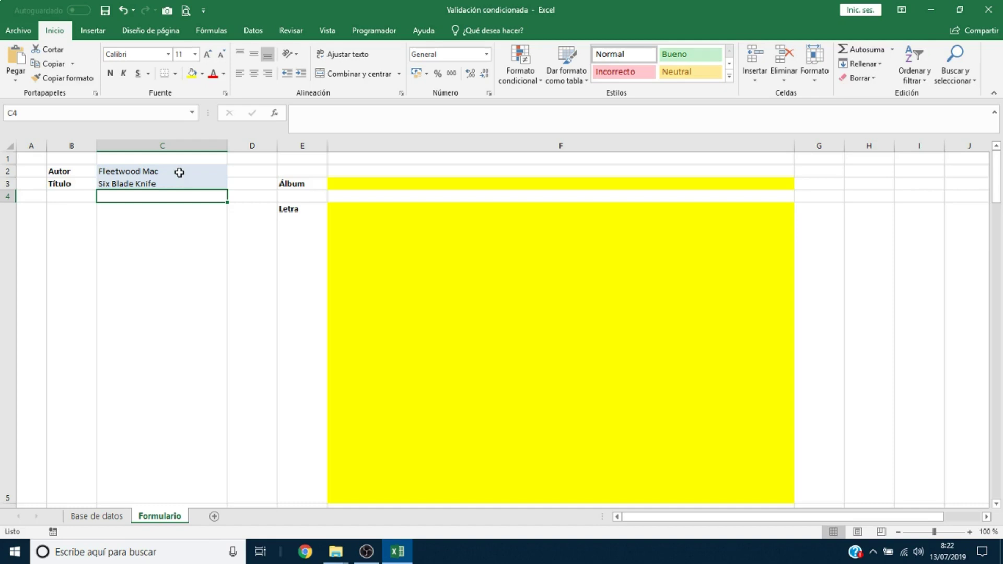
Change the Autor in C2 to Dire Straits, keeping the Título Six Blade Knife
{"action": "left_click", "coordinate": [179, 171]}
{"action": "type", "text": "D"}
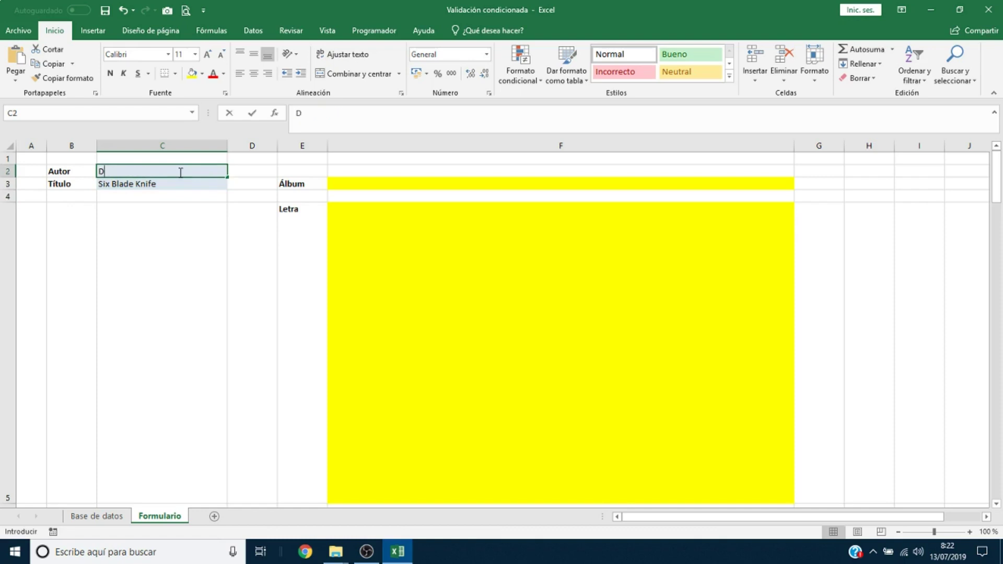
{"action": "type", "text": "ire Straits"}
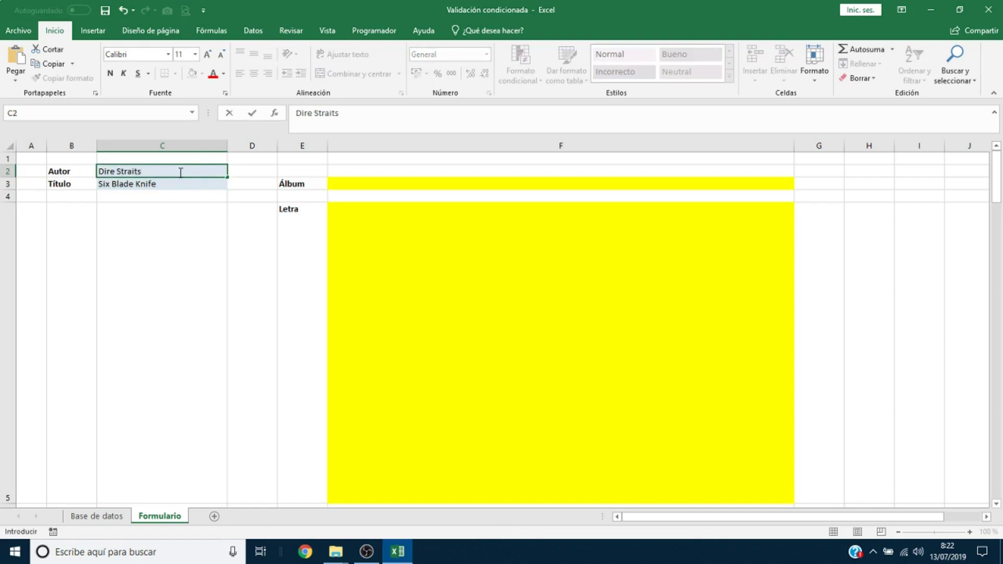
{"action": "key", "text": "Return"}
{"action": "key", "text": "Return"}
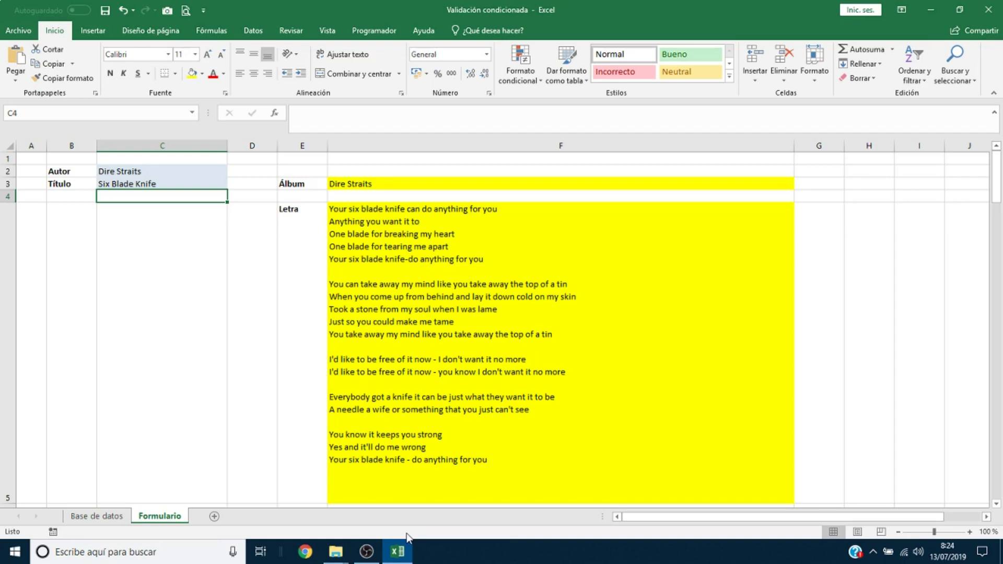
Add the header NAutor in cell E1 of the Base de datos sheet
{"action": "left_click", "coordinate": [107, 517]}
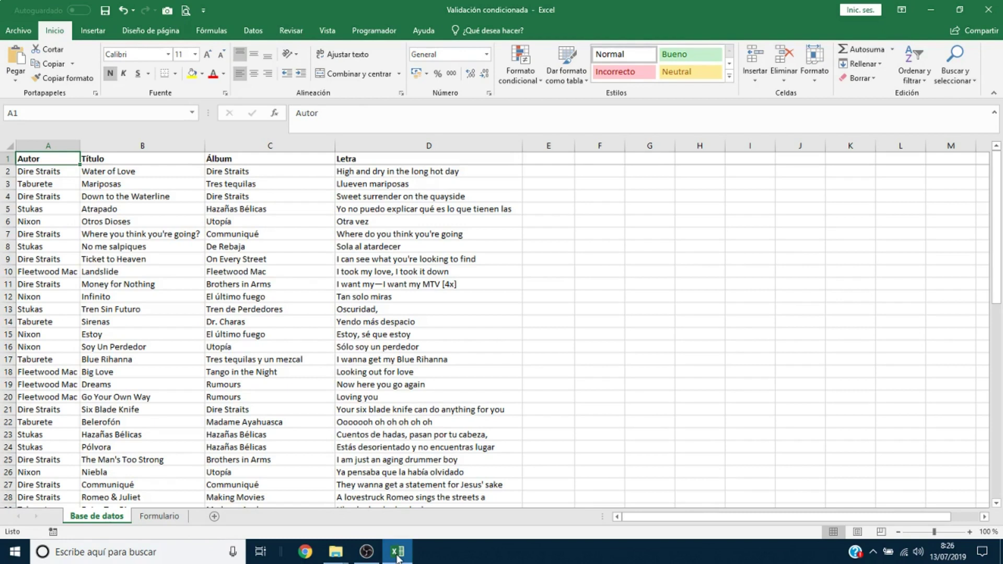
{"action": "left_click", "coordinate": [552, 159]}
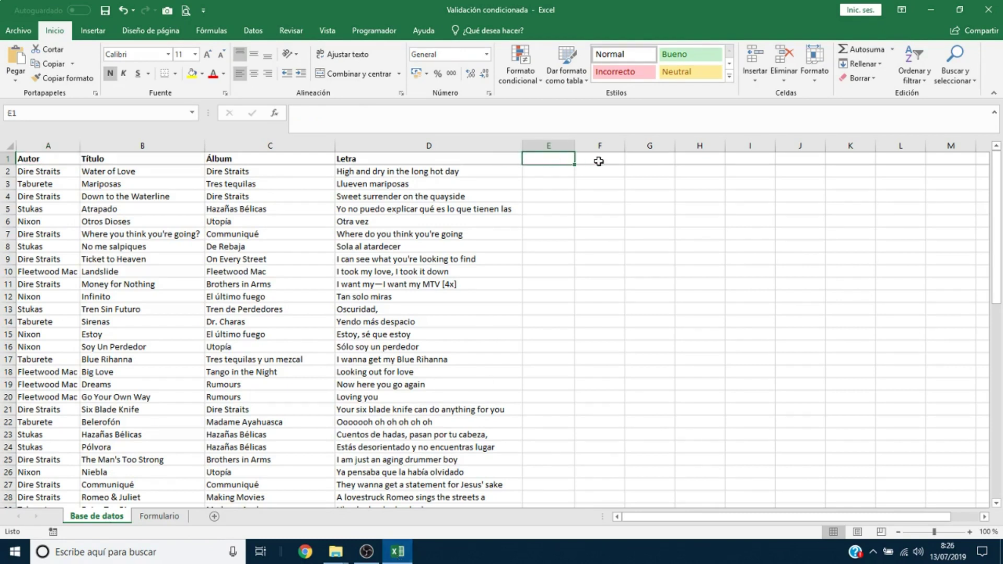
{"action": "type", "text": "NAutor"}
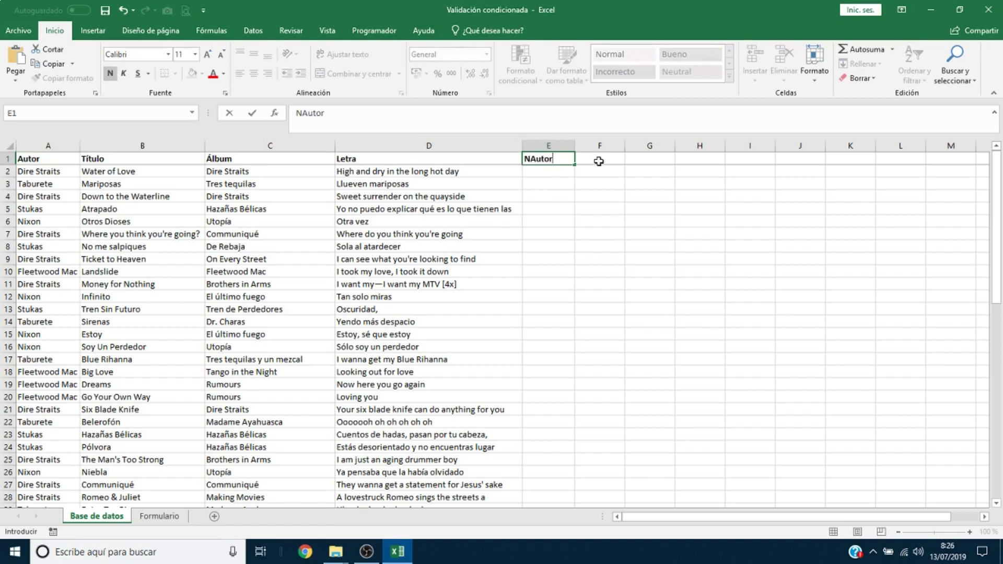
{"action": "key", "text": "Return"}
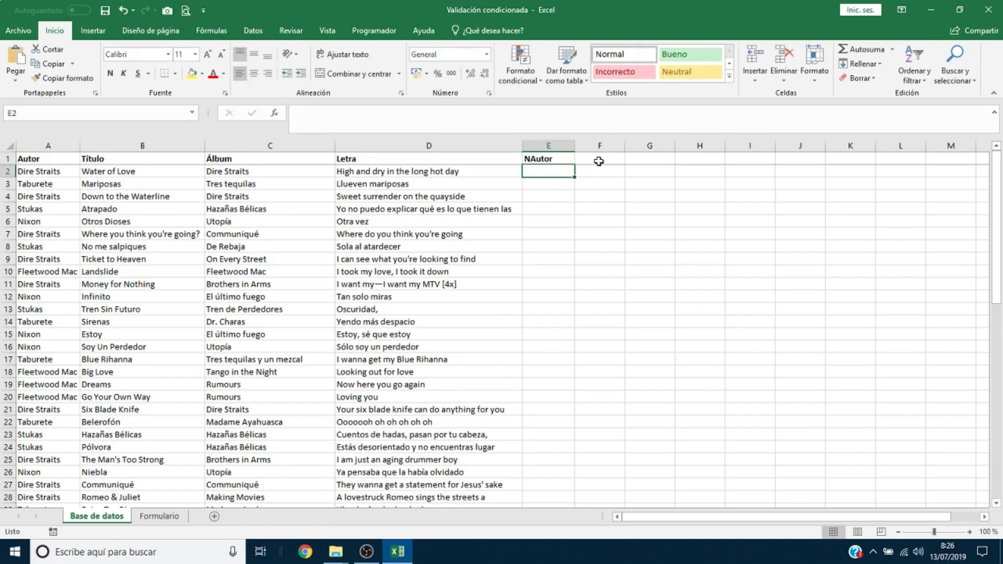
Enter =CONTAR.SI(Autor;Autor) as an array formula in E2 under the NAutor header
{"action": "type", "text": "=CONTAR"}
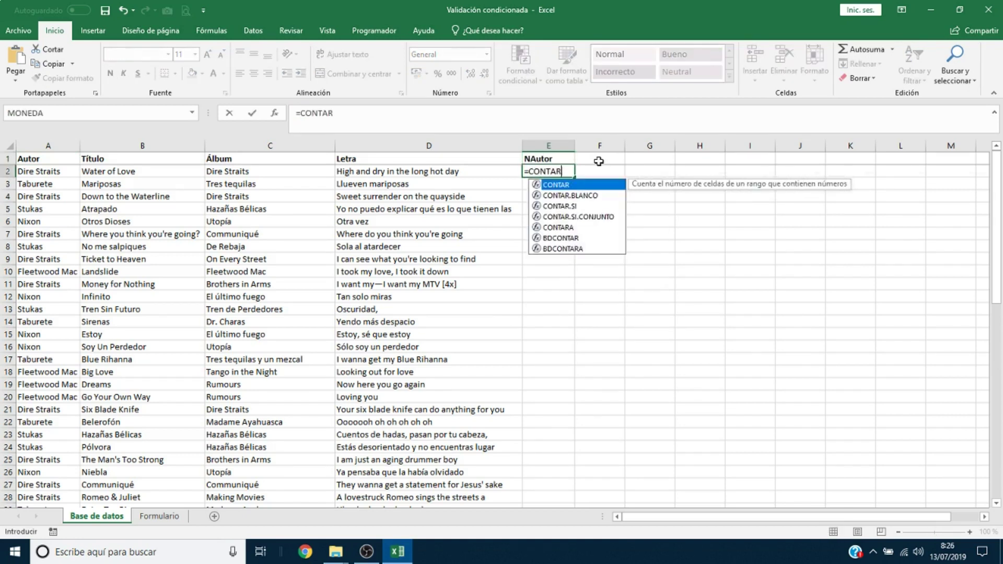
{"action": "type", "text": ".SI(Autor"}
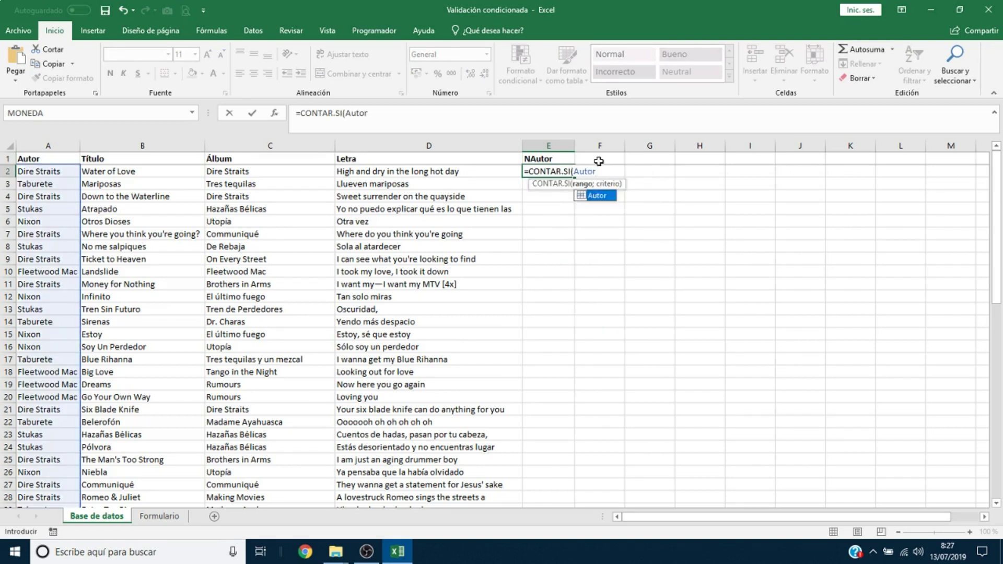
{"action": "type", "text": ";Autor)"}
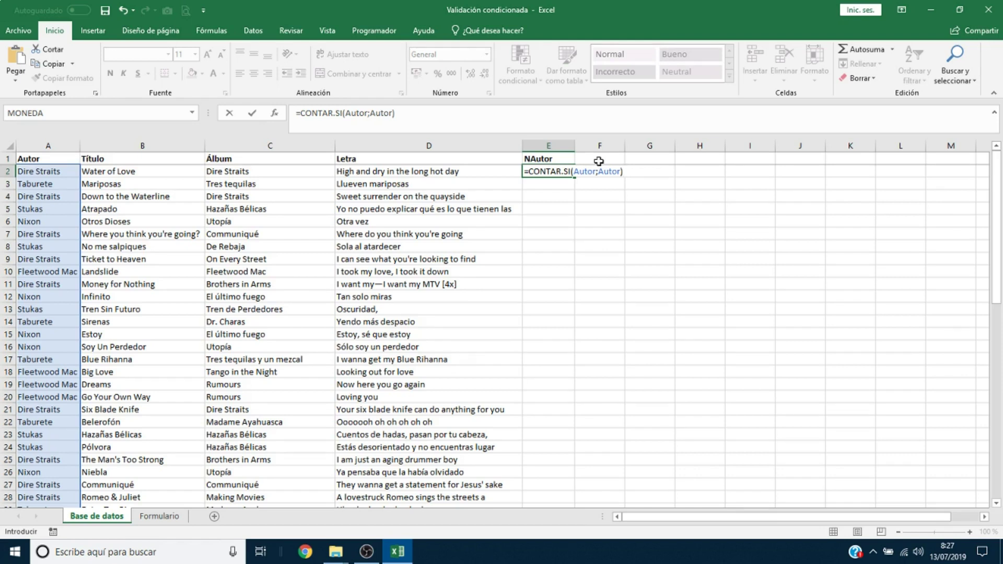
{"action": "key", "text": "ctrl+shift+Return"}
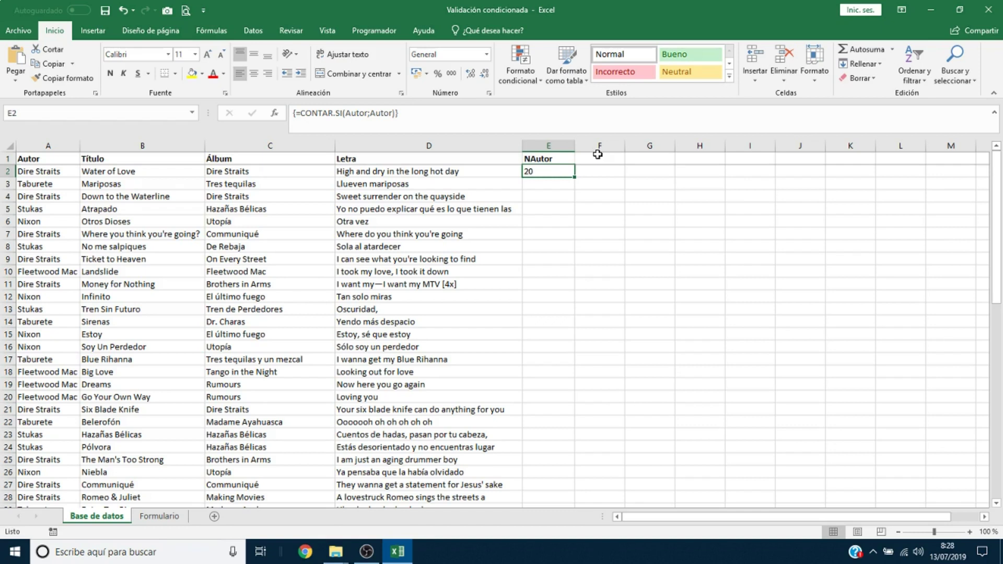
Evaluate the CONTAR.SI expression inside the E2 formula to inspect its array, and leave the cell without saving the result
{"action": "key", "text": "F2"}
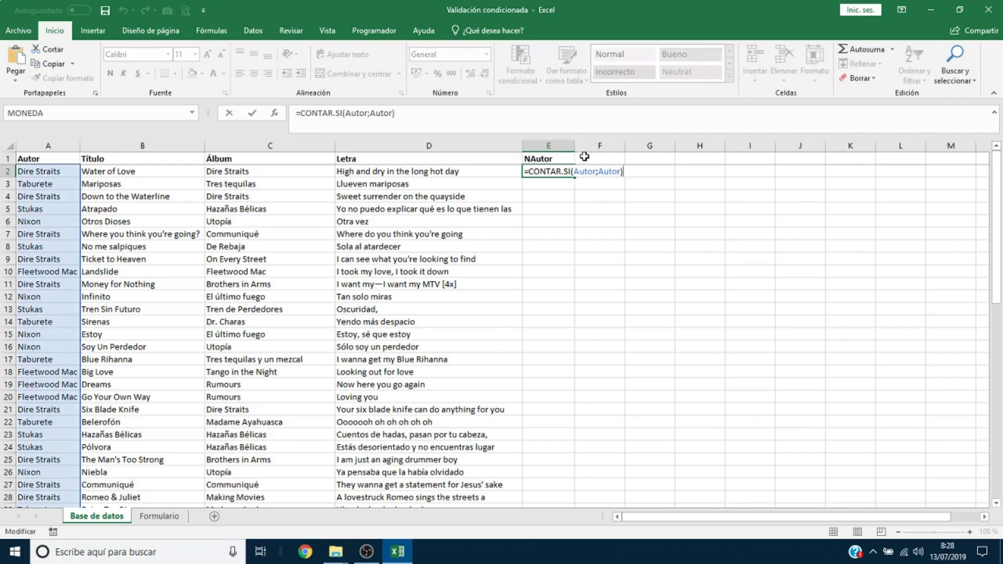
{"action": "left_click", "coordinate": [529, 170]}
{"action": "key", "text": "shift+End"}
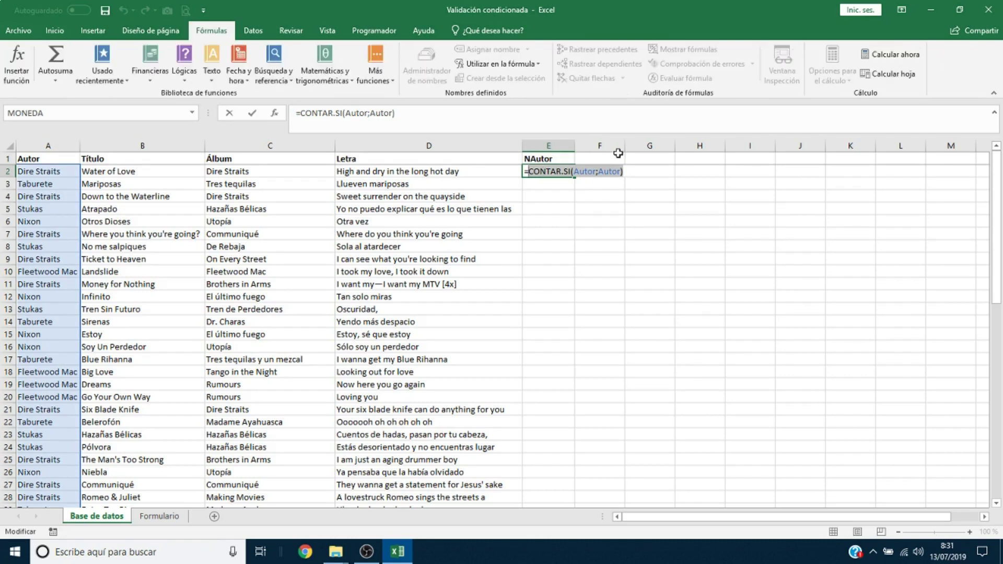
{"action": "key", "text": "F9"}
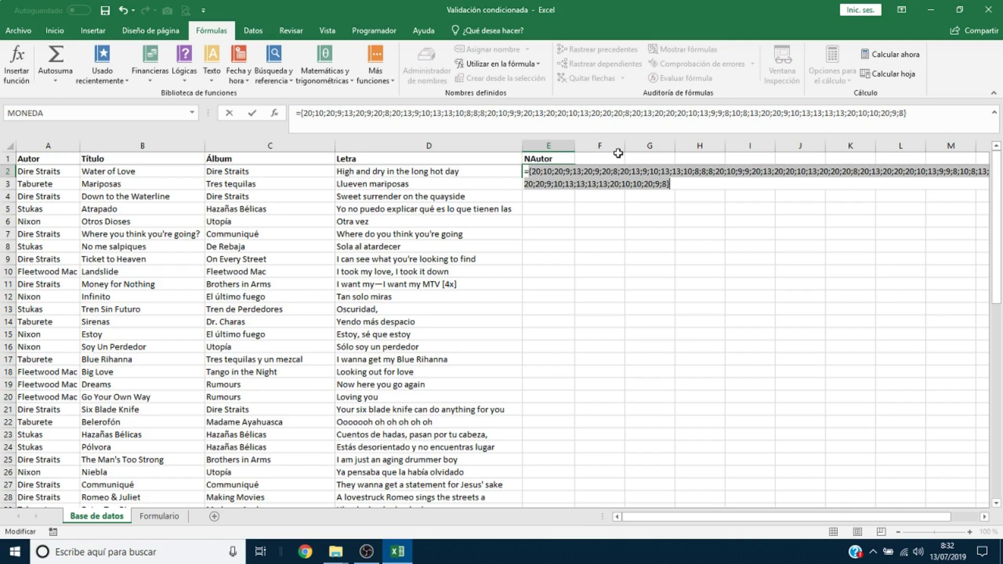
{"action": "key", "text": "Escape"}
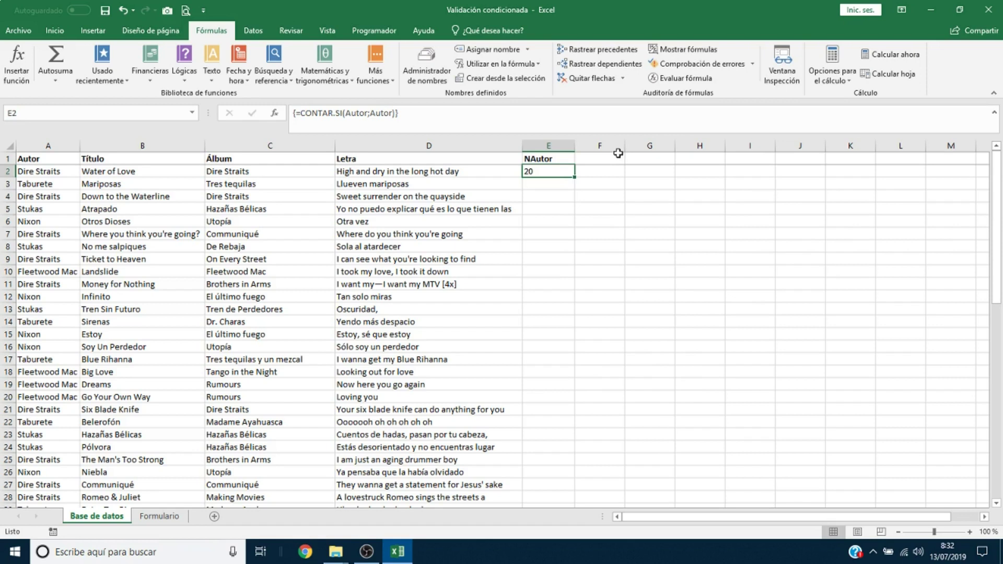
Change the E2 formula to =1/CONTAR.SI(Autor;Autor), entered as an array formula
{"action": "key", "text": "F2"}
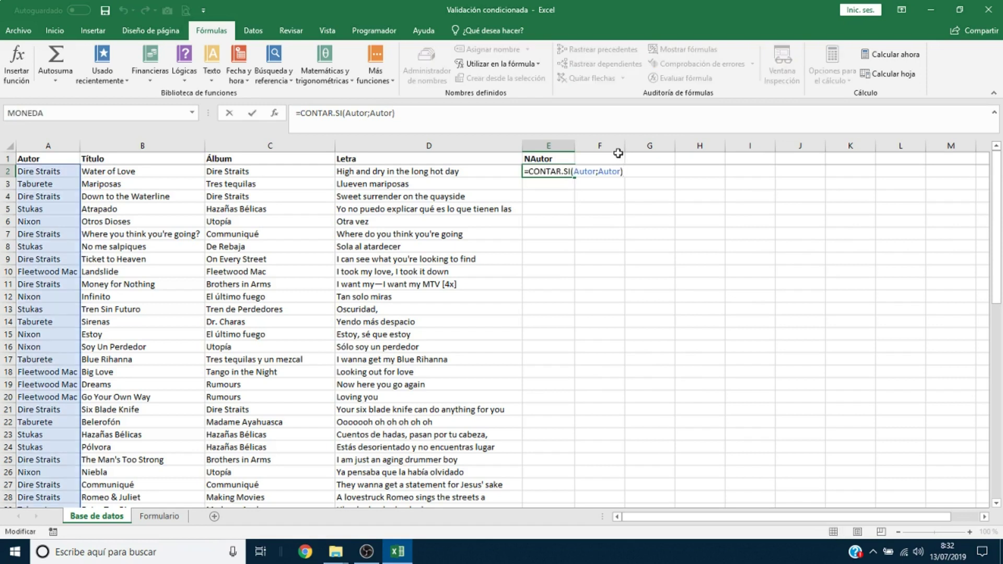
{"action": "type", "text": "1/"}
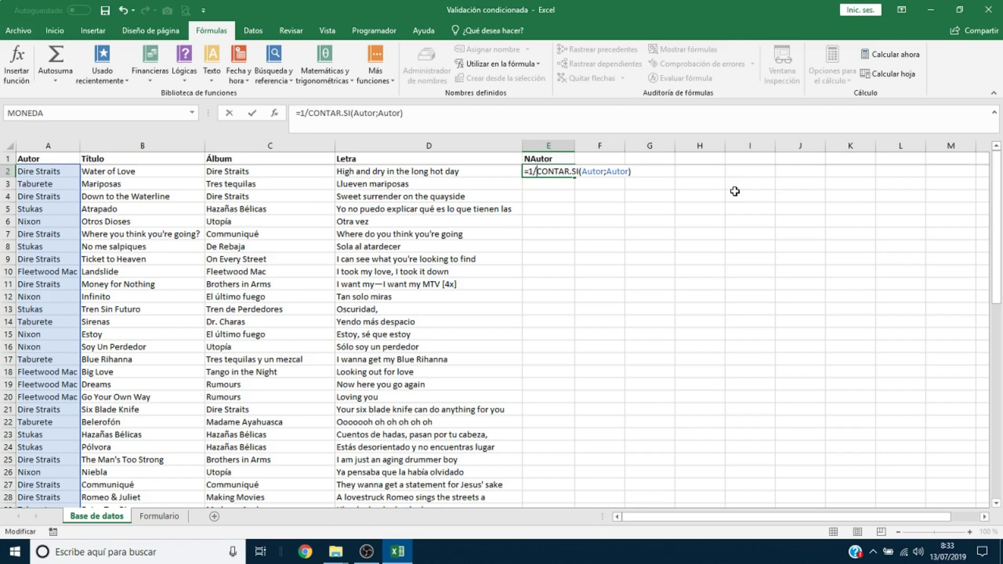
{"action": "key", "text": "ctrl+shift+Return"}
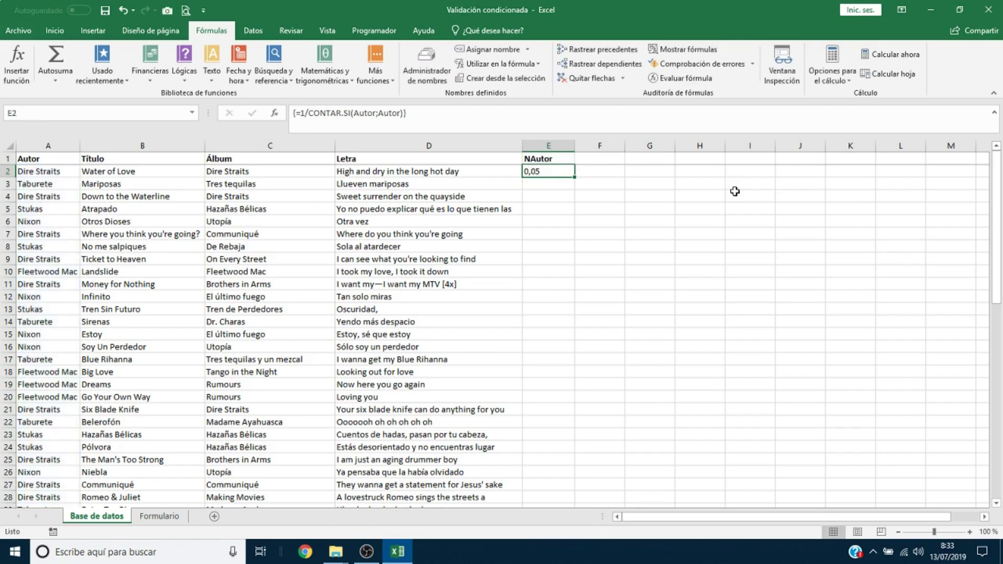
Evaluate the whole 1/CONTAR.SI(Autor;Autor) expression in E2 to inspect its array of fractions, and discard the evaluation
{"action": "key", "text": "F2"}
{"action": "key", "text": "Left"}
{"action": "key", "text": "Left"}
{"action": "key", "text": "Left"}
{"action": "key", "text": "Left"}
{"action": "key", "text": "Left"}
{"action": "key", "text": "Left"}
{"action": "key", "text": "Left"}
{"action": "key", "text": "Left"}
{"action": "key", "text": "Left"}
{"action": "key", "text": "Left"}
{"action": "key", "text": "Left"}
{"action": "key", "text": "Left"}
{"action": "key", "text": "Left"}
{"action": "key", "text": "Left"}
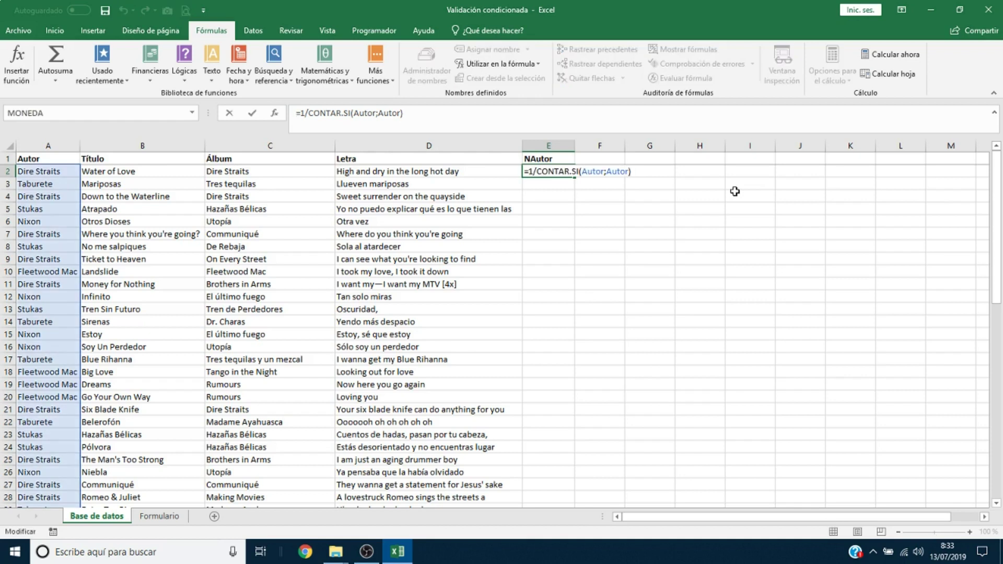
{"action": "key", "text": "Left"}
{"action": "key", "text": "Left"}
{"action": "key", "text": "Left"}
{"action": "key", "text": "Left"}
{"action": "key", "text": "Left"}
{"action": "key", "text": "Left"}
{"action": "key", "text": "Left"}
{"action": "key", "text": "Left"}
{"action": "key", "text": "Left"}
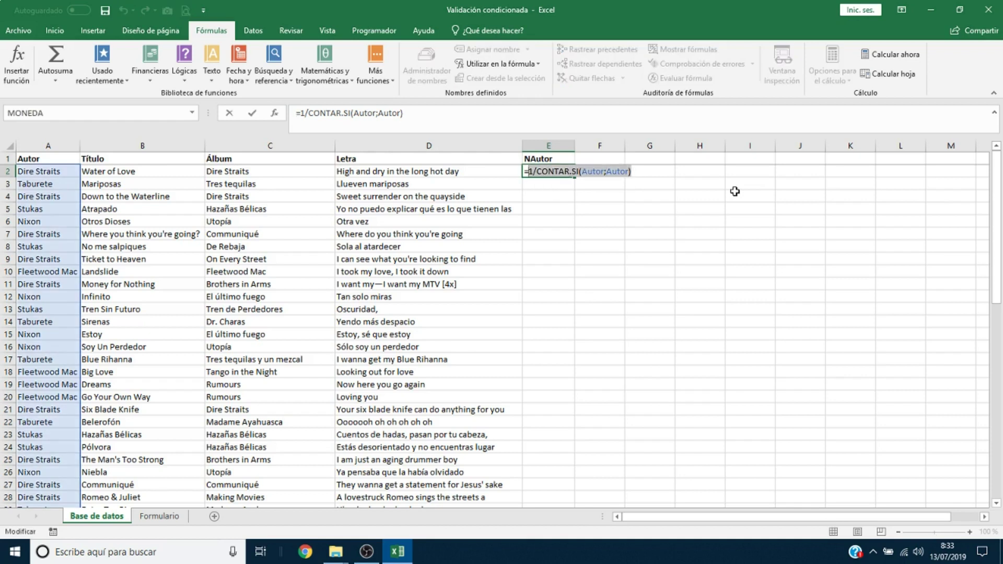
{"action": "key", "text": "F9"}
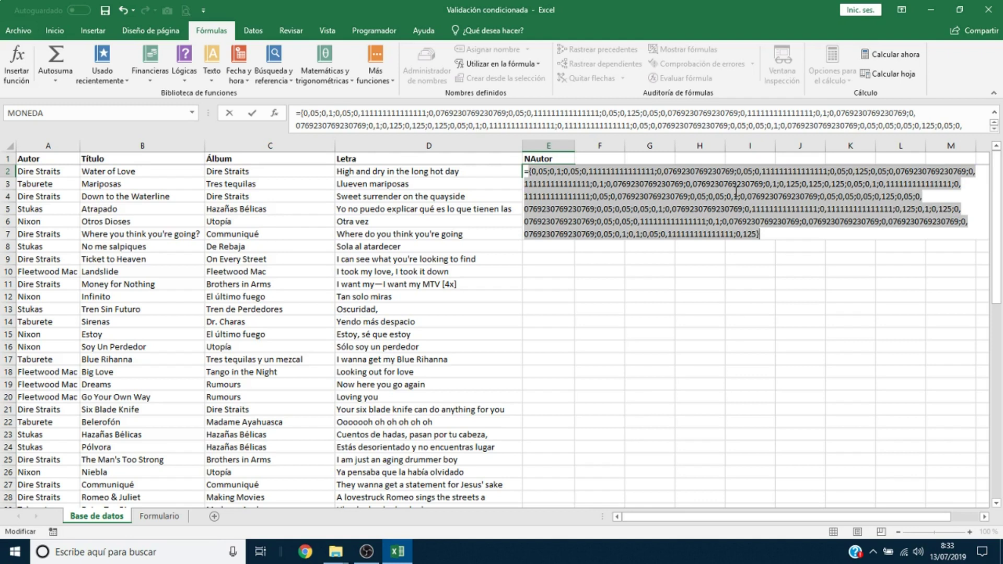
{"action": "key", "text": "Escape"}
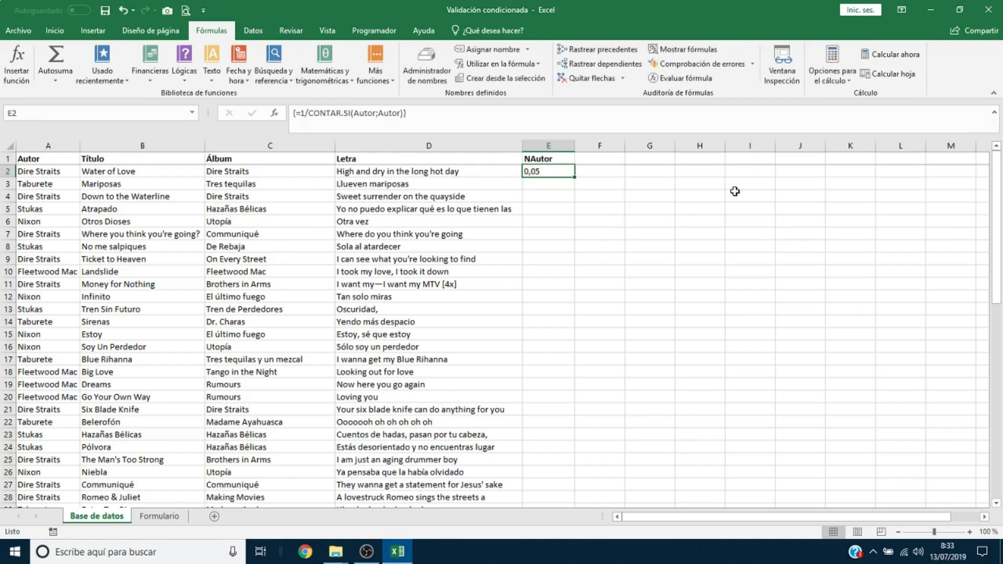
Change the E2 formula to =SUMA(1/CONTAR.SI(Autor;Autor)), entered as an array formula
{"action": "key", "text": "F2"}
{"action": "key", "text": "Home"}
{"action": "key", "text": "Right"}
{"action": "key", "text": "Right"}
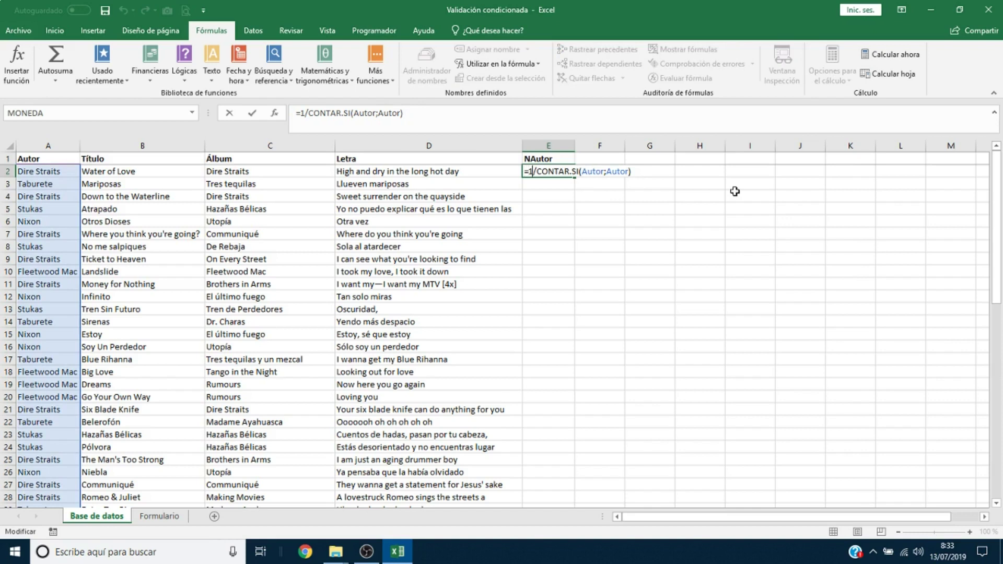
{"action": "key", "text": "Left"}
{"action": "type", "text": "SUMA("}
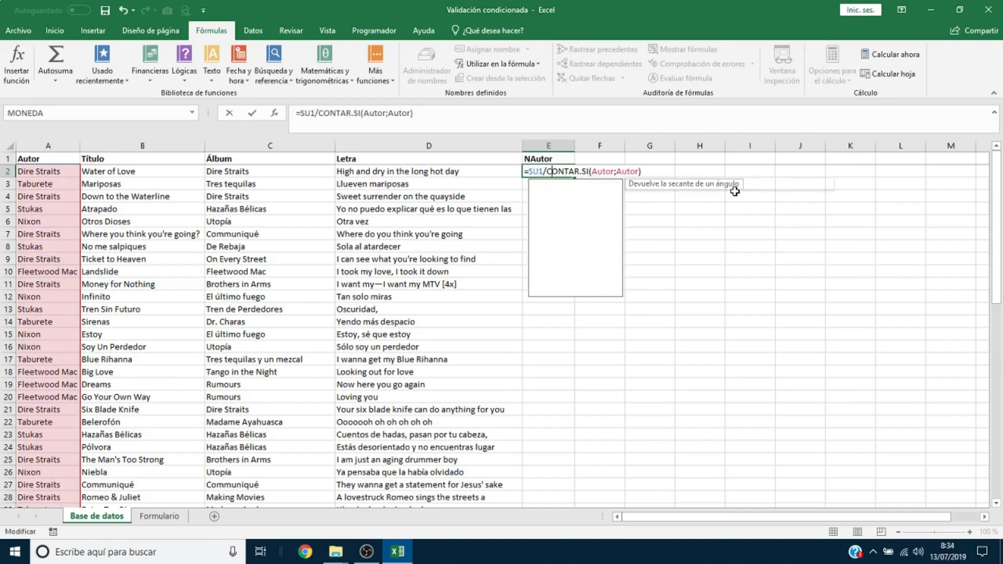
{"action": "key", "text": "End"}
{"action": "type", "text": ")"}
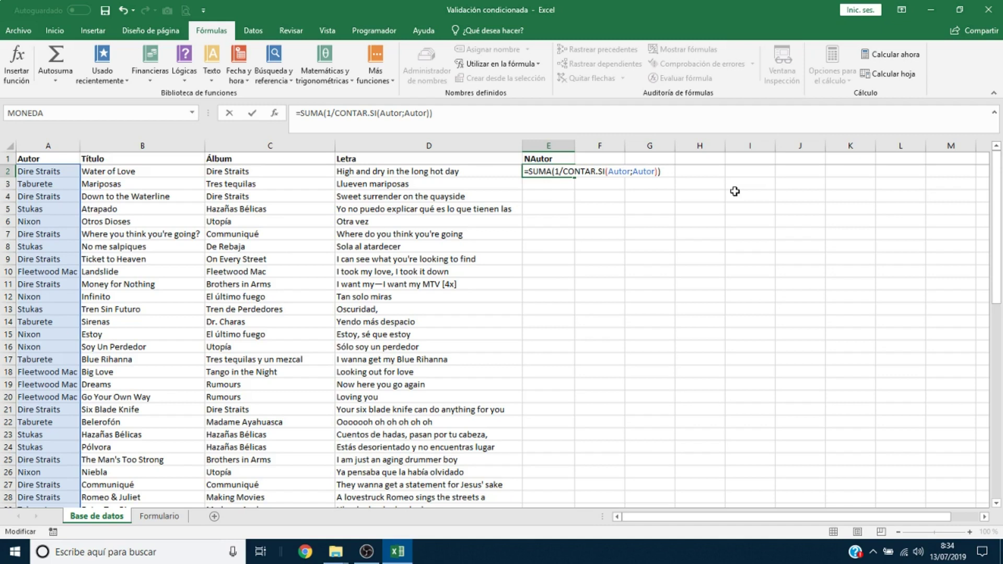
{"action": "key", "text": "ctrl+shift+Return"}
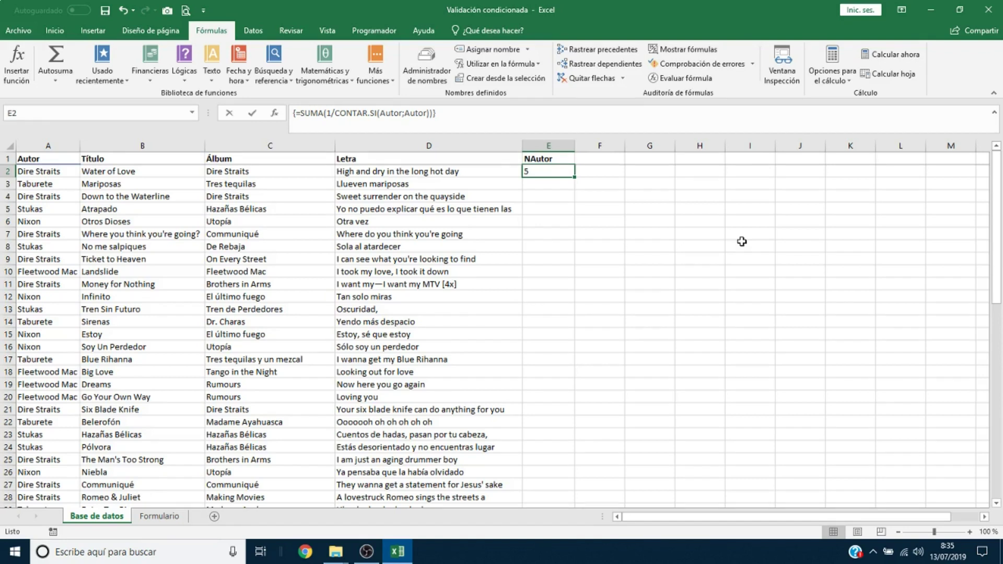
Change the E2 formula to =SUMA(SI(Autor<=A2;1;0)/CONTAR.SI(Autor;Autor)), entered as an array formula
{"action": "key", "text": "F2"}
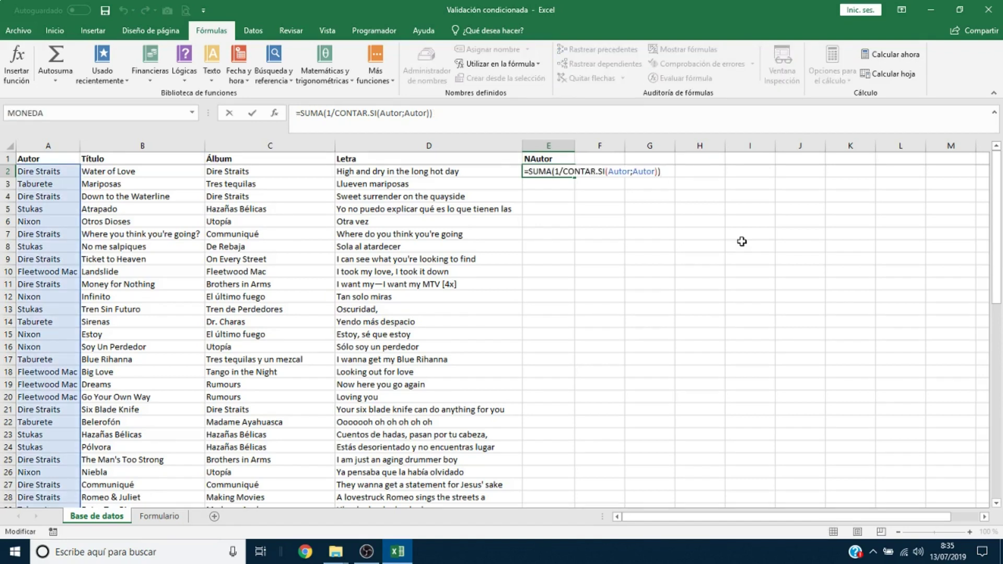
{"action": "left_click", "coordinate": [556, 172]}
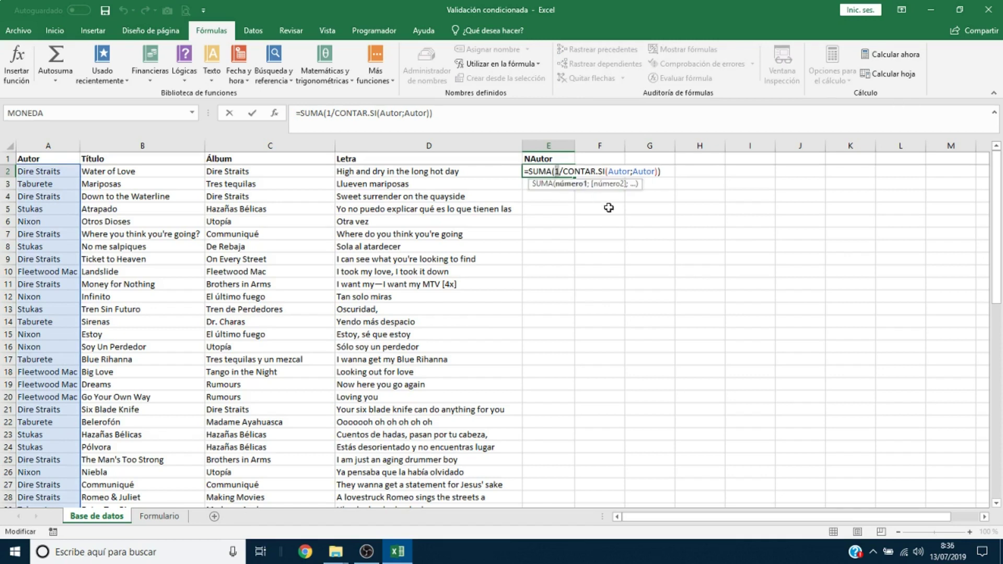
{"action": "key", "text": "Delete"}
{"action": "type", "text": "SI(Autor"}
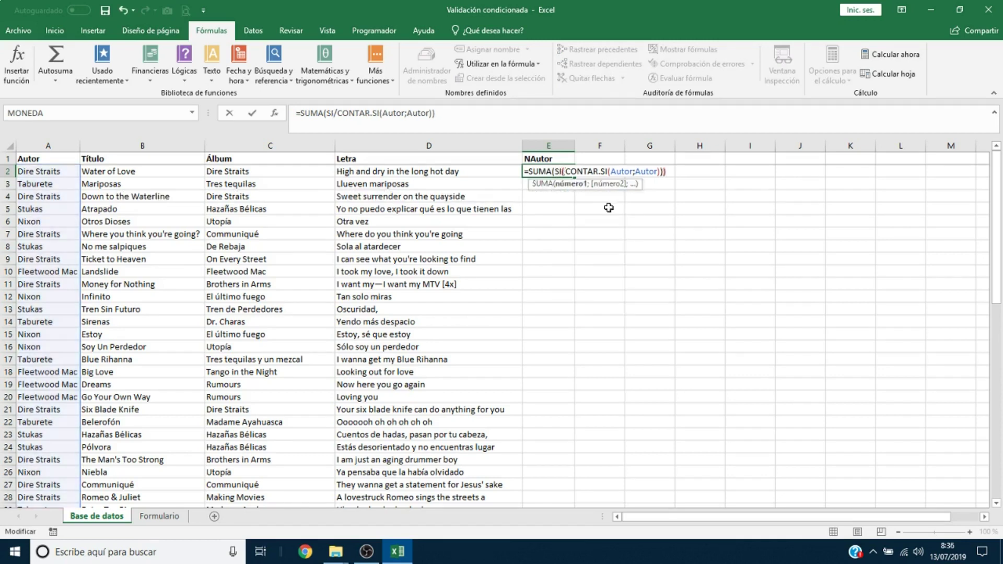
{"action": "type", "text": "<"}
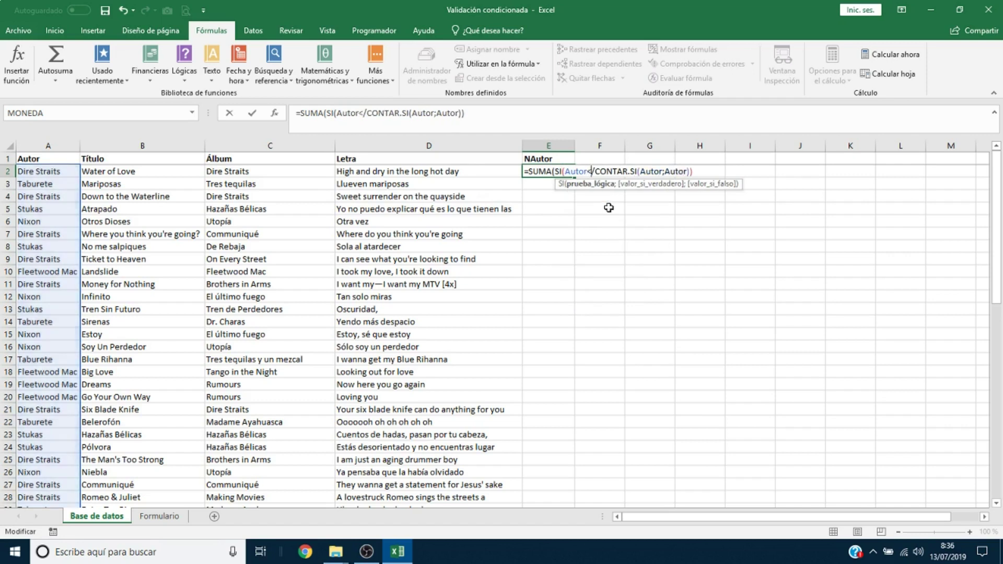
{"action": "type", "text": "="}
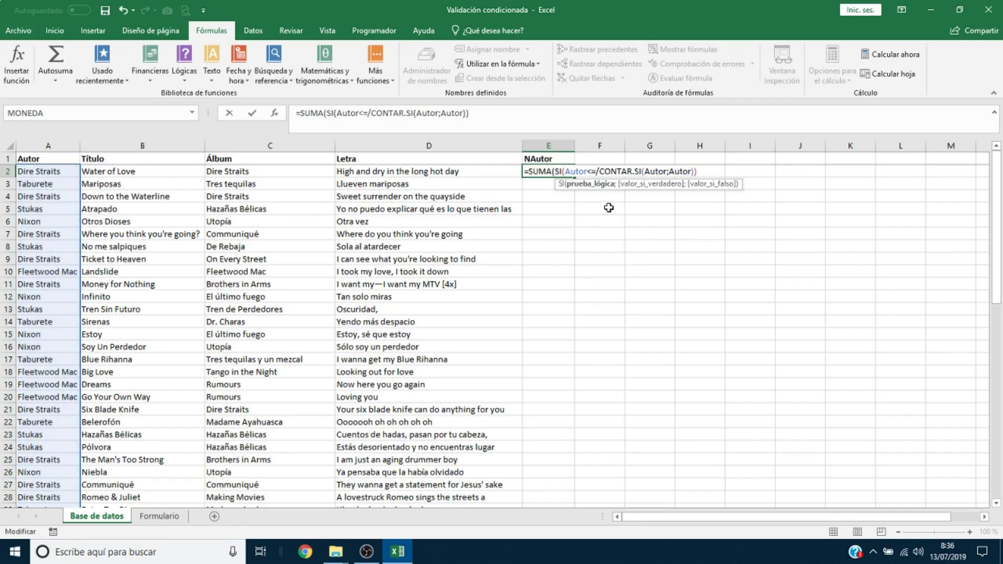
{"action": "type", "text": "A2;1;"}
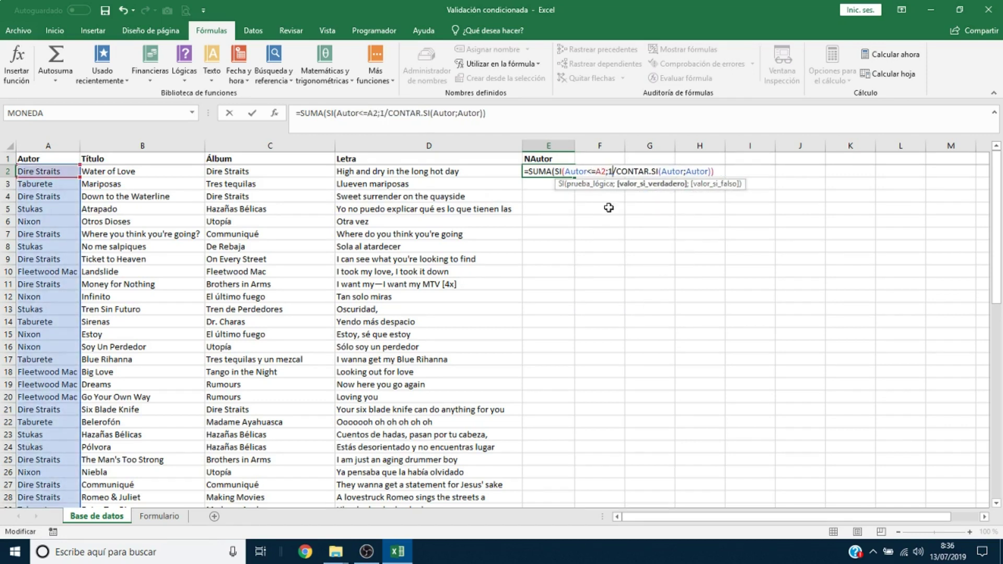
{"action": "type", "text": "0)"}
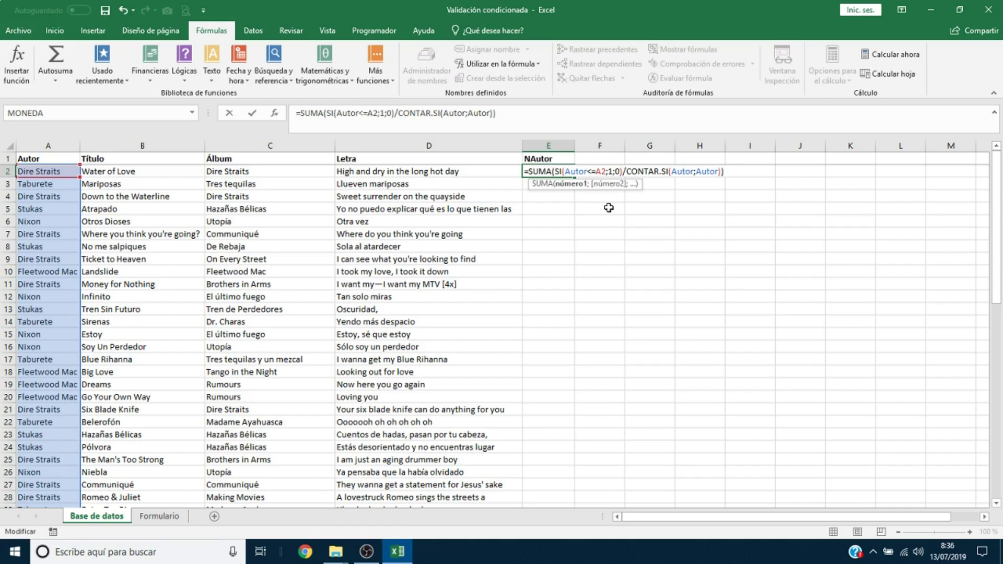
{"action": "key", "text": "ctrl+shift+Return"}
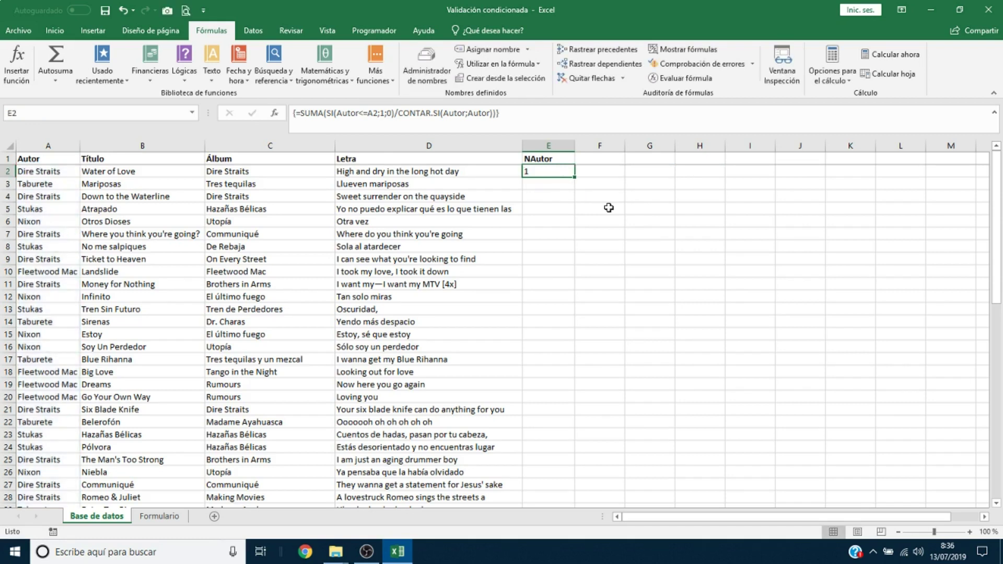
Copy the E2 formula down to the last data row of the NAutor column and fill those cells with yellow
{"action": "double_click", "coordinate": [574, 177]}
{"action": "left_click", "coordinate": [563, 170]}
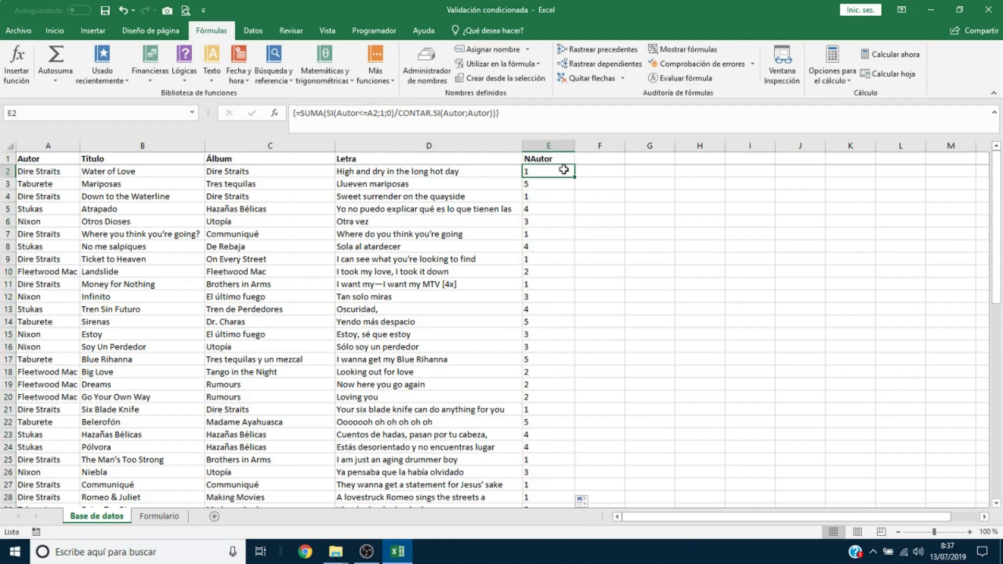
{"action": "key", "text": "ctrl+shift+Down"}
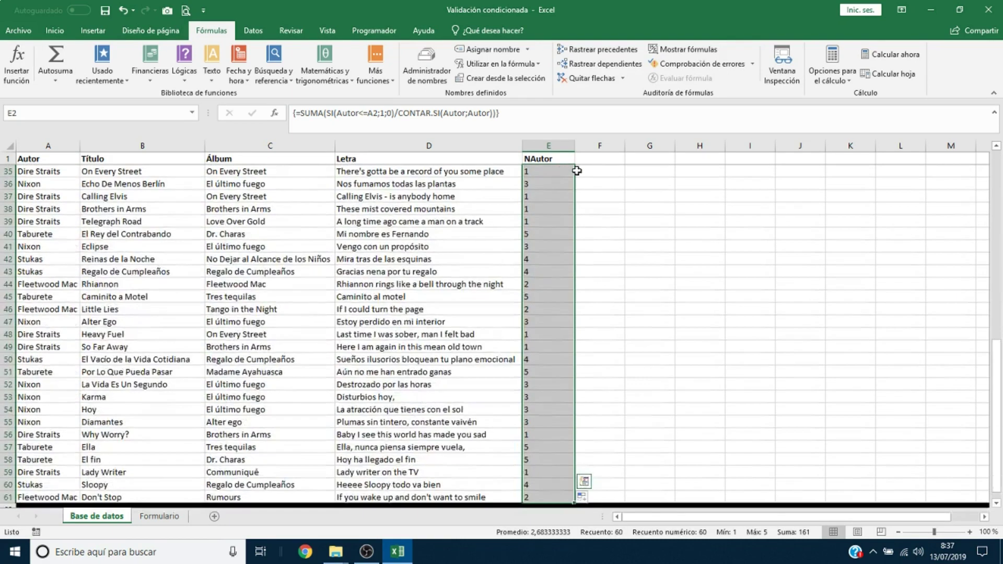
{"action": "left_click", "coordinate": [54, 31]}
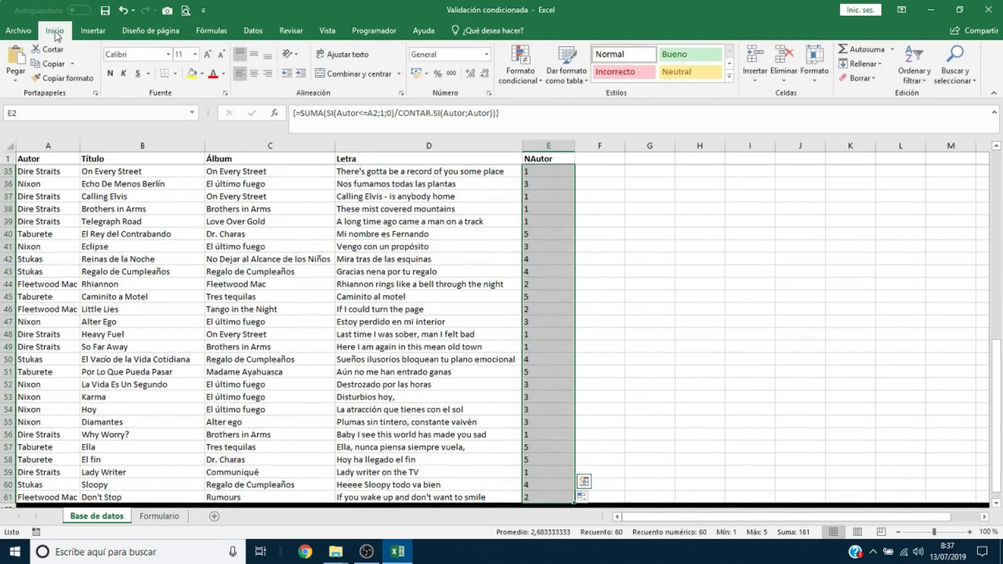
{"action": "left_click", "coordinate": [192, 73]}
{"action": "scroll", "coordinate": [554, 219], "scroll_direction": "up", "scroll_amount": 11}
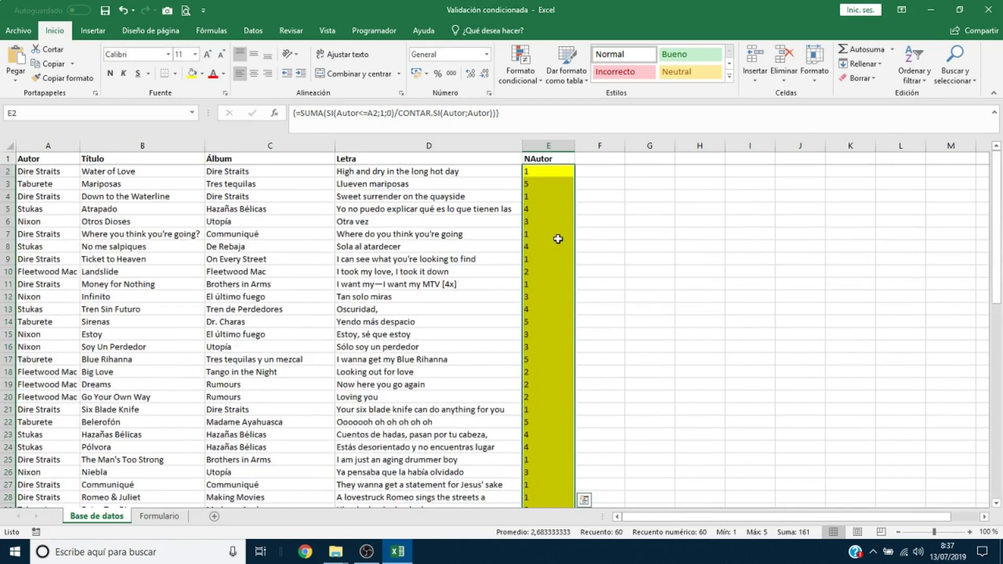
Center the contents of the whole NAutor column horizontally
{"action": "left_click", "coordinate": [545, 172]}
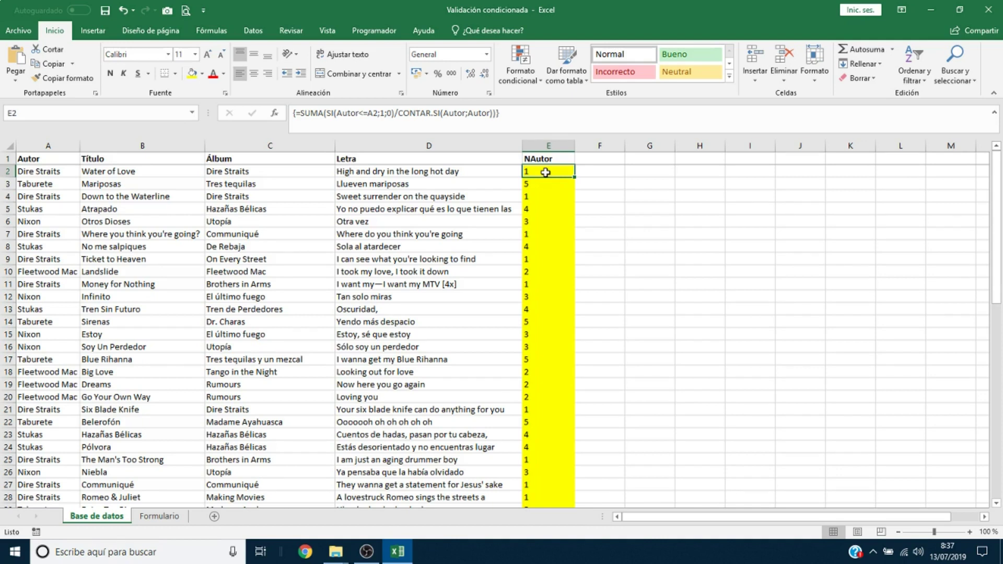
{"action": "left_click", "coordinate": [549, 146]}
{"action": "left_click", "coordinate": [254, 73]}
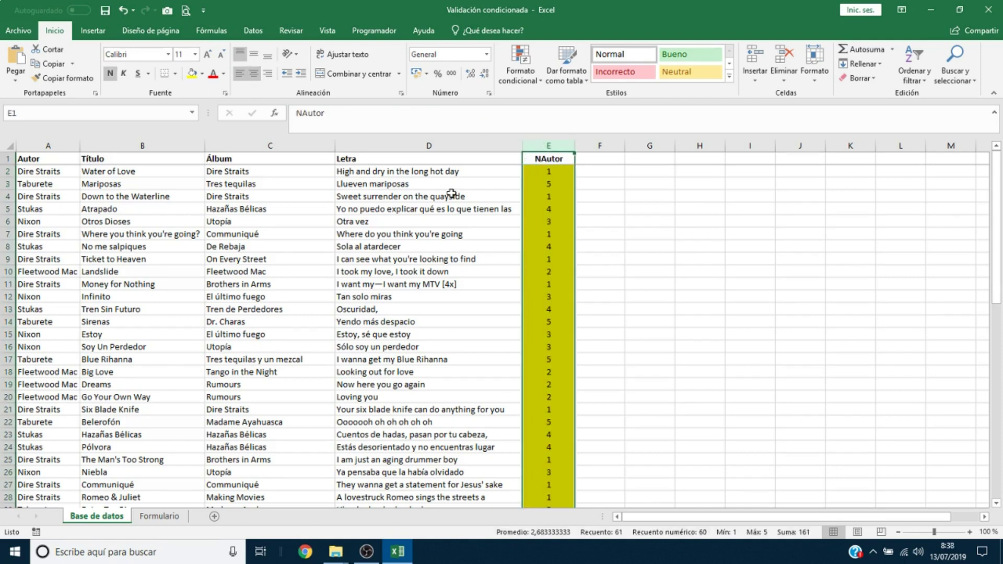
{"action": "left_click", "coordinate": [542, 170]}
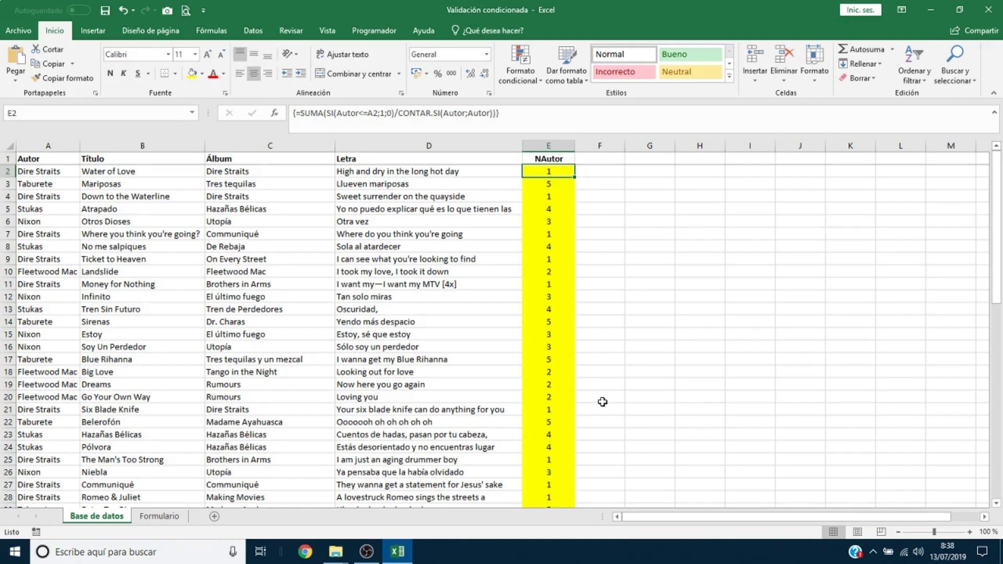
Add the header NCanción in F1, beside the NAutor header
{"action": "left_click", "coordinate": [603, 156]}
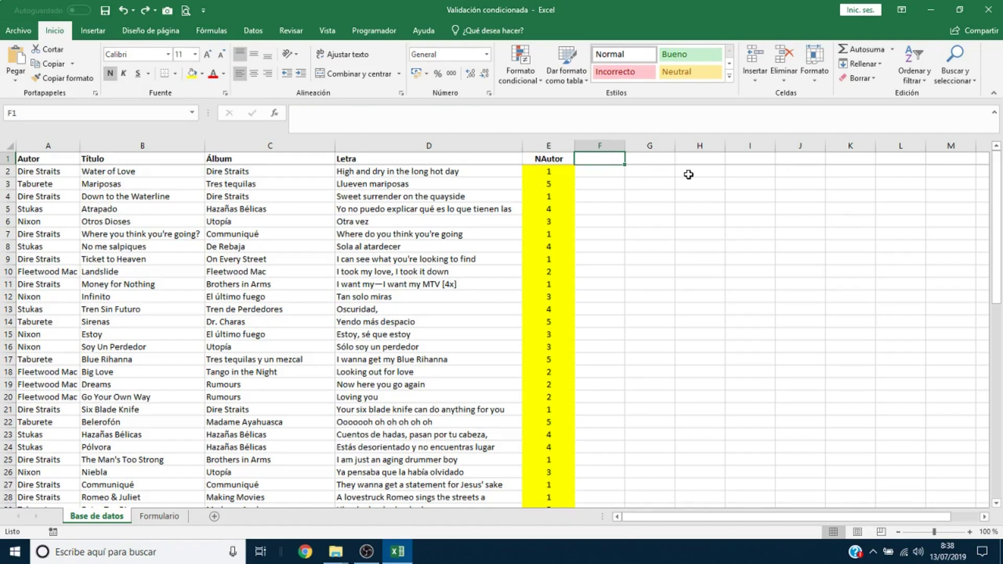
{"action": "type", "text": "NCanción"}
{"action": "key", "text": "Return"}
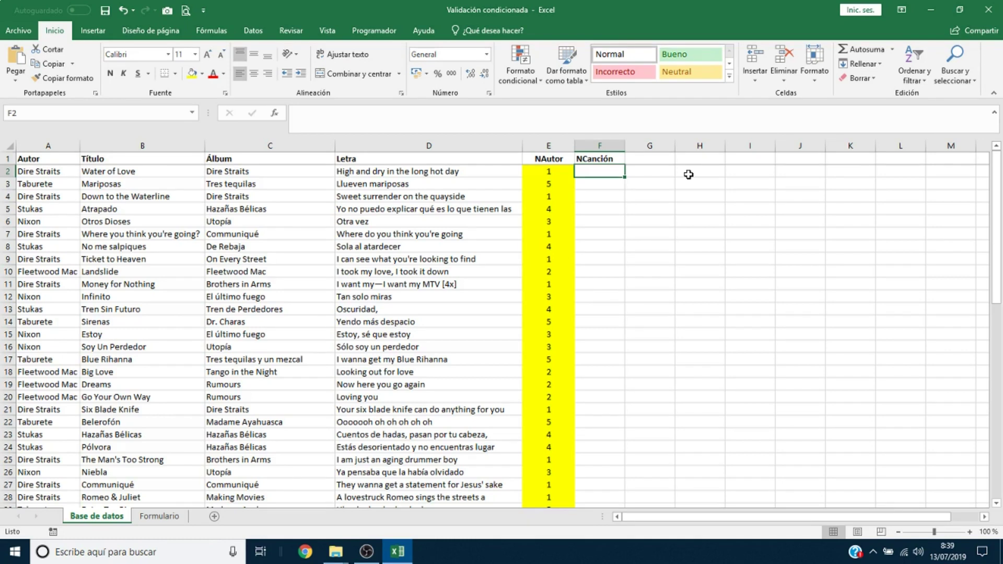
Enter =CONTAR.SI.CONJUNTO(Autor;A2;Título;"<="&B2) in F2 under the NCanción header
{"action": "type", "text": "="}
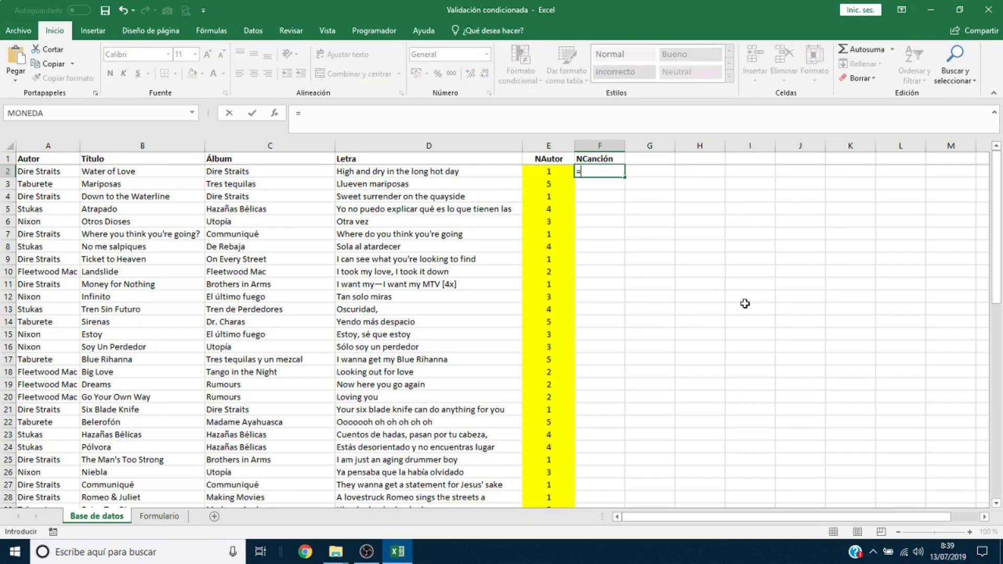
{"action": "type", "text": "CO"}
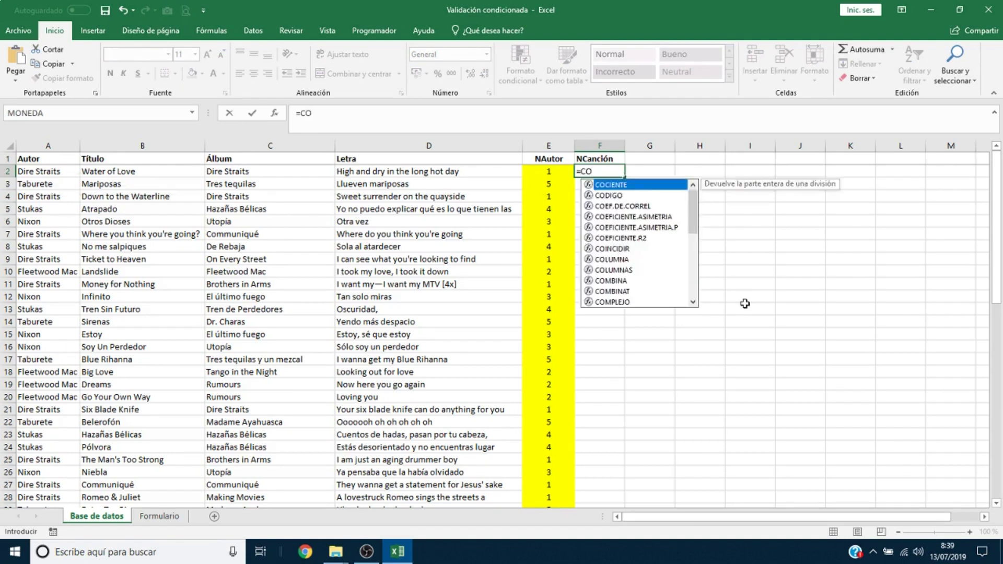
{"action": "type", "text": "NTAR.SI.CON"}
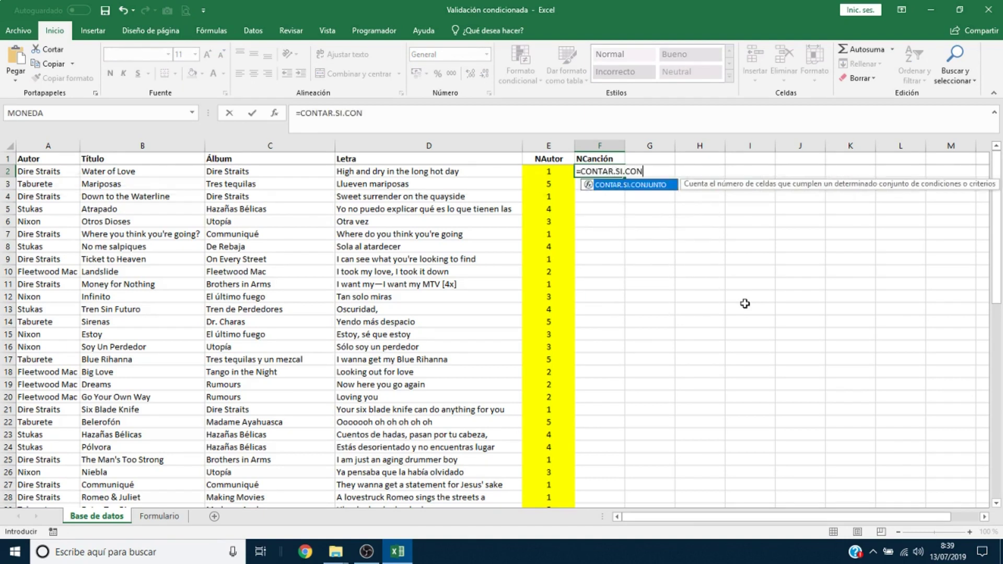
{"action": "type", "text": "JUNTO(Autor"}
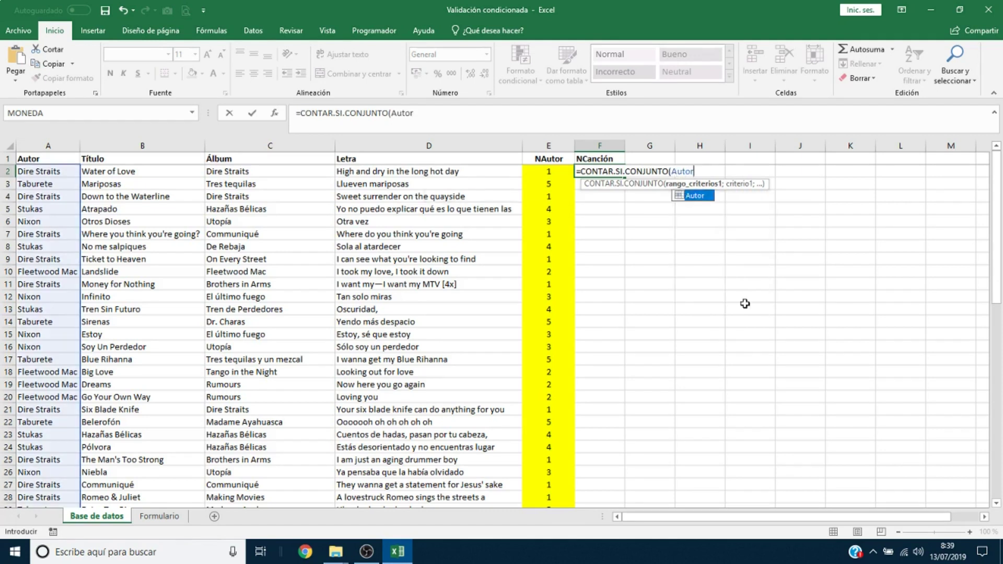
{"action": "type", "text": ";A2;"}
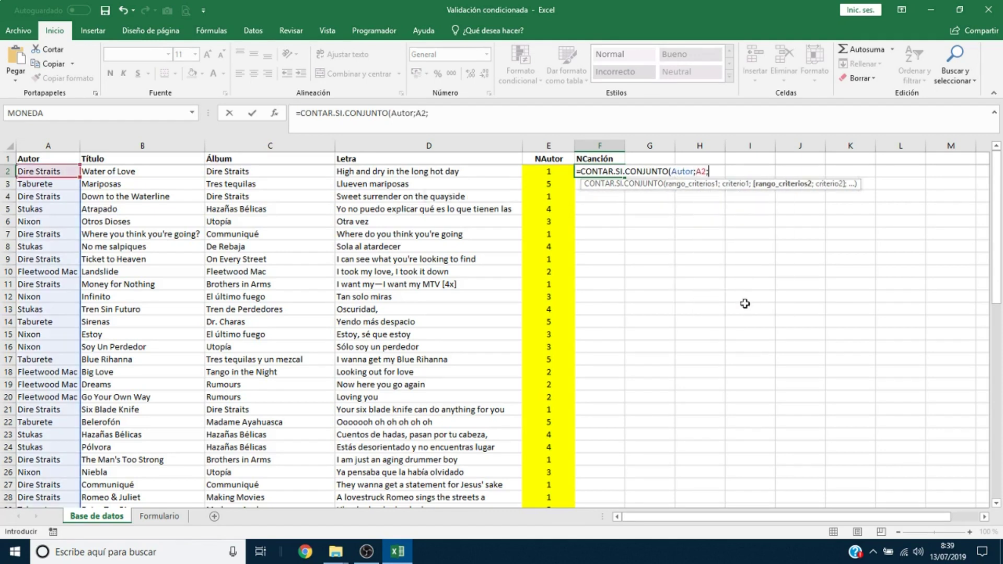
{"action": "type", "text": "Título"}
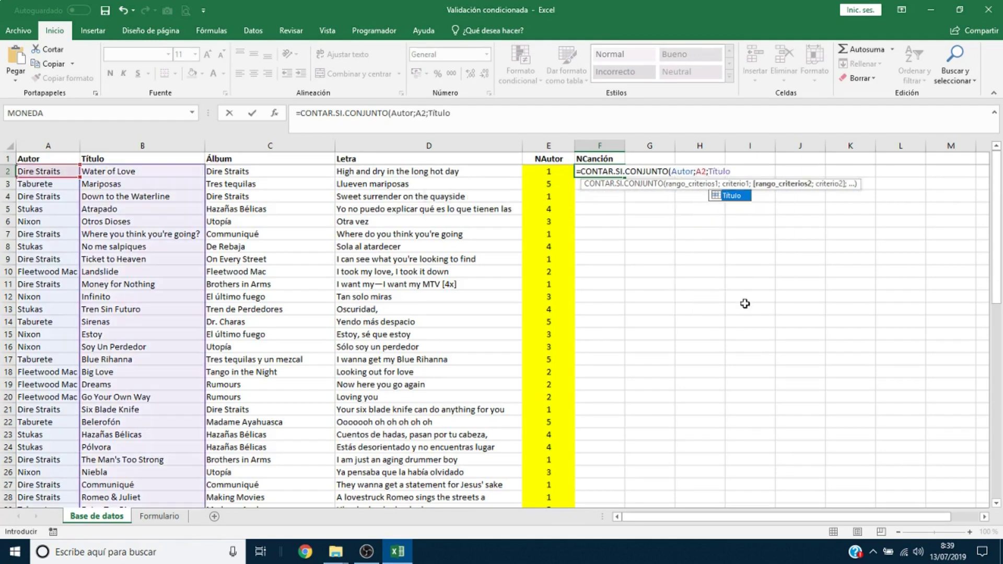
{"action": "type", "text": ";\"<=\"&"}
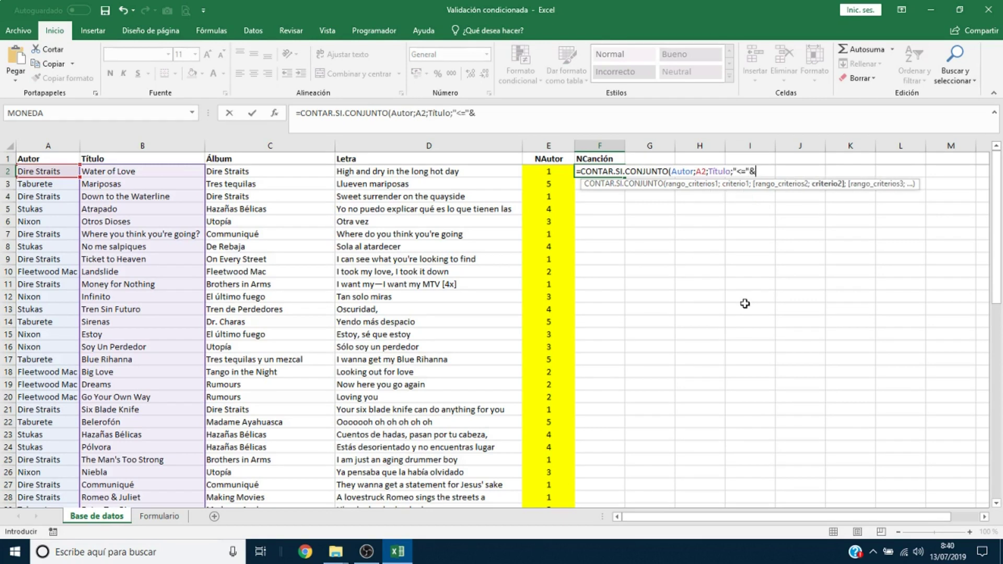
{"action": "type", "text": "B2)"}
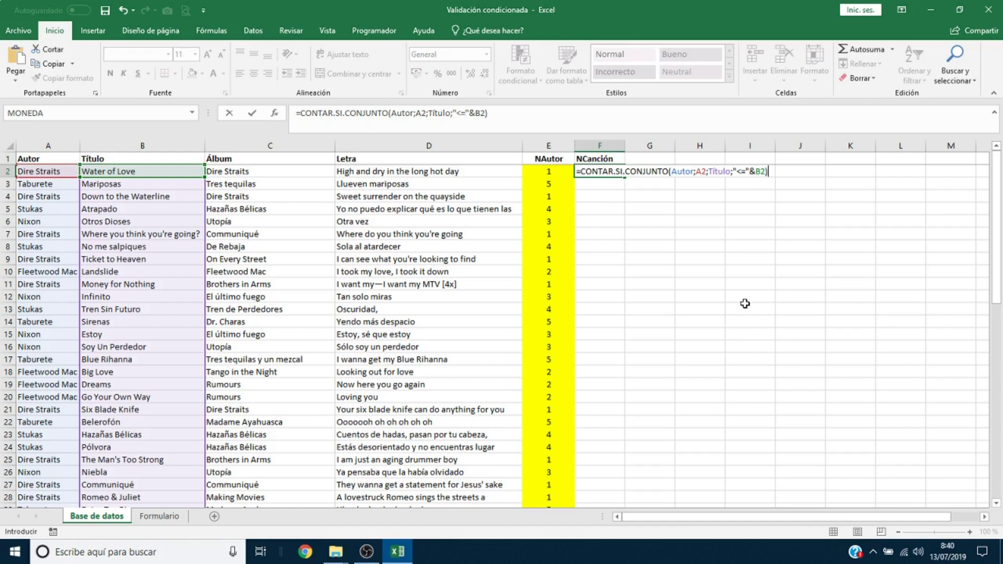
{"action": "key", "text": "ctrl+Return"}
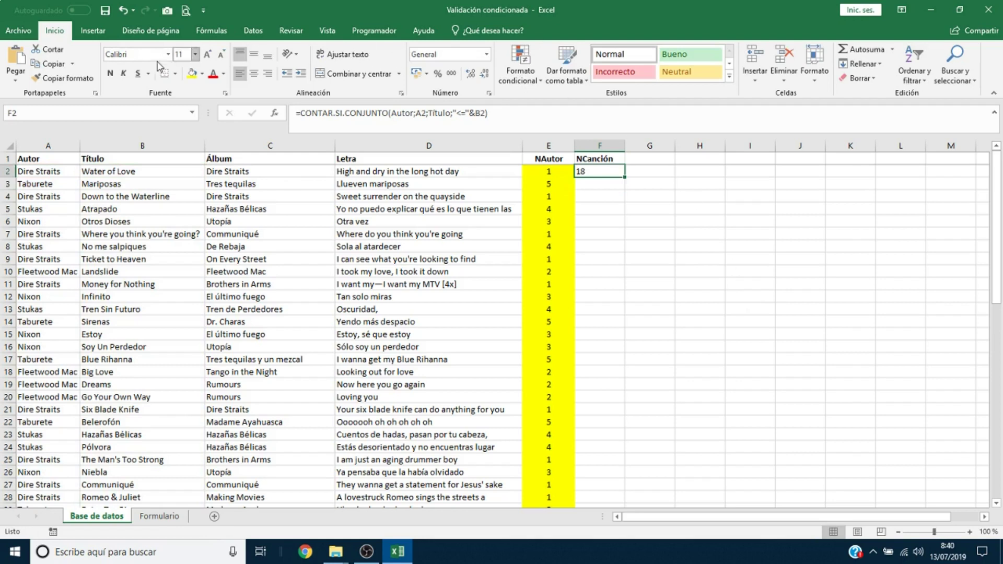
Copy F2 down the NCanción column with yellow fill and centered contents, and center the column header too
{"action": "left_click", "coordinate": [192, 74]}
{"action": "left_click", "coordinate": [254, 74]}
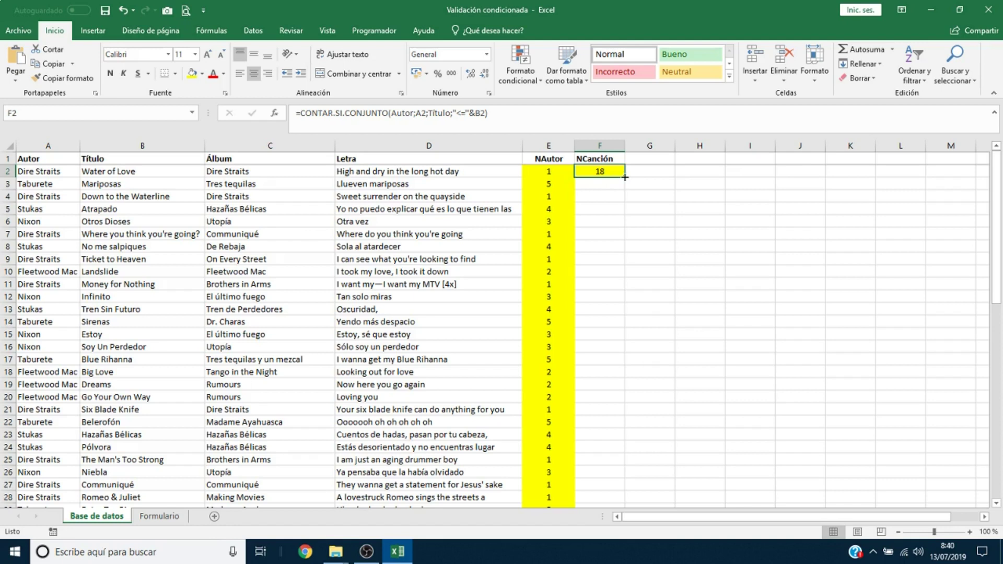
{"action": "double_click", "coordinate": [625, 177]}
{"action": "left_click", "coordinate": [600, 158]}
{"action": "left_click", "coordinate": [253, 75]}
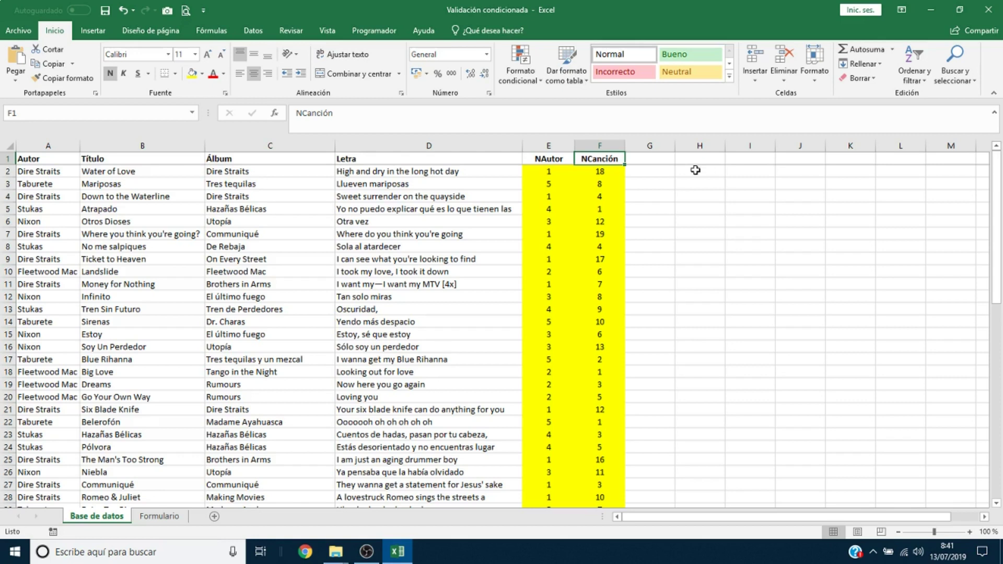
Add the header ID in G1 and enter the formula =E2&" | "&F2 in G2
{"action": "left_click", "coordinate": [659, 160]}
{"action": "type", "text": "ID"}
{"action": "key", "text": "Return"}
{"action": "type", "text": "=E2&\" |"}
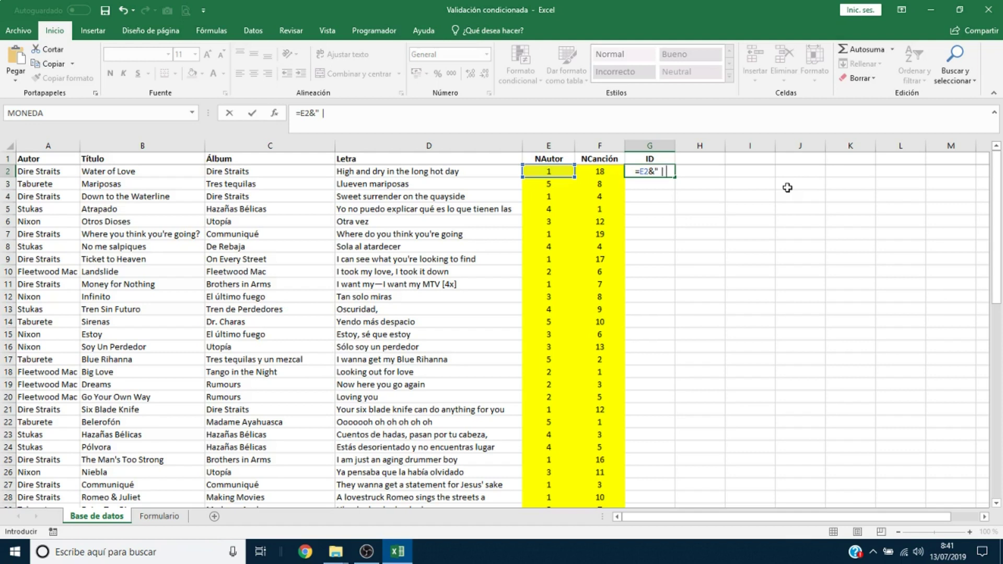
{"action": "type", "text": " \"&F2"}
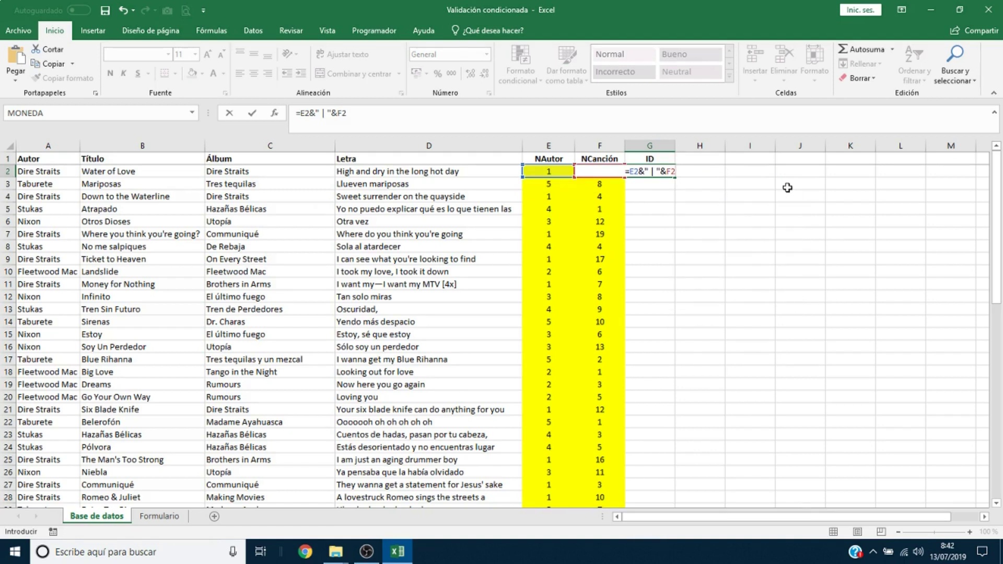
{"action": "key", "text": "Return"}
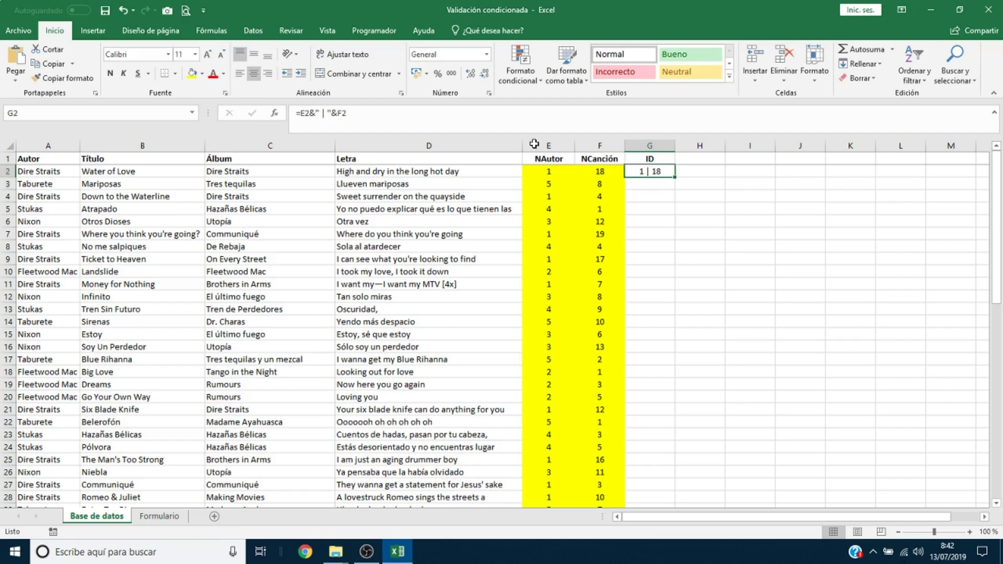
Fill G2 with yellow and copy its ID formula down the whole ID column
{"action": "left_click", "coordinate": [192, 74]}
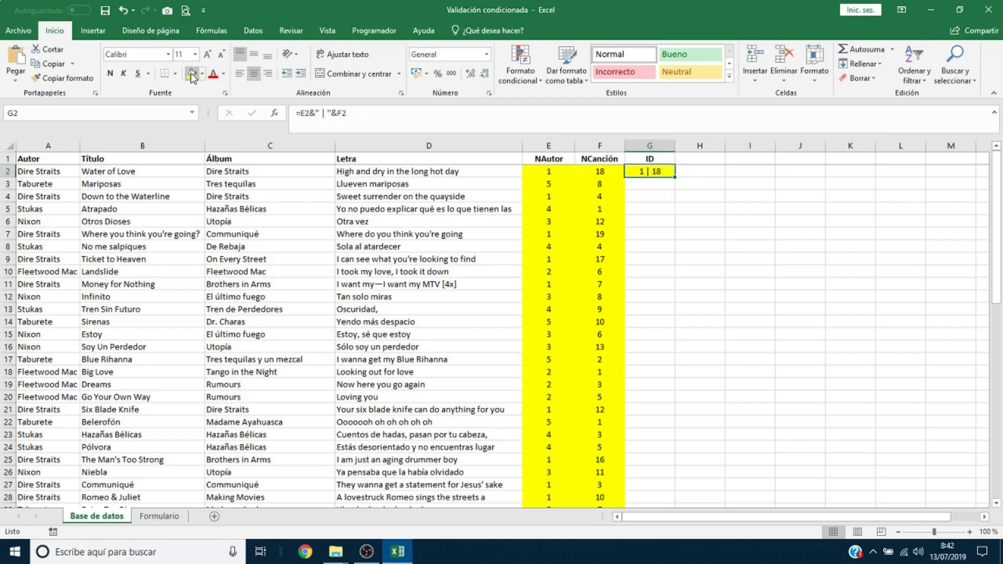
{"action": "double_click", "coordinate": [674, 179]}
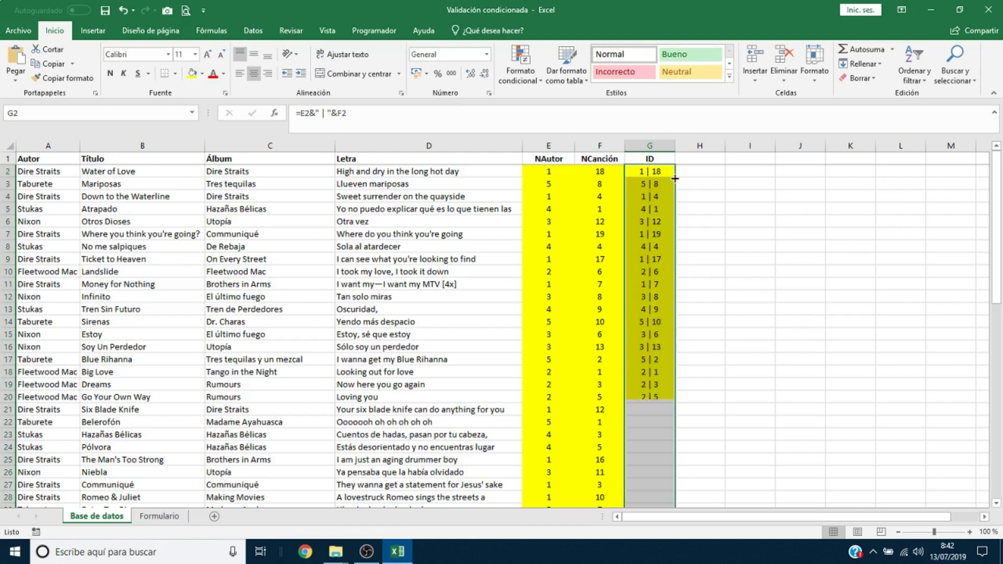
{"action": "left_click", "coordinate": [698, 174]}
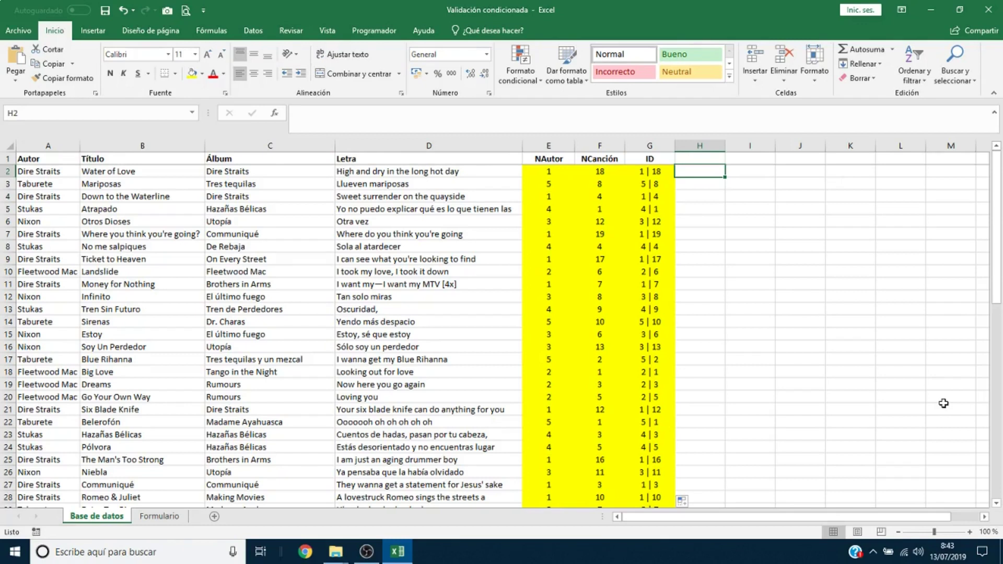
Create named ranges for the NAutor, NCanción and ID columns (E1:G61) from the selection, using only their header row
{"action": "key", "text": "Up"}
{"action": "key", "text": "Left"}
{"action": "key", "text": "Left"}
{"action": "key", "text": "Left"}
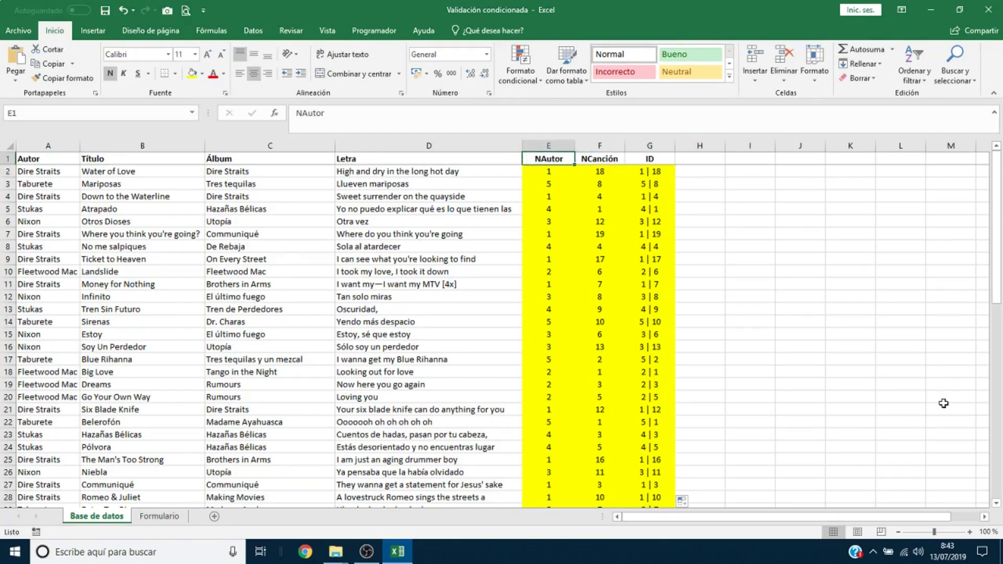
{"action": "key", "text": "shift+Right"}
{"action": "key", "text": "shift+Right"}
{"action": "key", "text": "ctrl+shift+Down"}
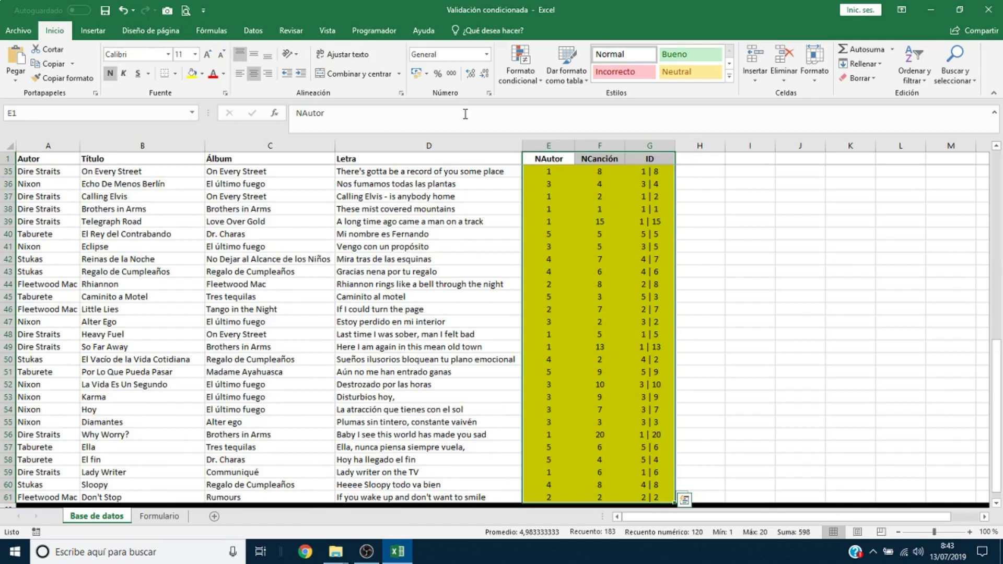
{"action": "left_click", "coordinate": [211, 30]}
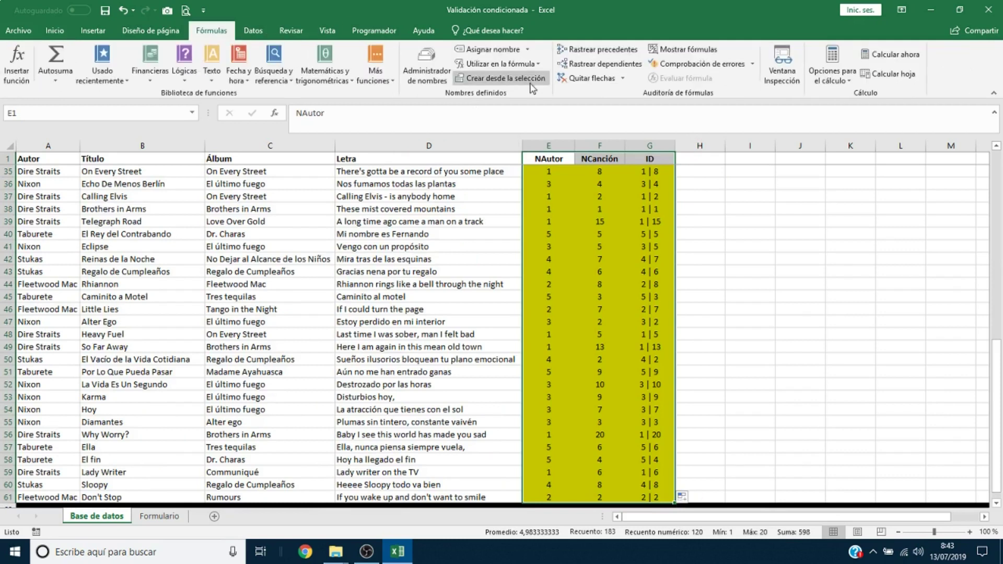
{"action": "left_click", "coordinate": [500, 78]}
{"action": "left_click", "coordinate": [457, 368]}
{"action": "left_click", "coordinate": [524, 388]}
Review the workbook's defined names and the ranges they refer to
{"action": "left_click", "coordinate": [551, 159]}
{"action": "scroll", "coordinate": [551, 159], "scroll_direction": "up", "scroll_amount": 11}
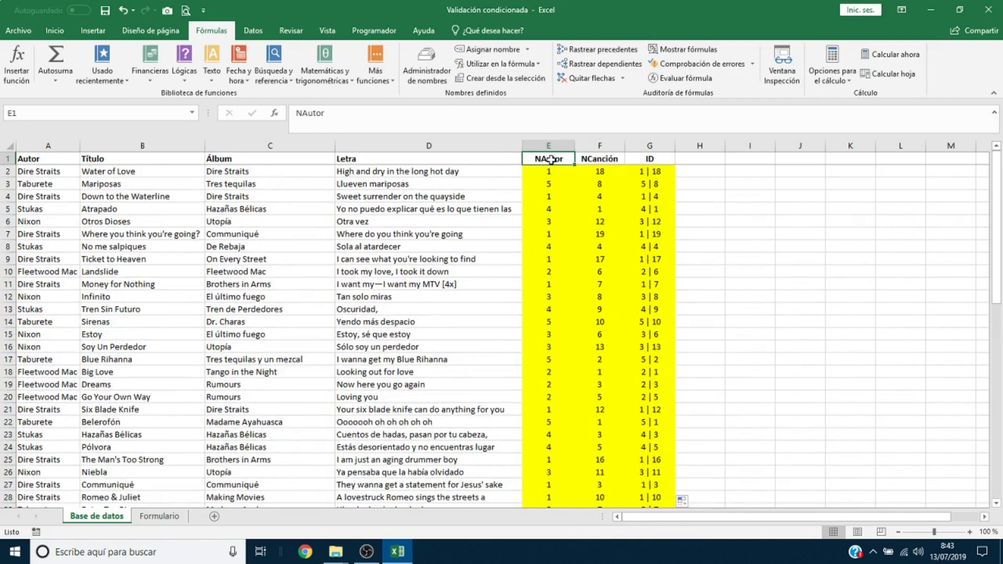
{"action": "left_click", "coordinate": [440, 78]}
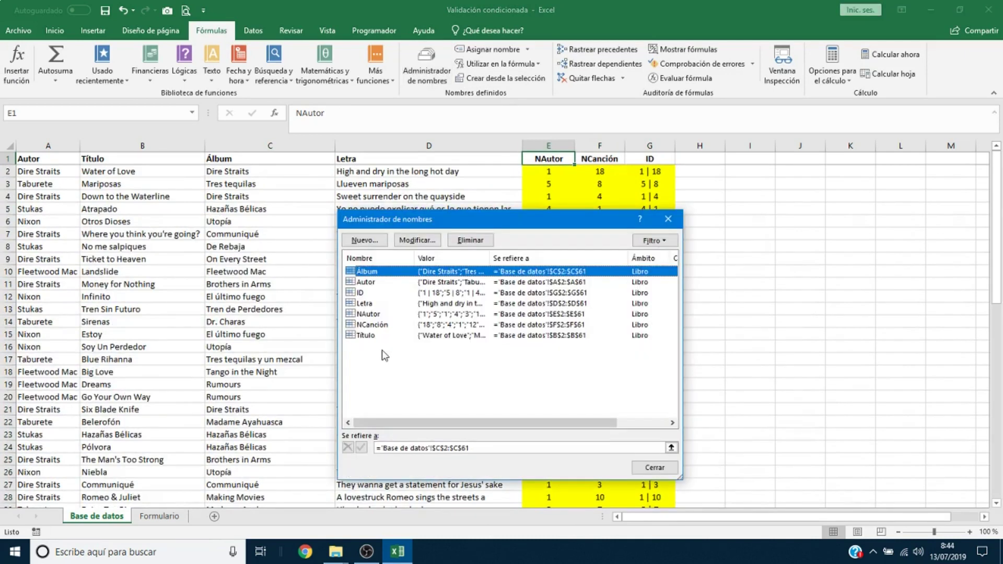
{"action": "left_click", "coordinate": [654, 468]}
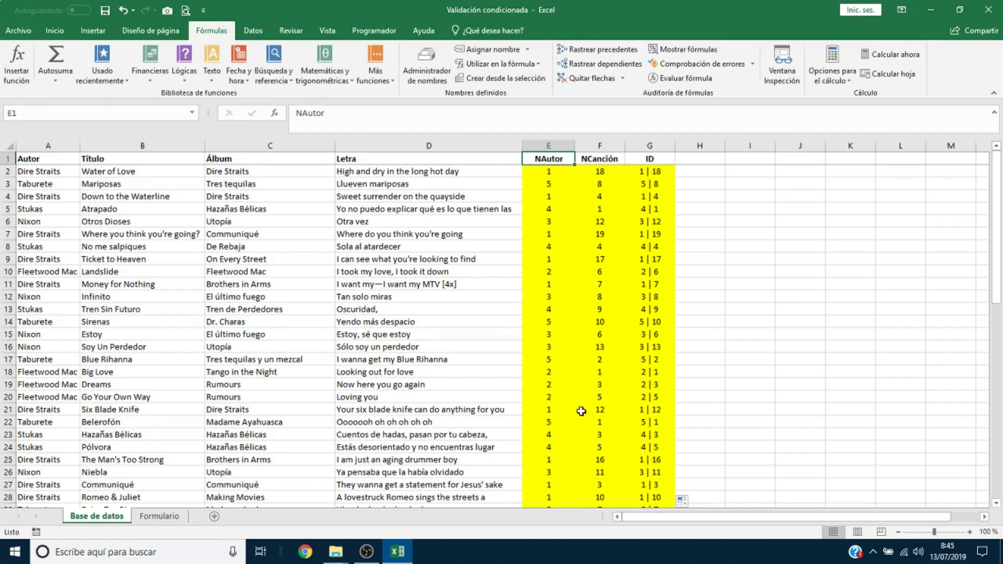
Add a new sheet between Base de datos and Formulario and name it Tabla auxiliar
{"action": "left_click", "coordinate": [215, 518]}
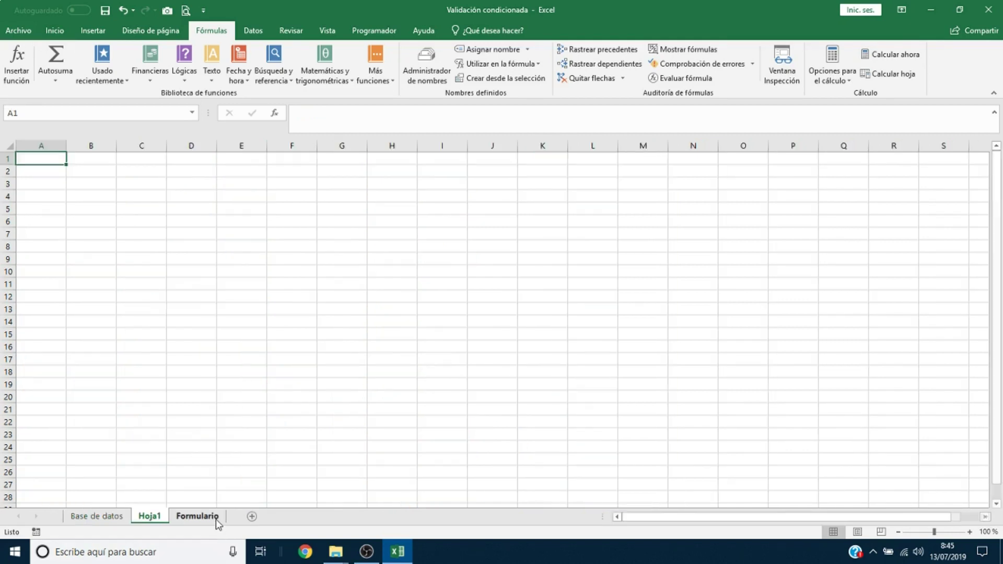
{"action": "right_click", "coordinate": [149, 517]}
{"action": "left_click", "coordinate": [184, 398]}
{"action": "type", "text": "T"}
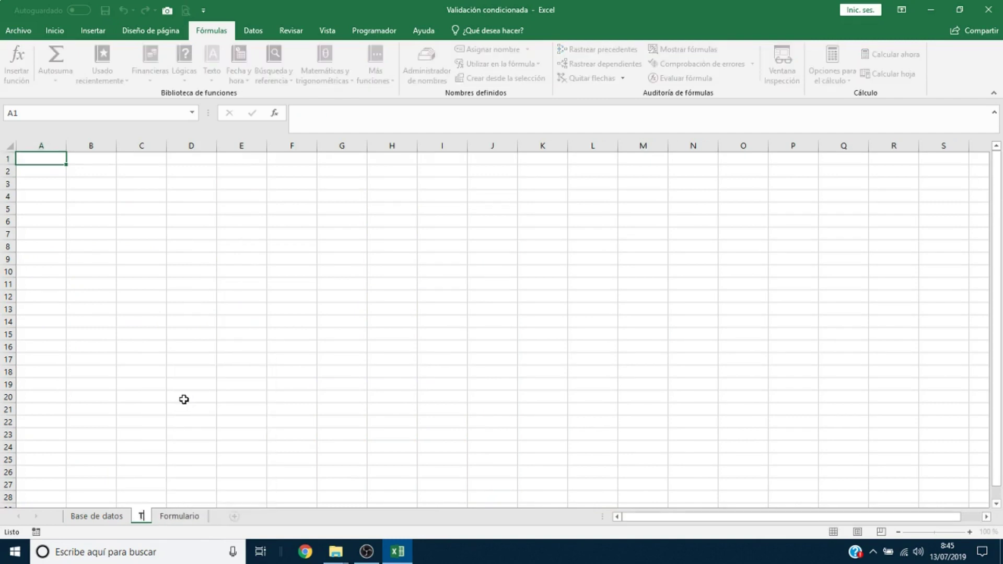
{"action": "type", "text": "abla auxiliar"}
{"action": "key", "text": "Return"}
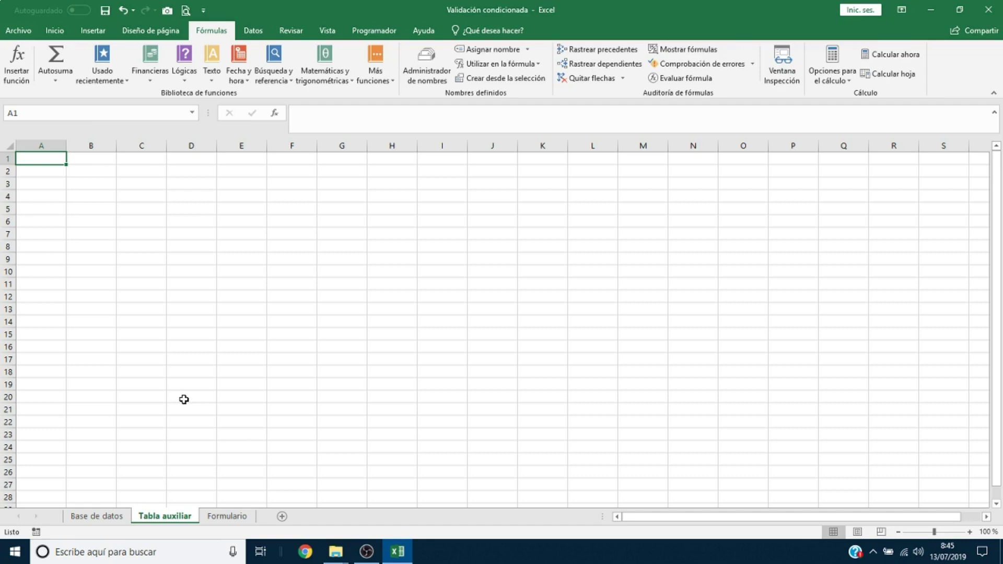
Enter the header Autor in C1 and the number 1 in C2
{"action": "left_click", "coordinate": [151, 160]}
{"action": "type", "text": "Autor"}
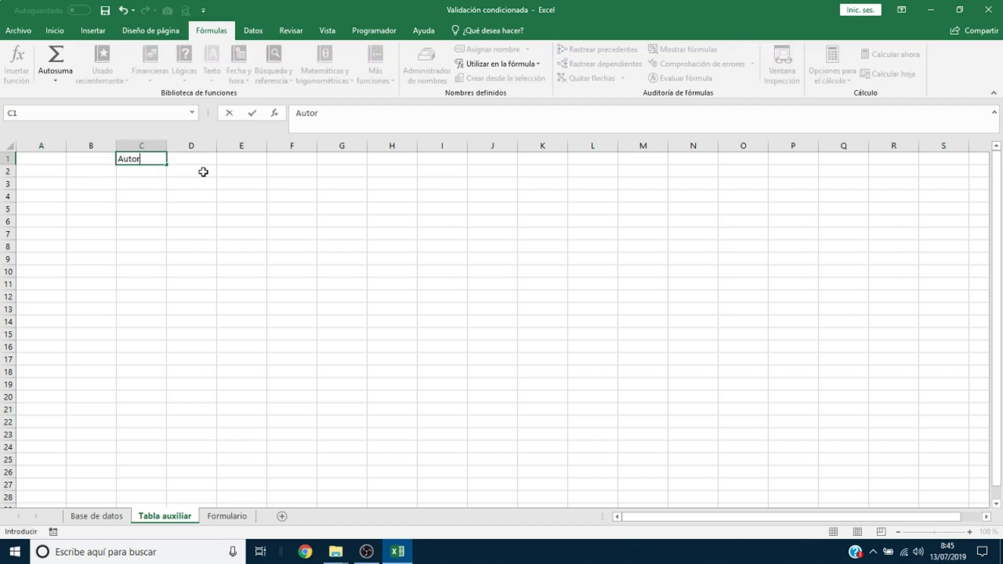
{"action": "key", "text": "Return"}
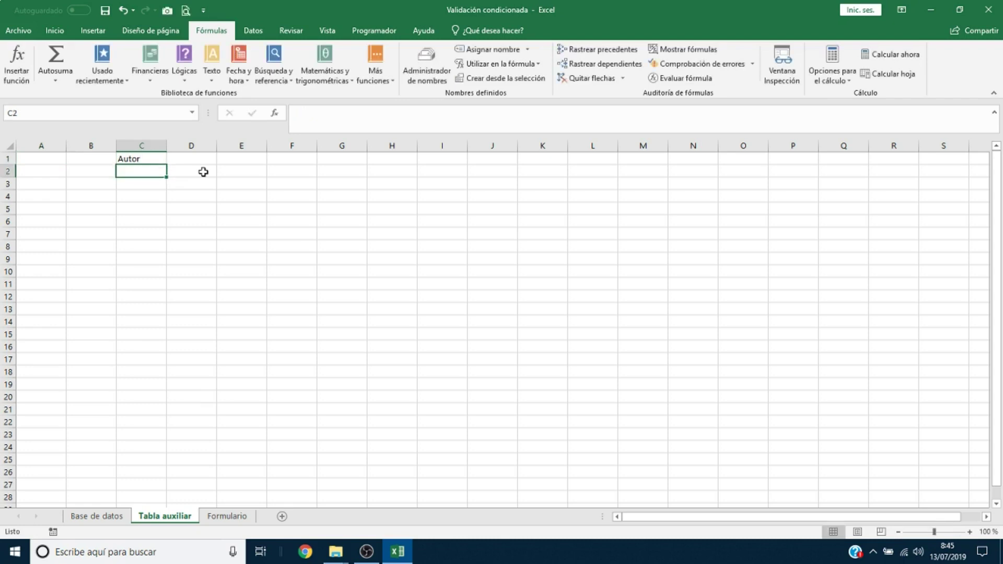
{"action": "type", "text": "1"}
{"action": "key", "text": "ctrl+Return"}
Fill a linear series along row 2 from C2 with a limit of 10, and make rows 1 and 2 bold
{"action": "left_click", "coordinate": [55, 31]}
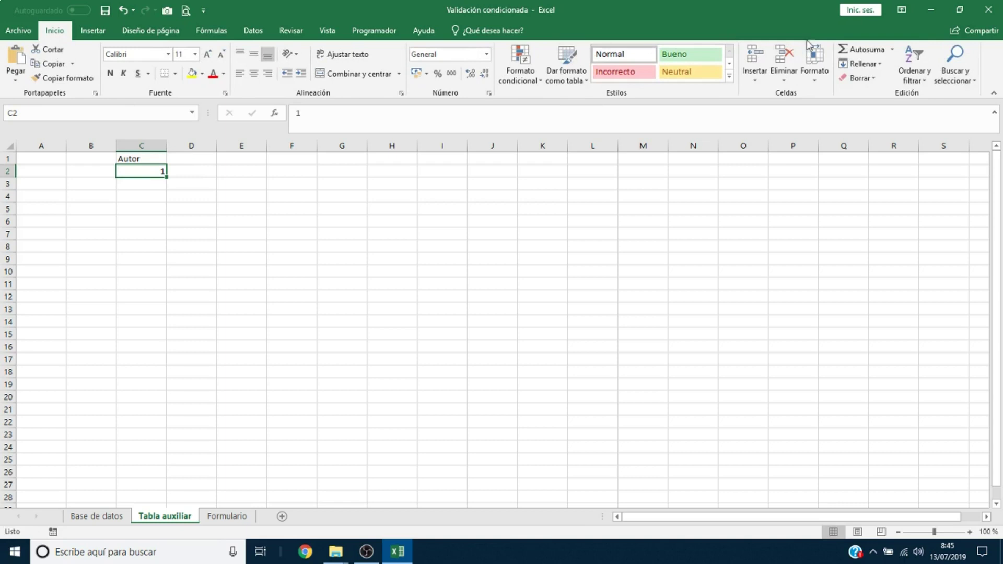
{"action": "left_click", "coordinate": [878, 66]}
{"action": "left_click", "coordinate": [882, 156]}
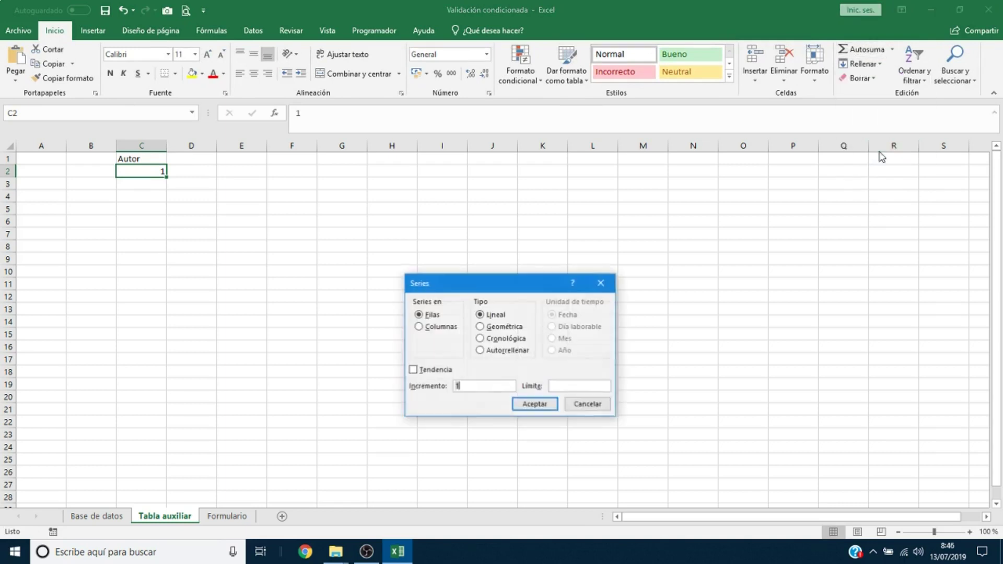
{"action": "left_click", "coordinate": [557, 386]}
{"action": "type", "text": "10"}
{"action": "left_click", "coordinate": [533, 404]}
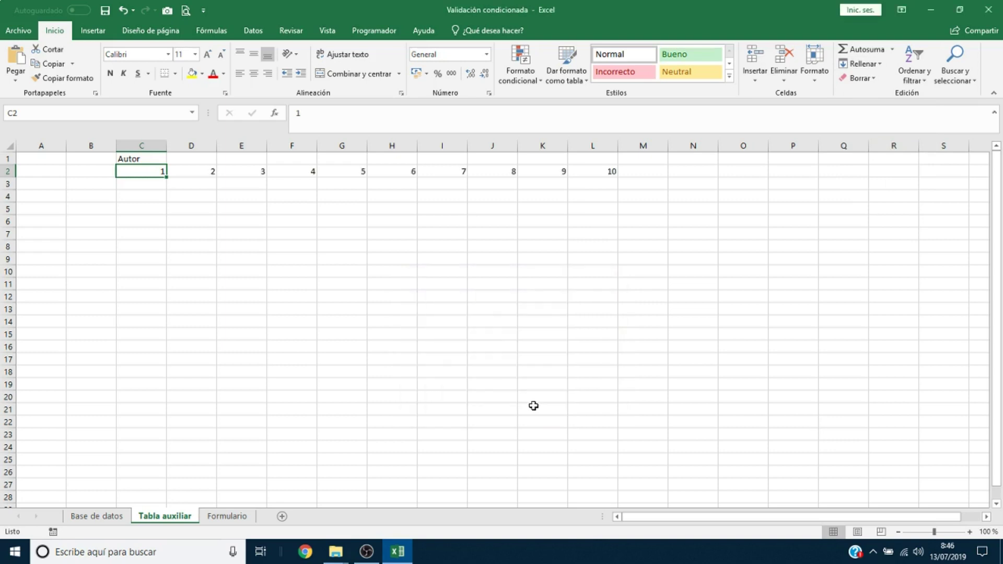
{"action": "left_click_drag", "start_coordinate": [6, 159], "coordinate": [3, 170]}
{"action": "left_click", "coordinate": [109, 73]}
Write the formula =INDICE(Autor;COINCIDIR(C2&" | 1";ID;0)) in C3 under author number 1
{"action": "left_click", "coordinate": [151, 189]}
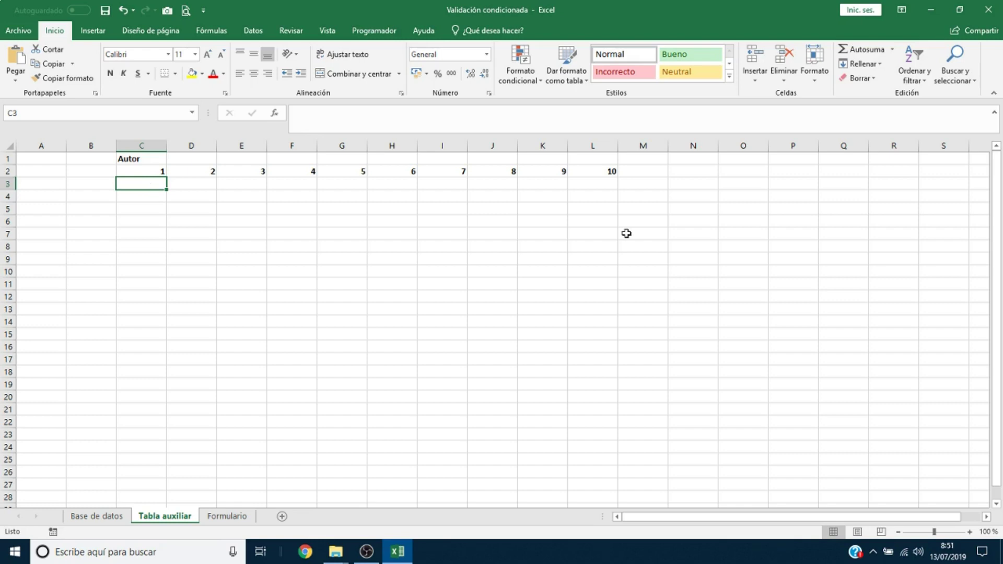
{"action": "type", "text": "=INDICE"}
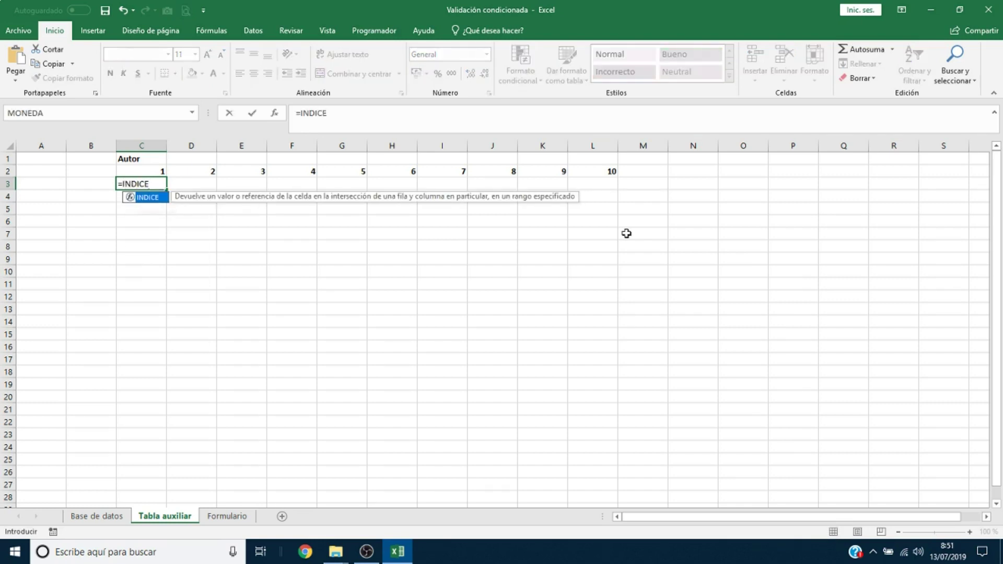
{"action": "type", "text": "(Autor"}
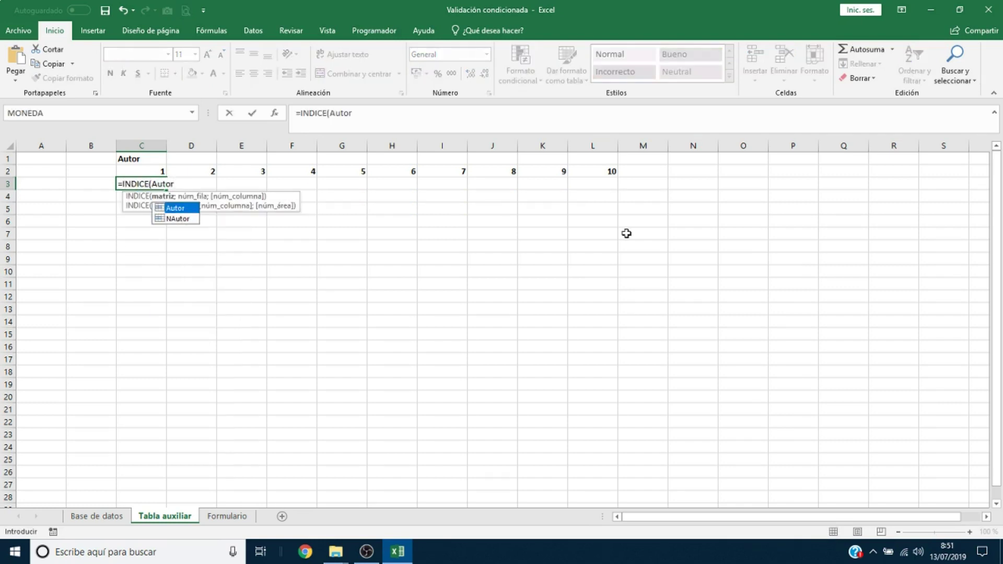
{"action": "type", "text": ";COINCIDIR("}
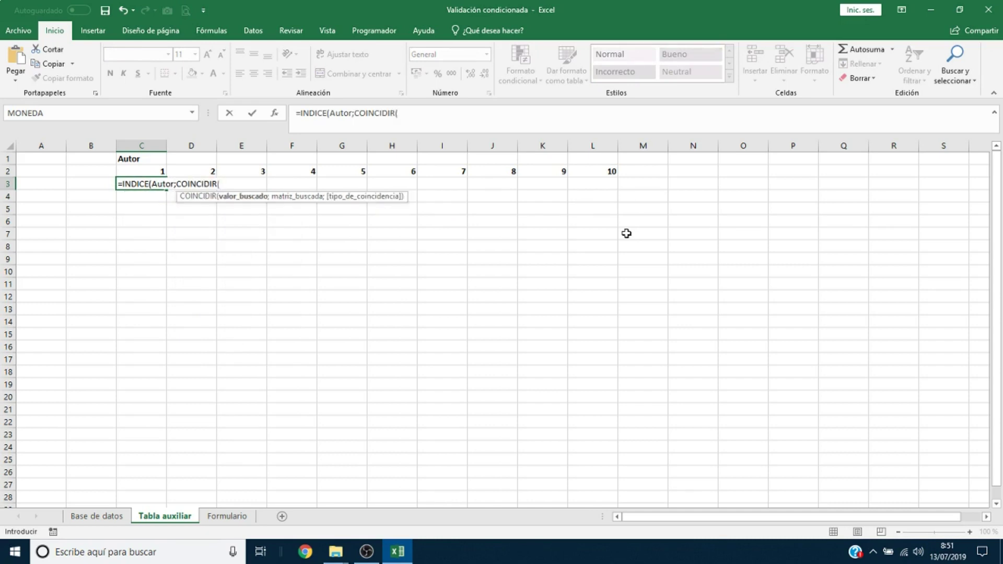
{"action": "type", "text": "C2&\" "}
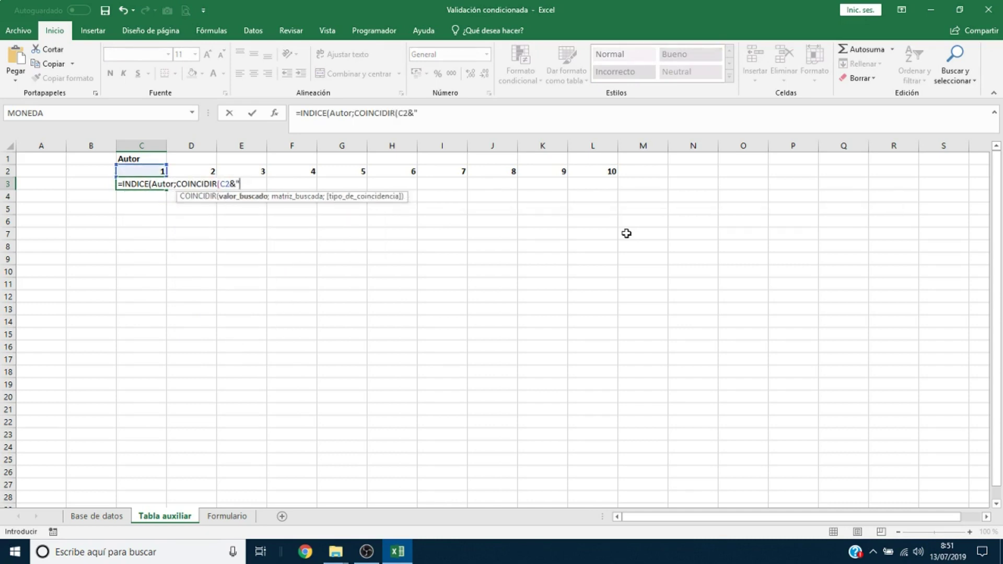
{"action": "type", "text": "| 1\";ID;0))"}
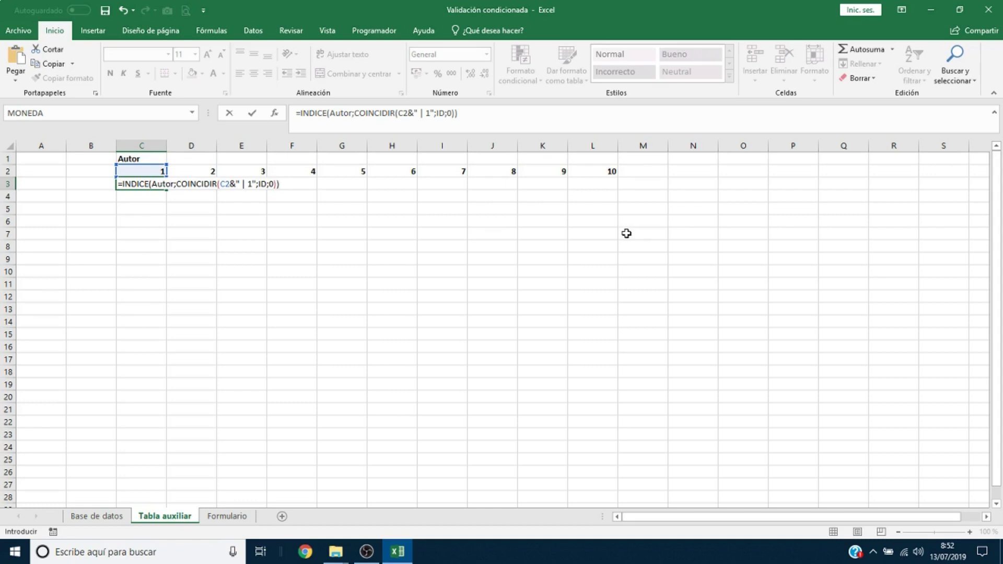
Wrap the C3 formula in SI.ERROR with "" as the error value and enter it as an array formula
{"action": "left_click", "coordinate": [122, 184]}
{"action": "type", "text": "SI.ERR"}
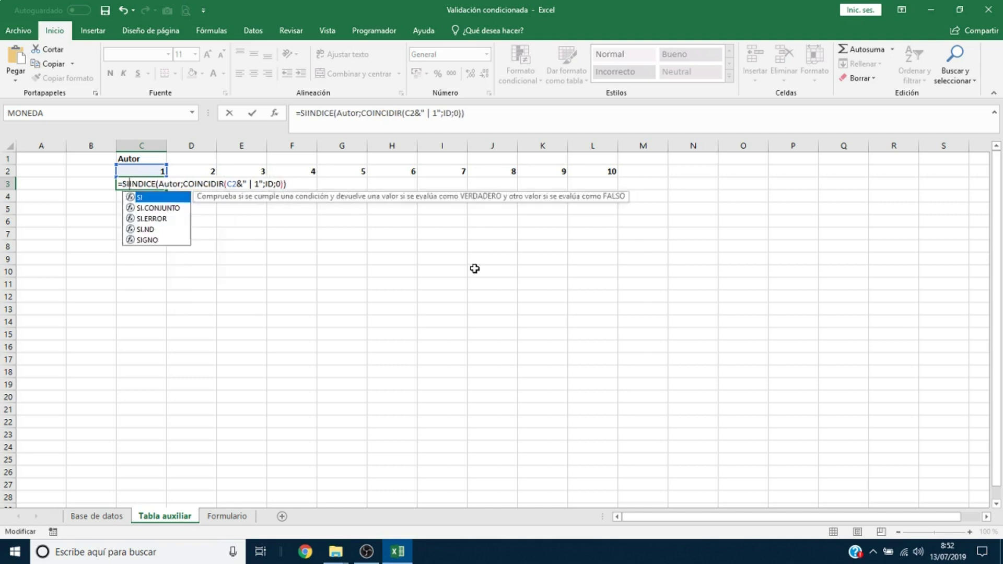
{"action": "type", "text": "OR("}
{"action": "key", "text": "Right"}
{"action": "key", "text": "Right"}
{"action": "key", "text": "Right"}
{"action": "key", "text": "Right"}
{"action": "key", "text": "Right"}
{"action": "key", "text": "Right"}
{"action": "key", "text": "Right"}
{"action": "key", "text": "Right"}
{"action": "key", "text": "Right"}
{"action": "key", "text": "Right"}
{"action": "key", "text": "Right"}
{"action": "key", "text": "Right"}
{"action": "key", "text": "Right"}
{"action": "key", "text": "Right"}
{"action": "key", "text": "Right"}
{"action": "key", "text": "Right"}
{"action": "key", "text": "Right"}
{"action": "key", "text": "Right"}
{"action": "key", "text": "Right"}
{"action": "key", "text": "Right"}
{"action": "type", "text": ";\"\")"}
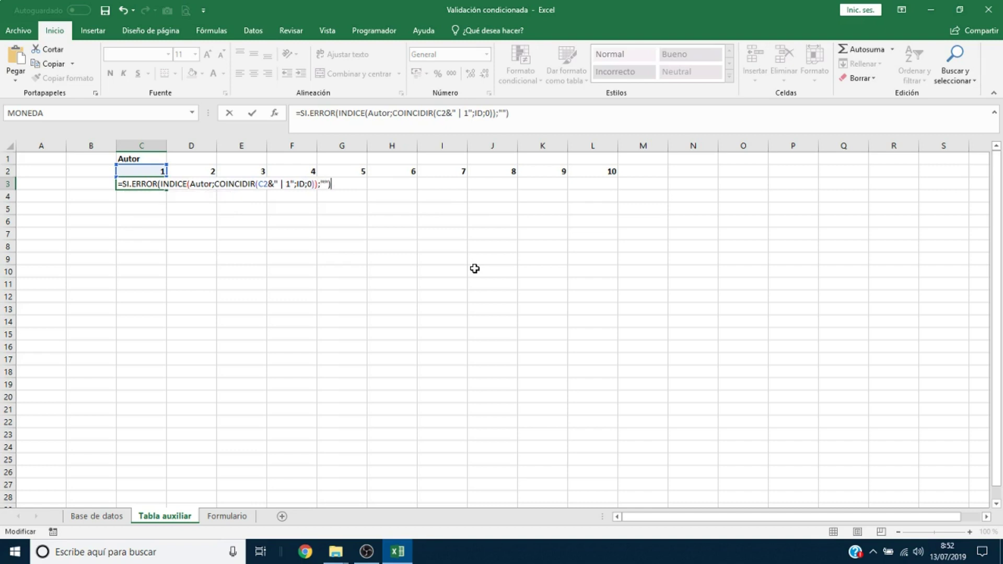
{"action": "key", "text": "ctrl+shift+Return"}
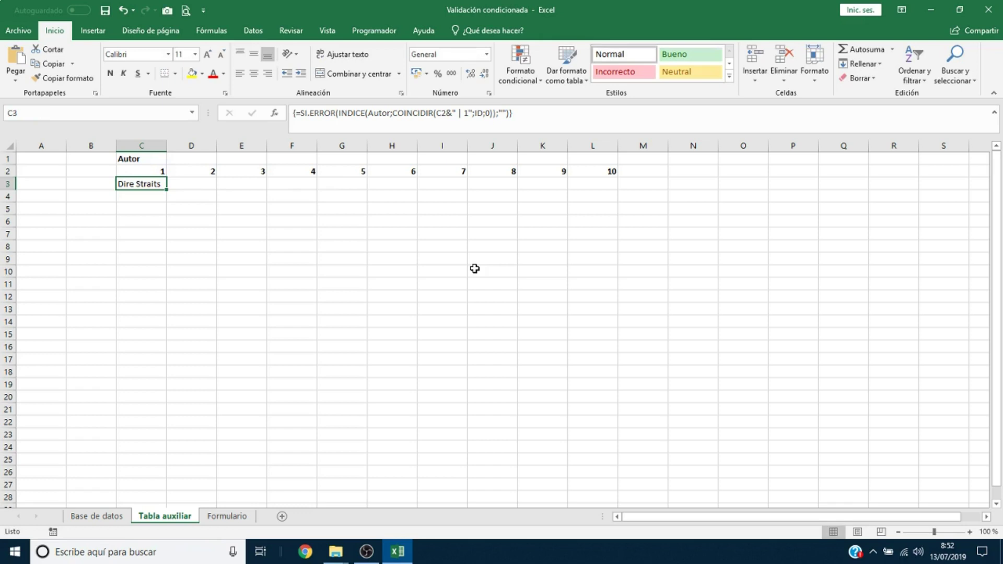
Fill C3 with yellow and copy its author formula across row 3 to L3
{"action": "left_click", "coordinate": [192, 78]}
{"action": "left_click_drag", "start_coordinate": [167, 190], "coordinate": [623, 201]}
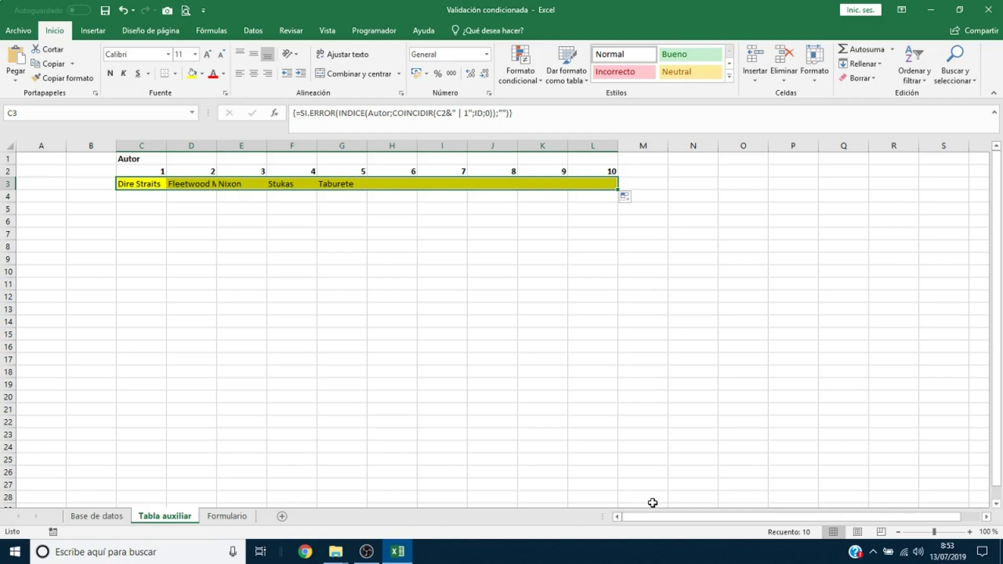
Enter the label Canciones in A4 and the number 1 in B4
{"action": "left_click", "coordinate": [27, 198]}
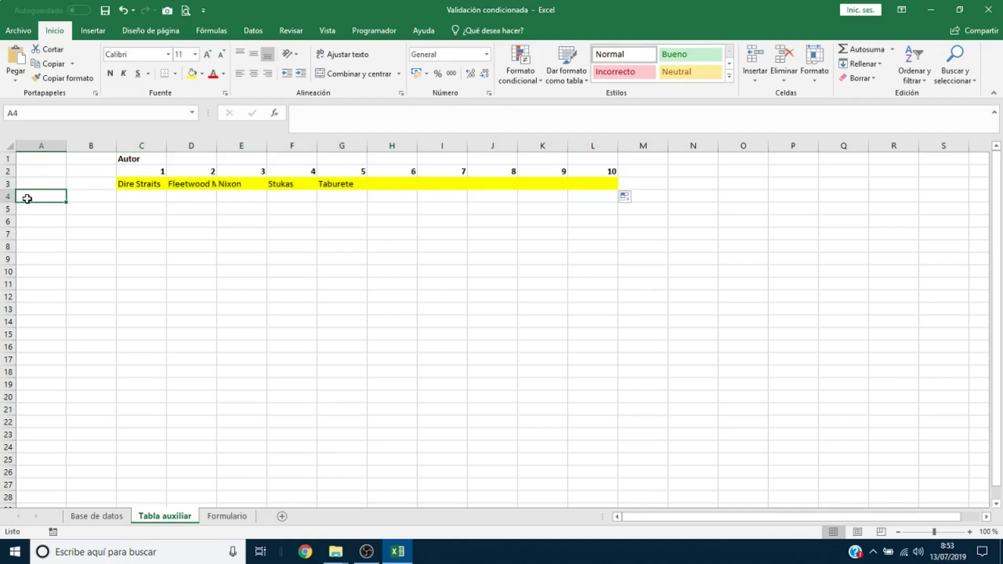
{"action": "type", "text": "Canciones"}
{"action": "key", "text": "Tab"}
{"action": "type", "text": "1"}
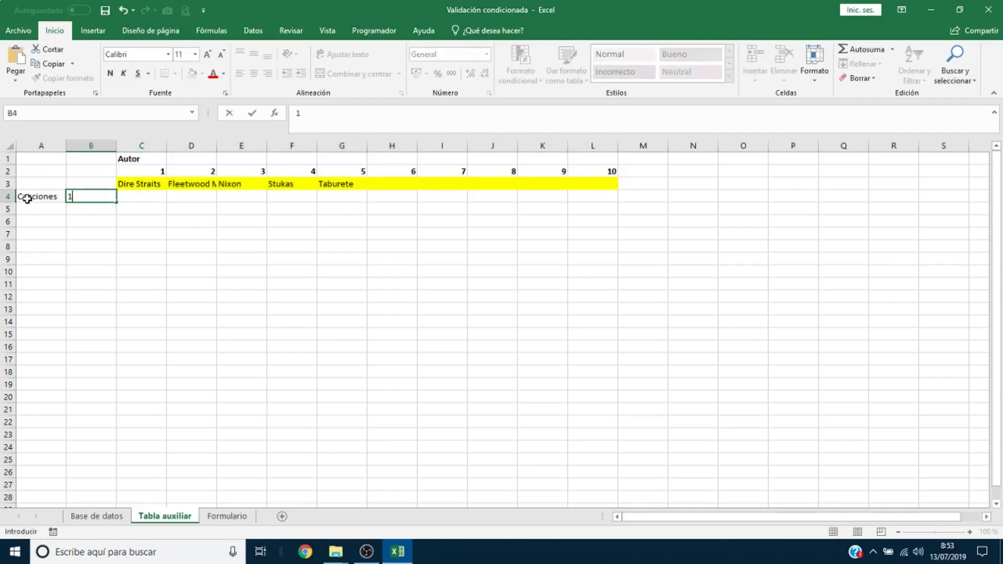
{"action": "left_click", "coordinate": [27, 199]}
Fill a series down column B from B4 with a limit of 50, and make columns A and B bold
{"action": "left_click", "coordinate": [80, 195]}
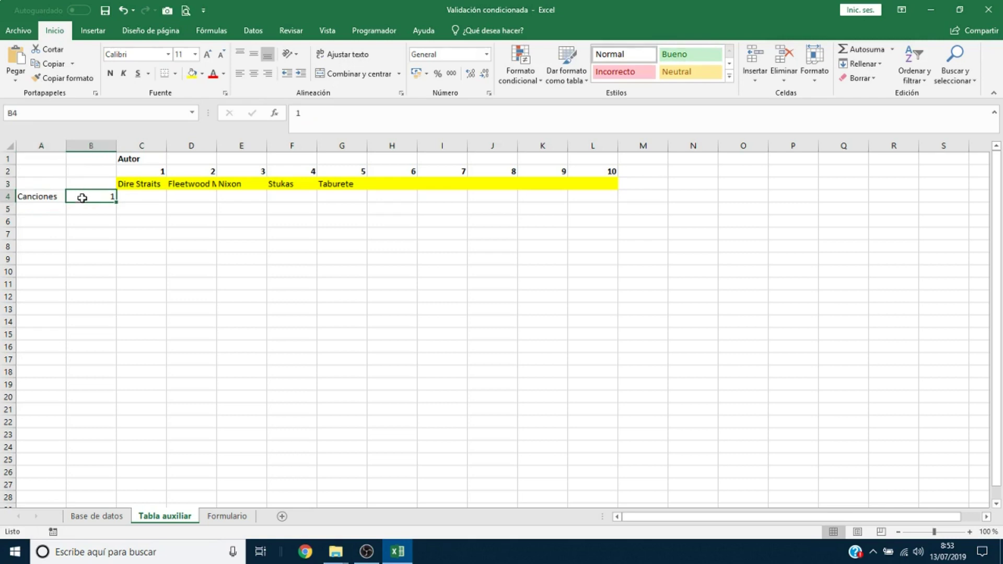
{"action": "left_click", "coordinate": [874, 64]}
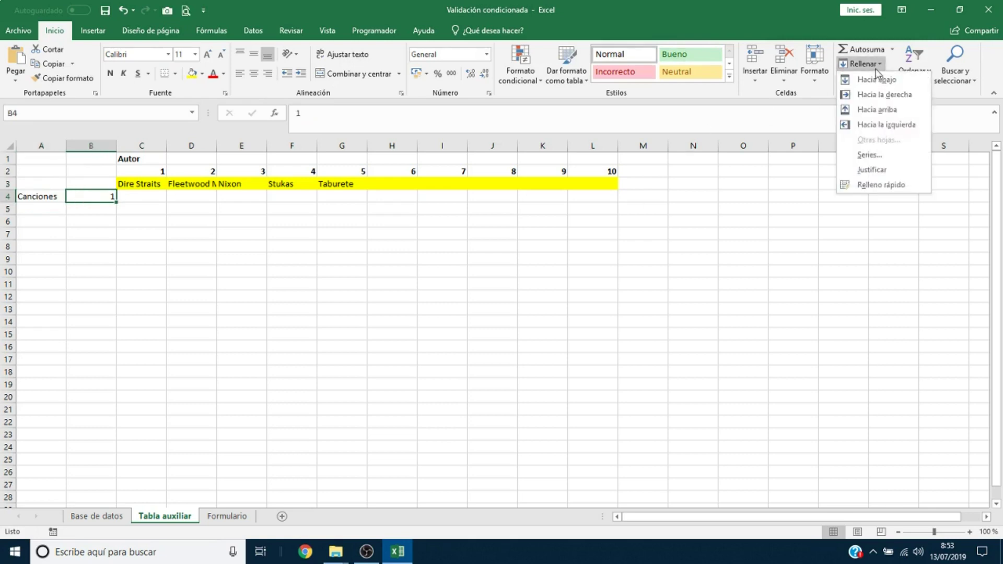
{"action": "left_click", "coordinate": [880, 155]}
{"action": "left_click", "coordinate": [440, 327]}
{"action": "left_click", "coordinate": [569, 387]}
{"action": "type", "text": "50"}
{"action": "left_click", "coordinate": [546, 405]}
{"action": "left_click_drag", "start_coordinate": [41, 145], "coordinate": [90, 144]}
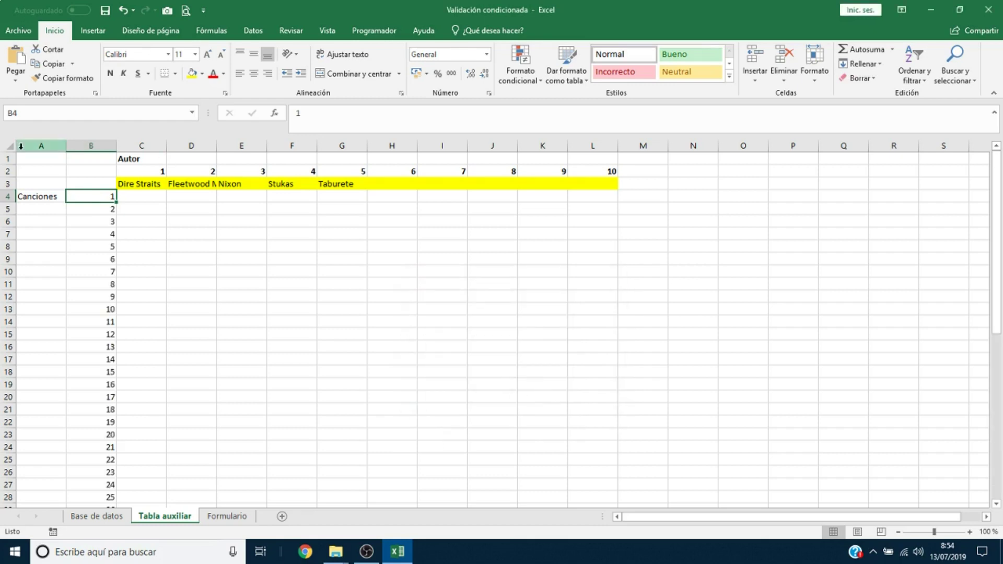
{"action": "key", "text": "ctrl+n"}
{"action": "left_click", "coordinate": [146, 198]}
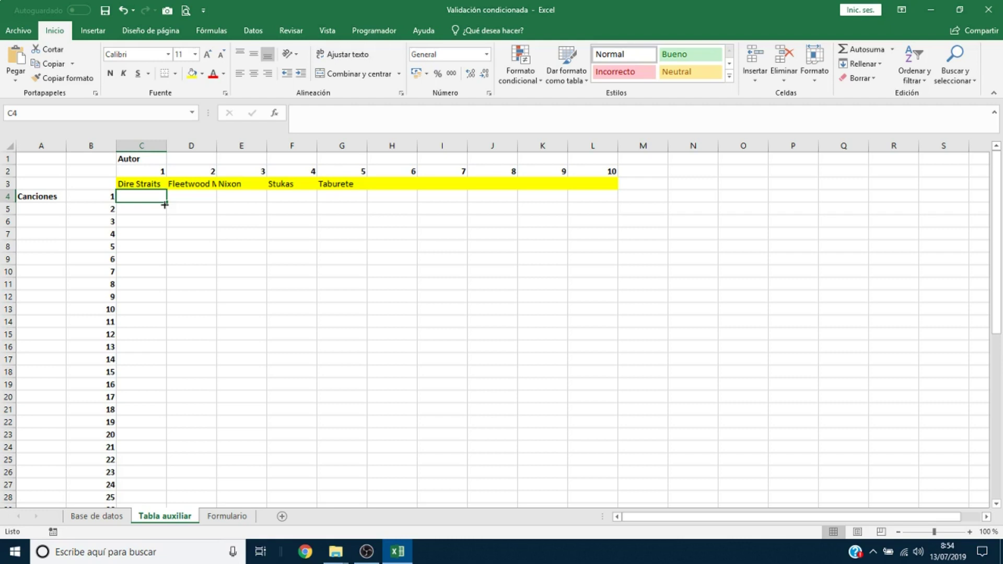
{"action": "type", "text": "=IN"}
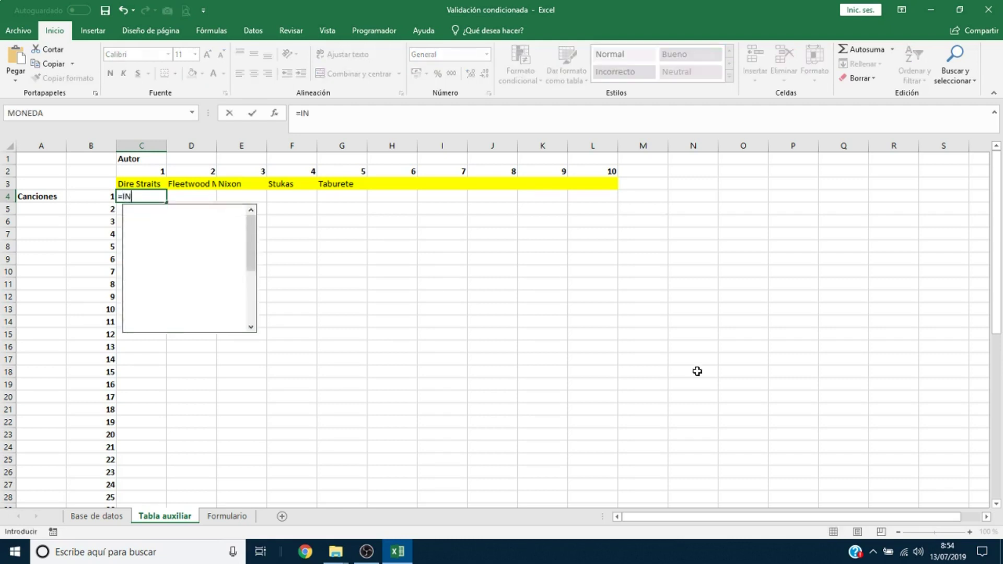
{"action": "type", "text": "DICE(T"}
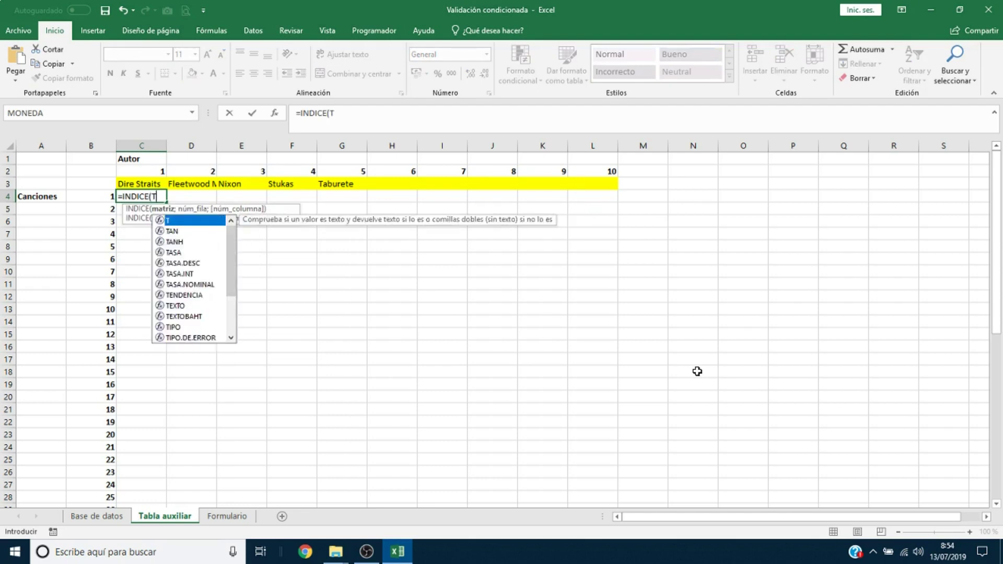
{"action": "type", "text": "ítulo;CO"}
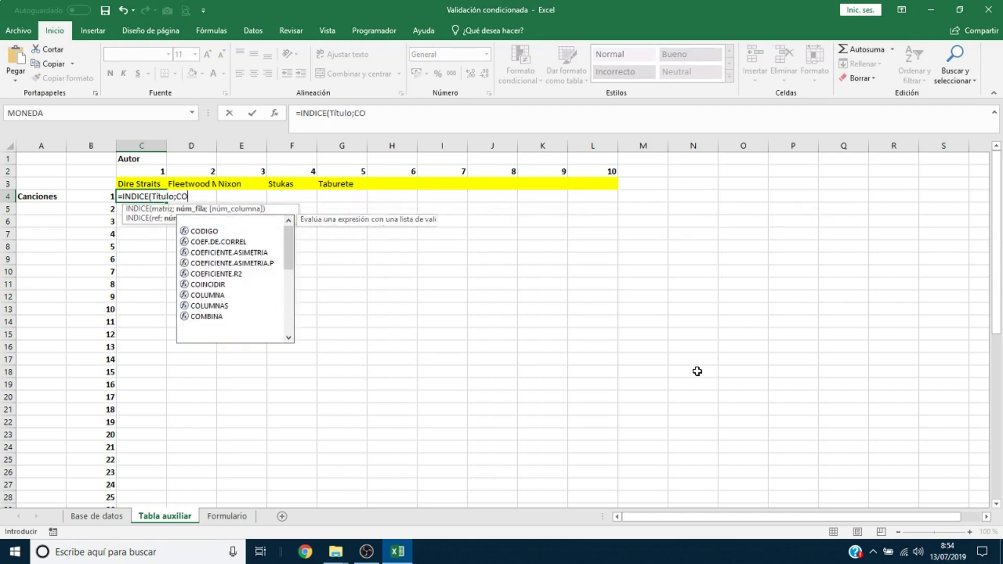
{"action": "type", "text": "INCIDIR("}
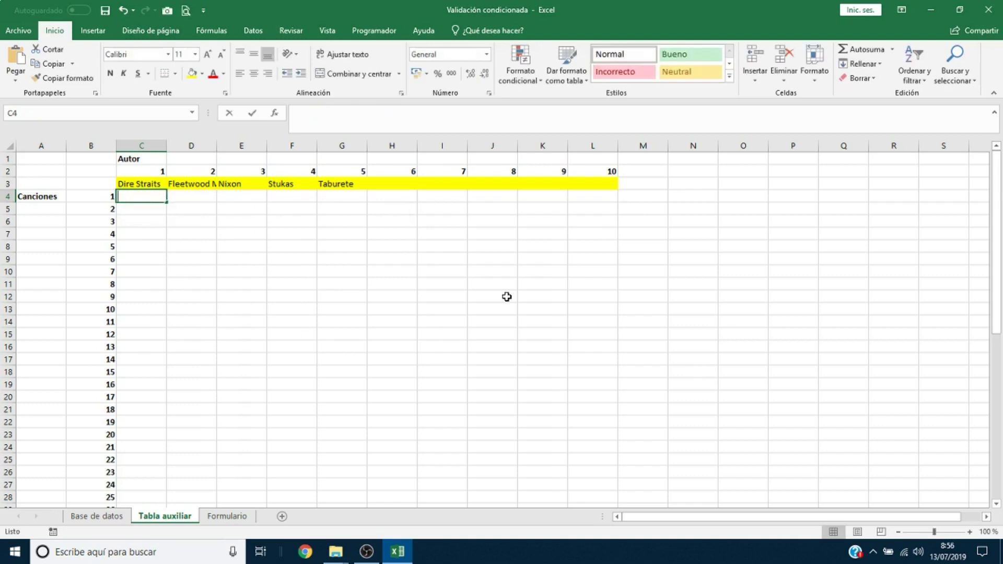
Write the formula =INDICE(Título;COINCIDIR(C$2&" | "&$B4;ID;0)) in C4 to look up the song title
{"action": "type", "text": "=INDICE"}
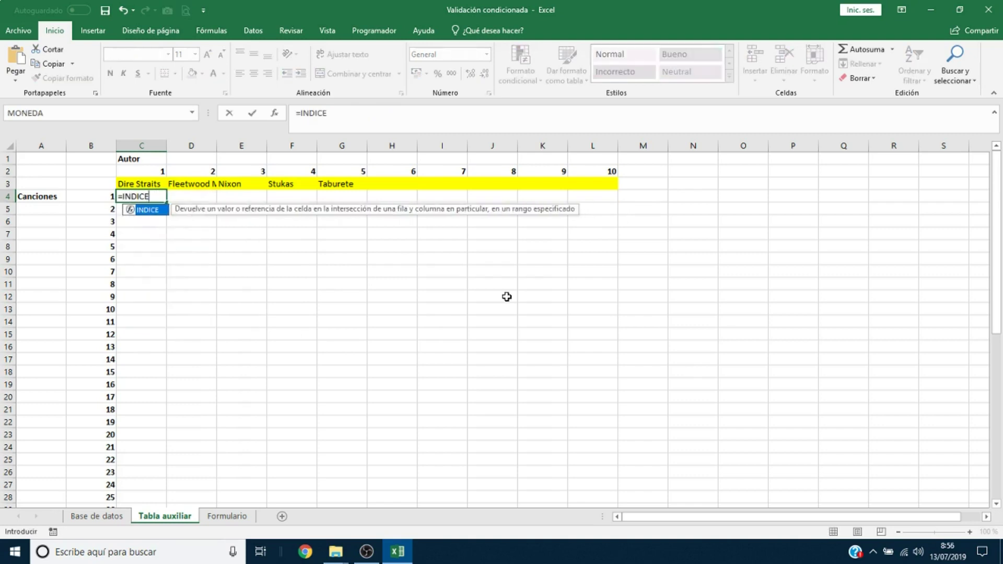
{"action": "type", "text": "(Título;"}
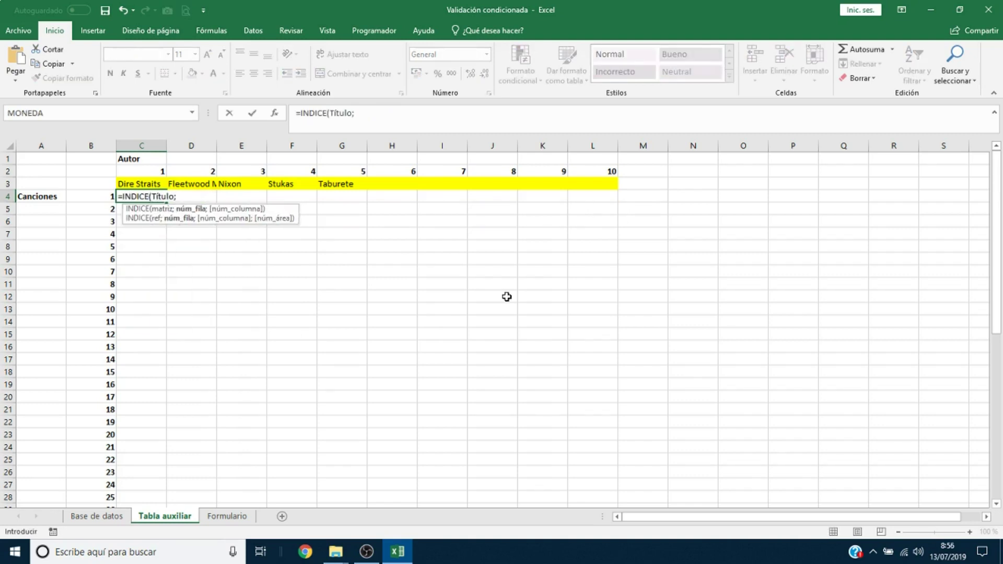
{"action": "type", "text": "COINCIDIR("}
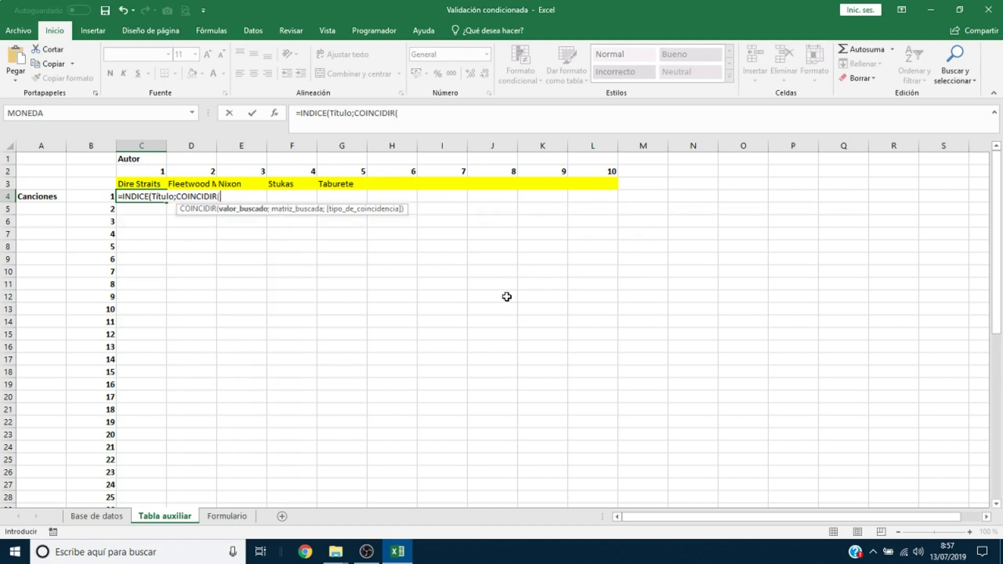
{"action": "key", "text": "Up"}
{"action": "key", "text": "Up"}
{"action": "key", "text": "F4"}
{"action": "key", "text": "F4"}
{"action": "type", "text": "&\""}
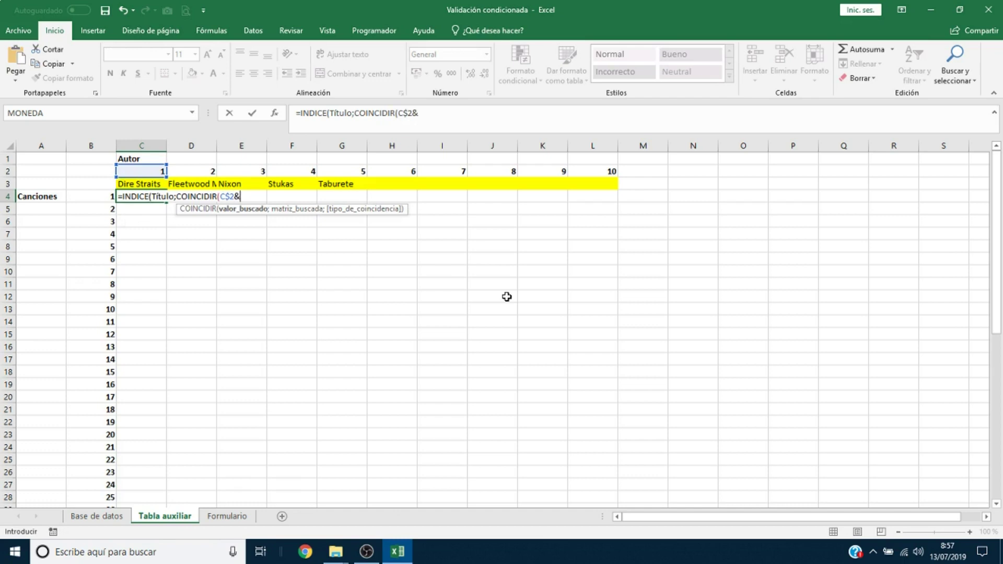
{"action": "type", "text": "\"&"}
{"action": "key", "text": "Left"}
{"action": "key", "text": "F4"}
{"action": "key", "text": "F4"}
{"action": "key", "text": "F4"}
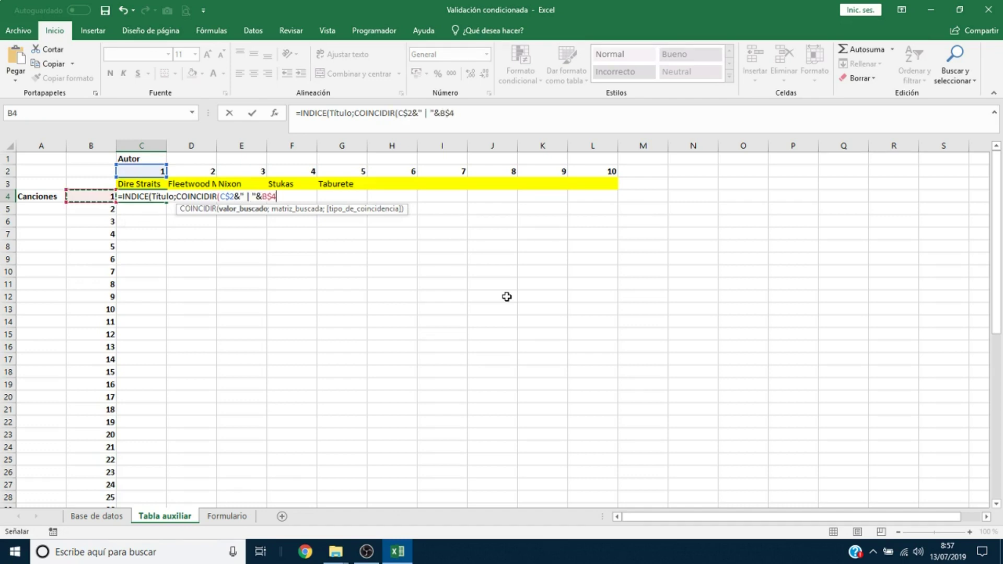
{"action": "type", "text": ";ID;0)"}
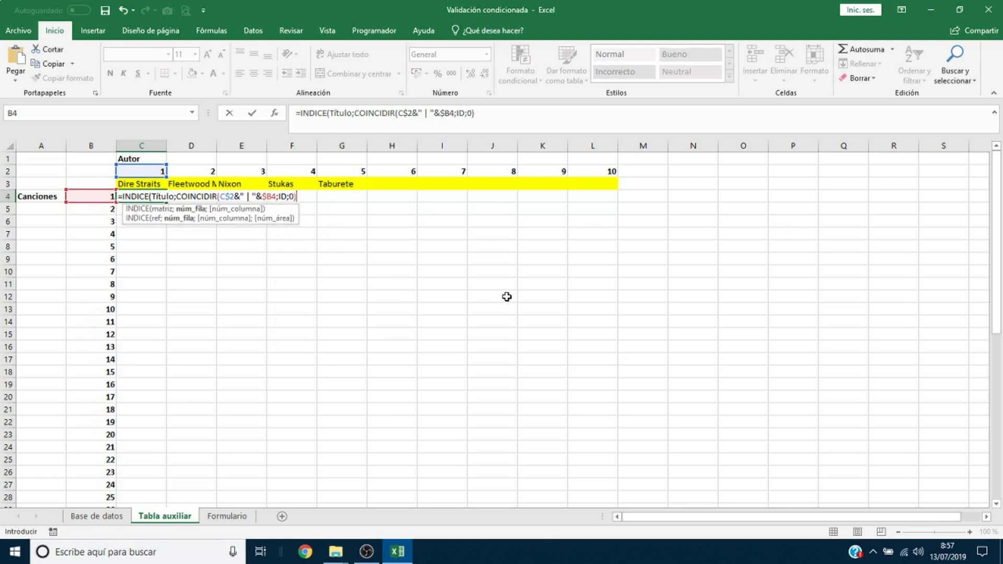
{"action": "type", "text": ")"}
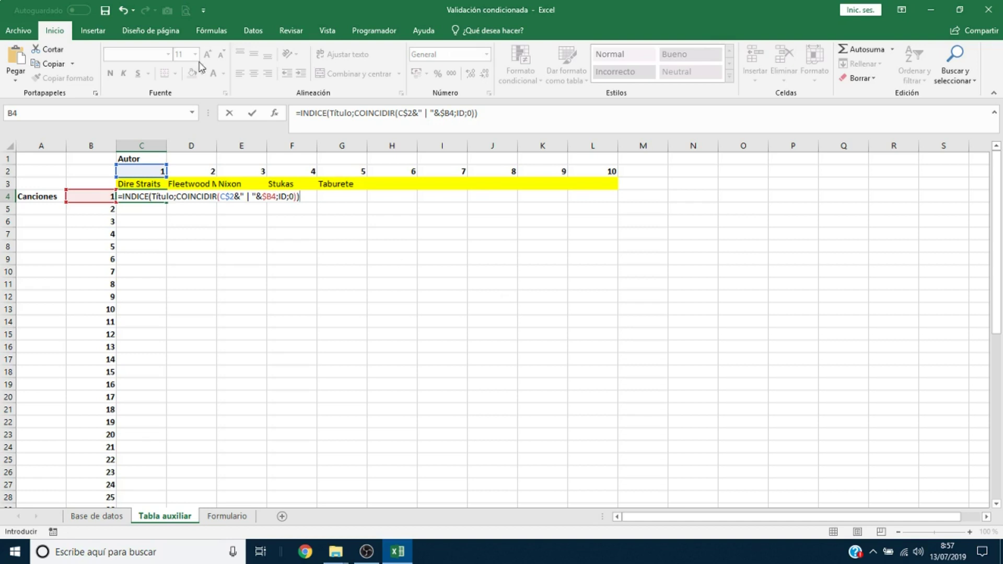
Wrap the C4 title formula in SI.ERROR with "" as the error value and enter it as an array formula
{"action": "left_click", "coordinate": [300, 113]}
{"action": "type", "text": "SI.ERROR("}
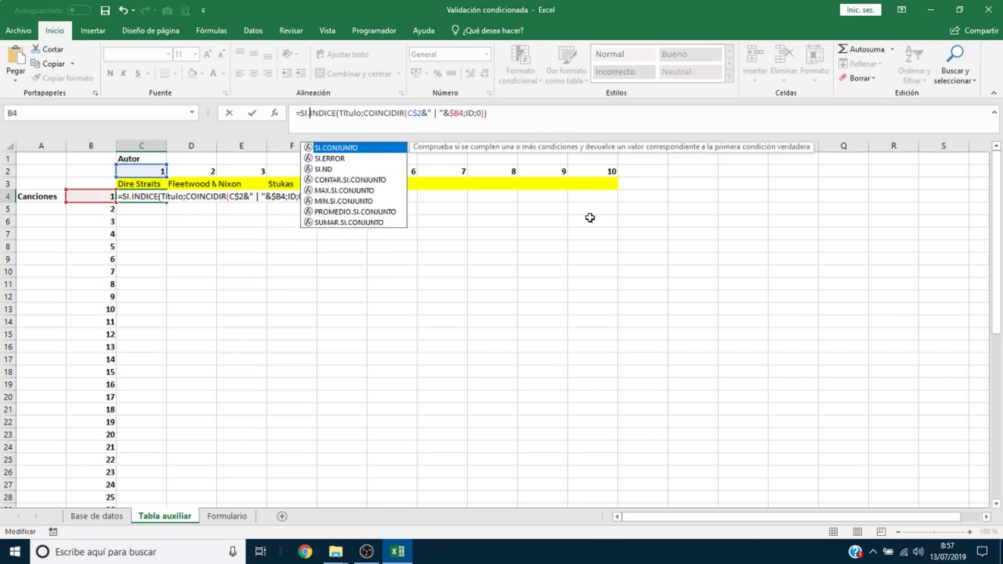
{"action": "key", "text": "Right"}
{"action": "key", "text": "Right"}
{"action": "key", "text": "Right"}
{"action": "key", "text": "Right"}
{"action": "key", "text": "Right"}
{"action": "key", "text": "Right"}
{"action": "key", "text": "Right"}
{"action": "key", "text": "Right"}
{"action": "key", "text": "Right"}
{"action": "key", "text": "Right"}
{"action": "key", "text": "Right"}
{"action": "key", "text": "Right"}
{"action": "key", "text": "Right"}
{"action": "key", "text": "Right"}
{"action": "key", "text": "Right"}
{"action": "key", "text": "Right"}
{"action": "key", "text": "Right"}
{"action": "key", "text": "Right"}
{"action": "key", "text": "Right"}
{"action": "key", "text": "Right"}
{"action": "key", "text": "Right"}
{"action": "key", "text": "Right"}
{"action": "key", "text": "Right"}
{"action": "key", "text": "Right"}
{"action": "key", "text": "Right"}
{"action": "key", "text": "Right"}
{"action": "key", "text": "Right"}
{"action": "key", "text": "Right"}
{"action": "key", "text": "Right"}
{"action": "key", "text": "Right"}
{"action": "key", "text": "Right"}
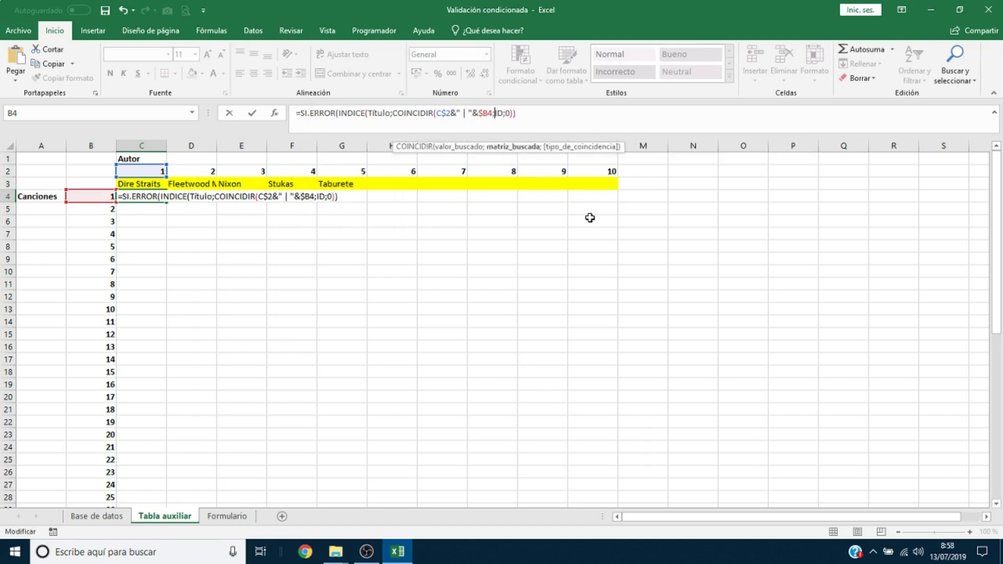
{"action": "type", "text": ";\"\")"}
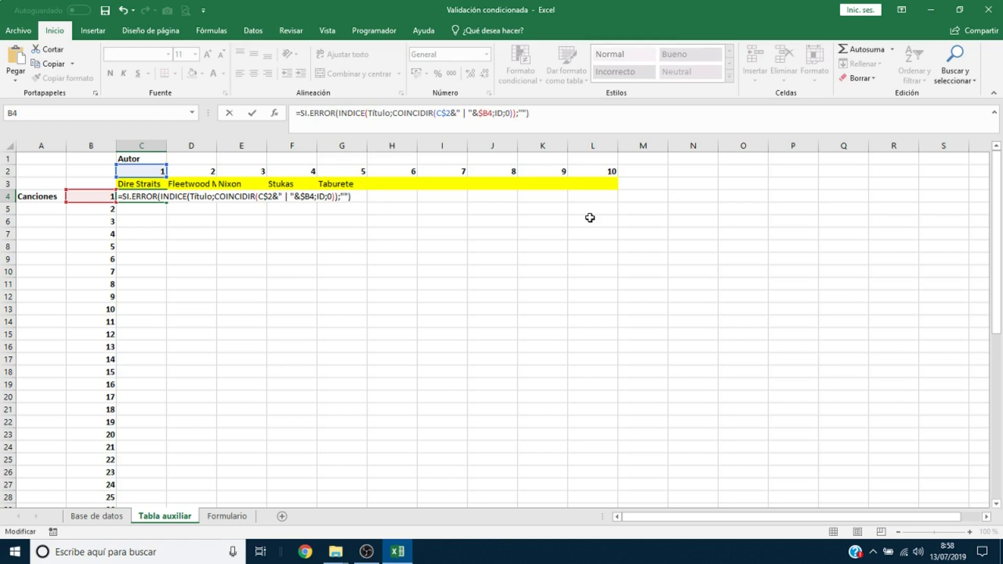
{"action": "key", "text": "ctrl+shift+Return"}
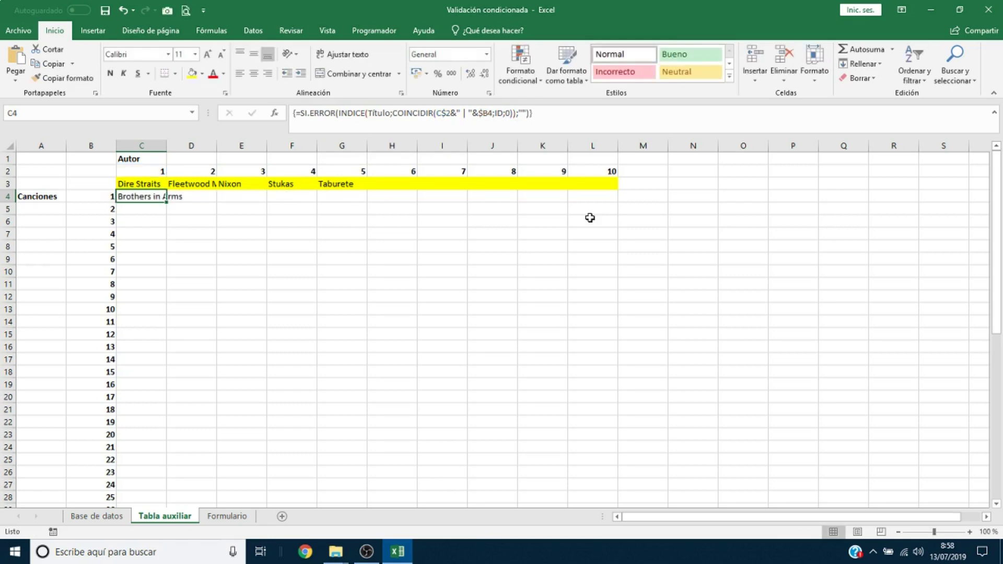
Fill C4 with yellow and copy its title formula down to row 53 and across to column L
{"action": "left_click", "coordinate": [192, 73]}
{"action": "double_click", "coordinate": [166, 202]}
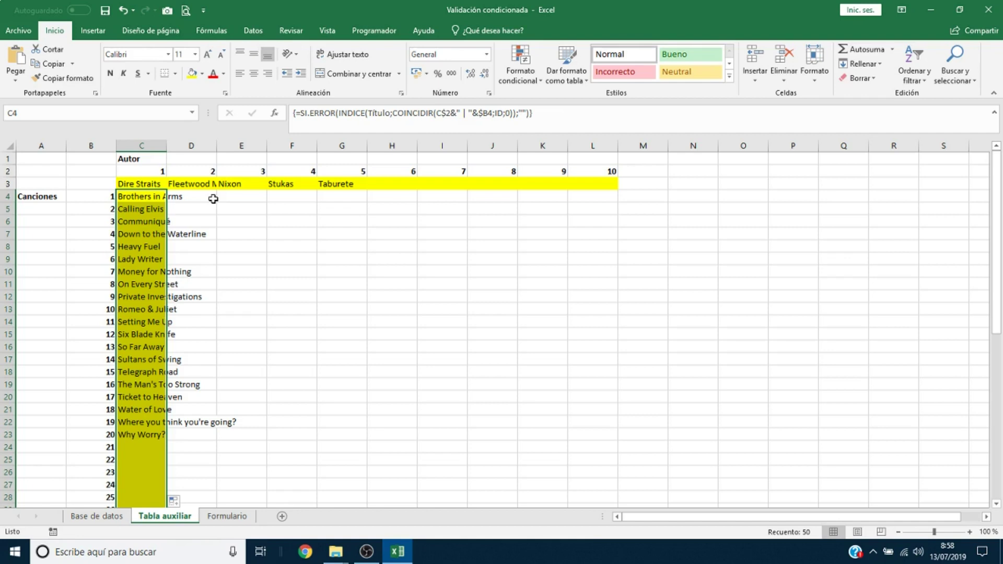
{"action": "key", "text": "ctrl+c"}
{"action": "left_click_drag", "start_coordinate": [214, 199], "coordinate": [493, 197]}
{"action": "key", "text": "shift+Right"}
{"action": "key", "text": "shift+Right"}
{"action": "key", "text": "Return"}
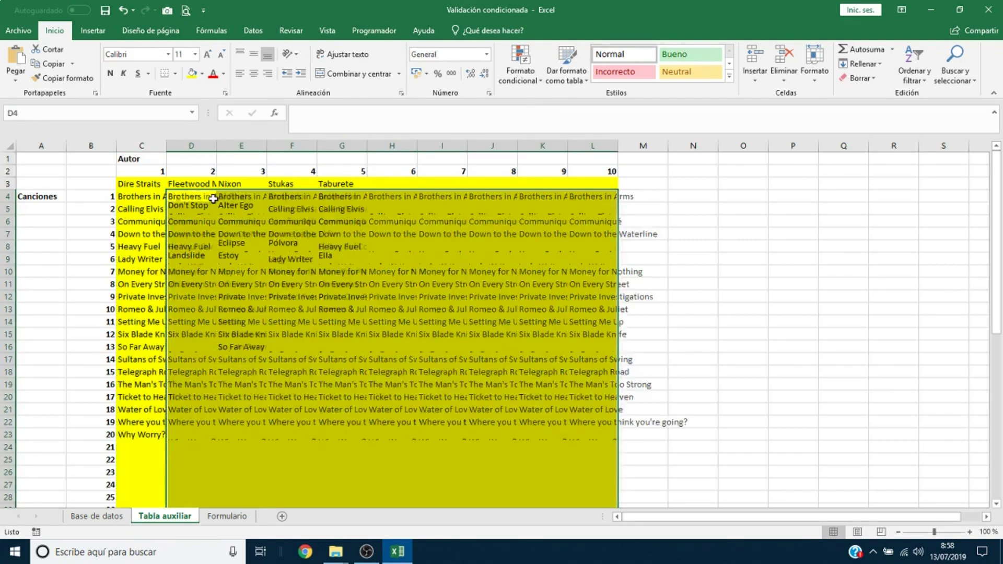
Name the author row C3:L3 ListaAutores
{"action": "key", "text": "Left"}
{"action": "key", "text": "Up"}
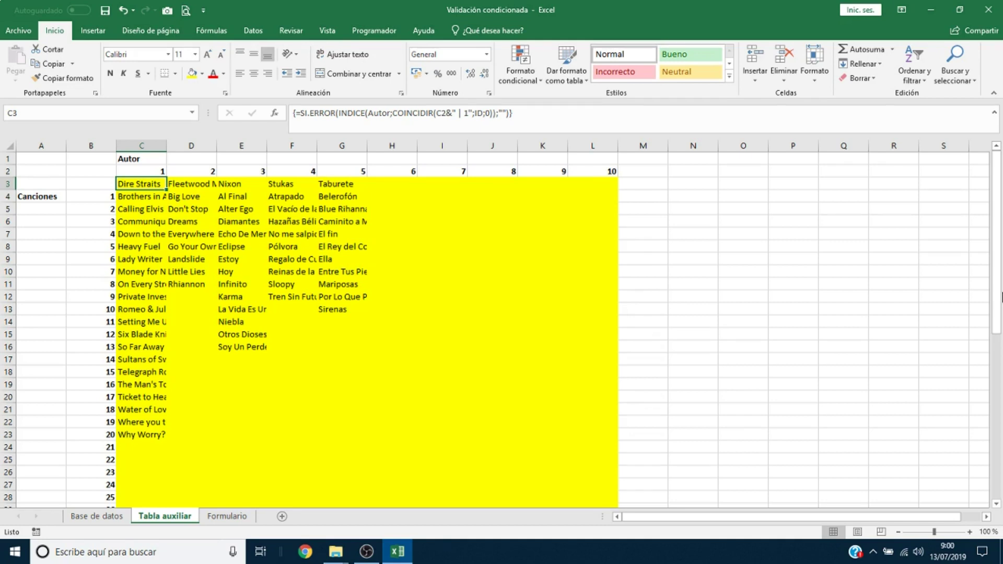
{"action": "left_click", "coordinate": [591, 185], "text": "shift"}
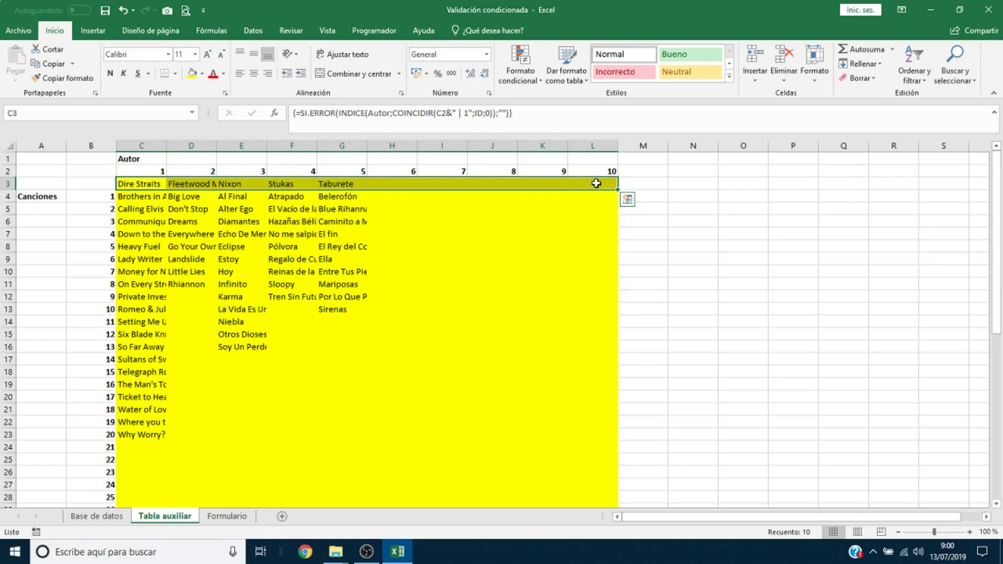
{"action": "left_click", "coordinate": [147, 112]}
{"action": "type", "text": "ListaAutores"}
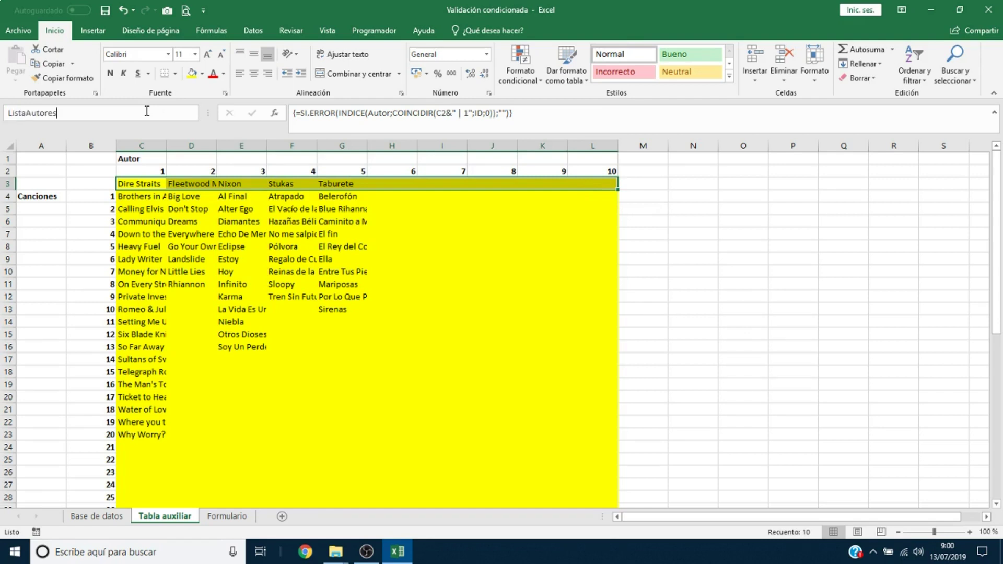
{"action": "key", "text": "Return"}
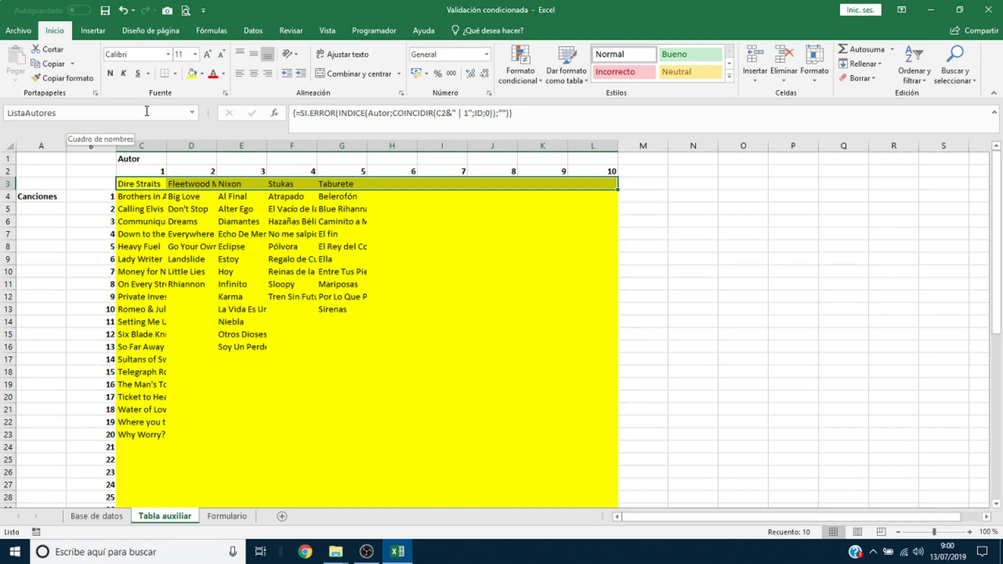
Create named ranges from C3:L53 using only the top row as names, and review them in the name manager
{"action": "key", "text": "ctrl+shift+Down"}
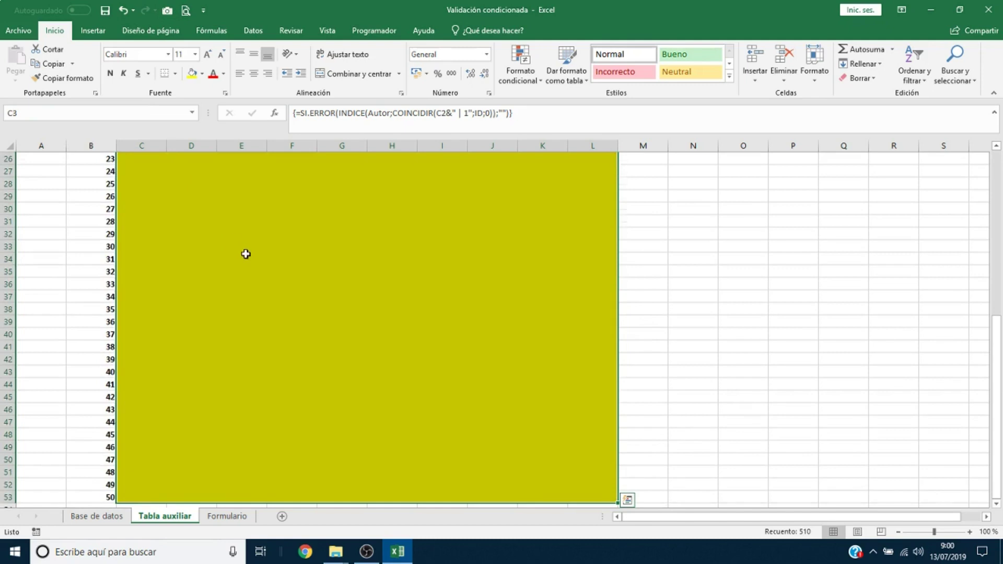
{"action": "scroll", "coordinate": [244, 253], "scroll_direction": "up", "scroll_amount": 9}
{"action": "left_click", "coordinate": [211, 30]}
{"action": "left_click", "coordinate": [499, 77]}
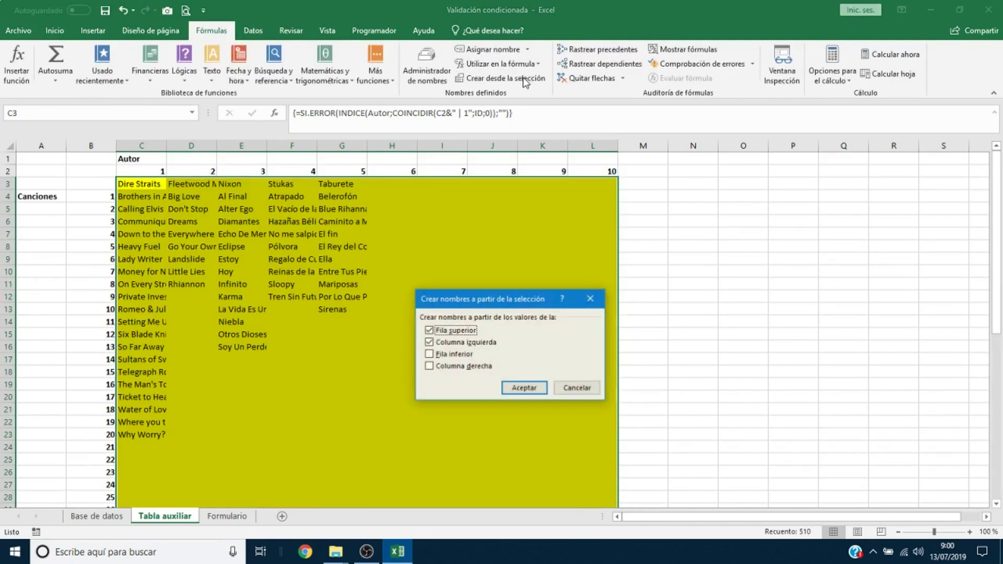
{"action": "left_click", "coordinate": [518, 387]}
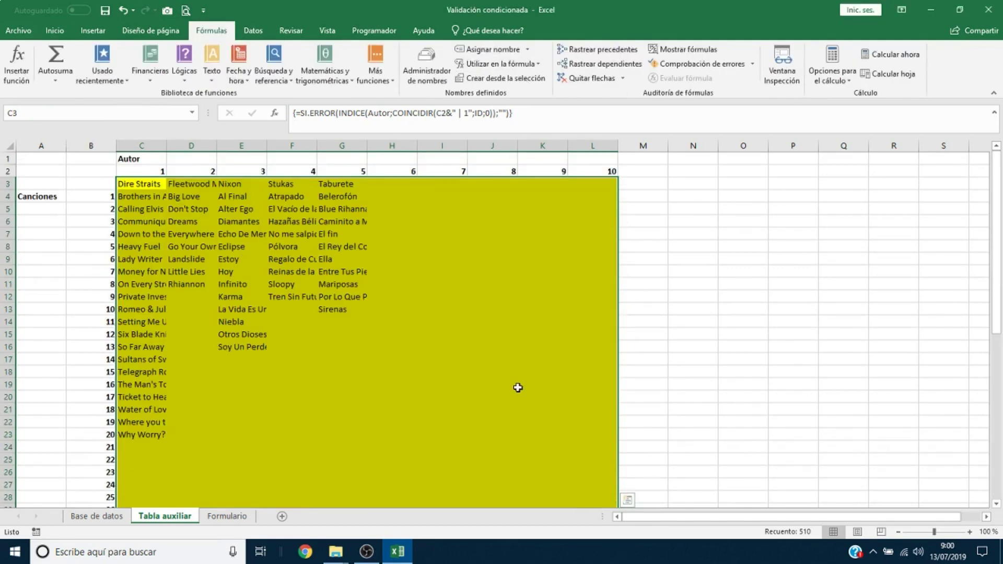
{"action": "left_click", "coordinate": [119, 181]}
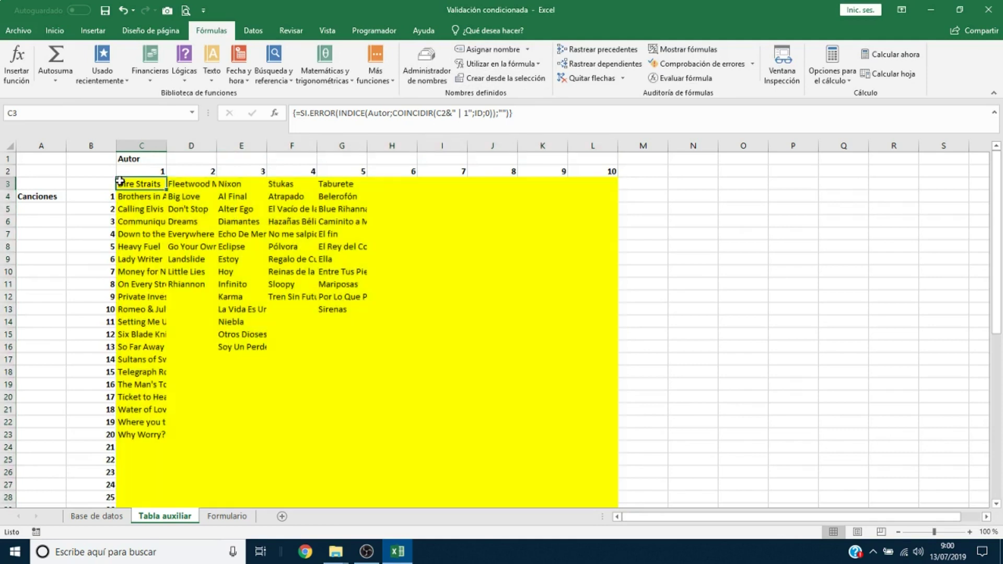
{"action": "left_click", "coordinate": [428, 73]}
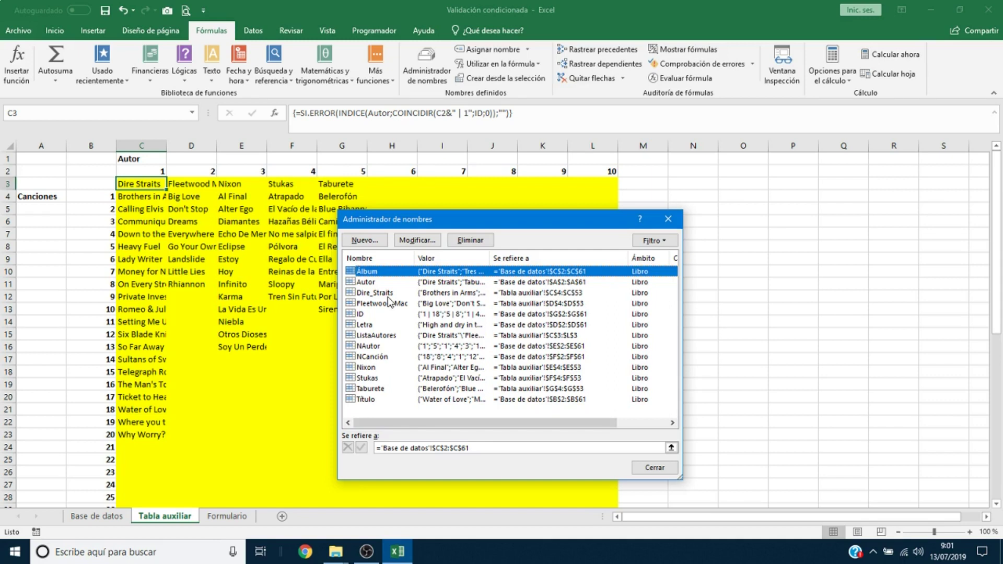
{"action": "left_click", "coordinate": [655, 467]}
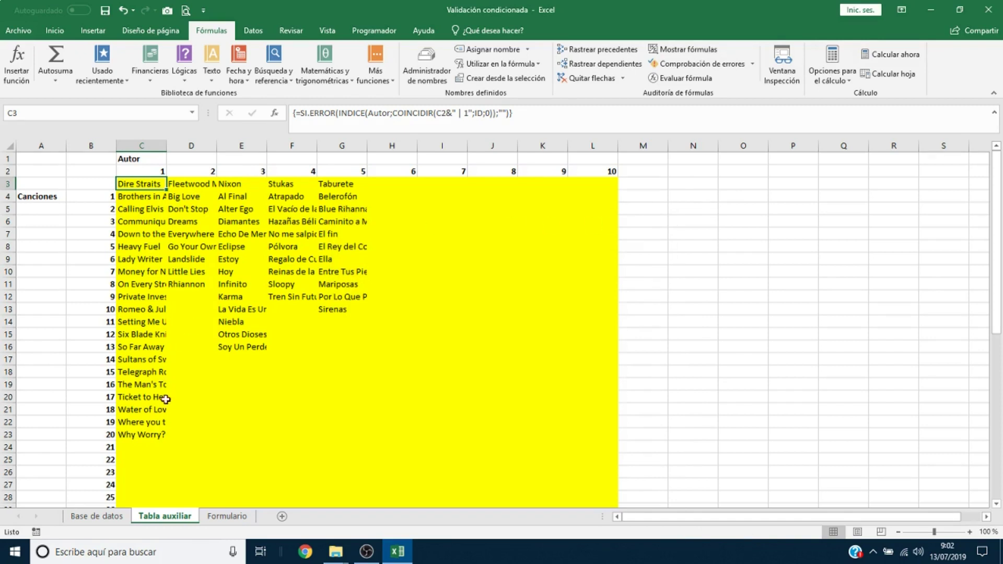
On the Formulario sheet, add list data validation to the Autor cell C2 with the source =ListaAutores
{"action": "left_click", "coordinate": [227, 517]}
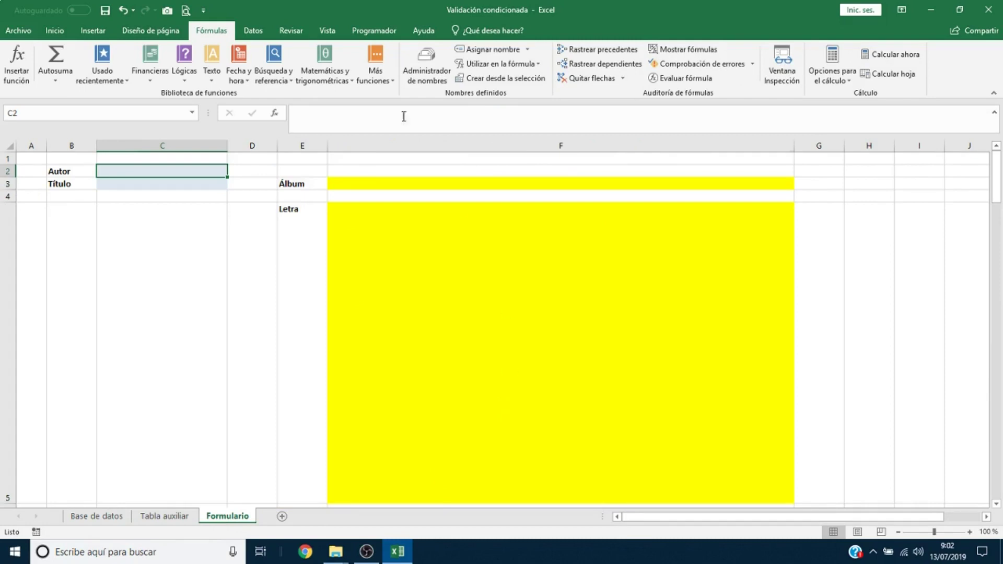
{"action": "left_click", "coordinate": [260, 33]}
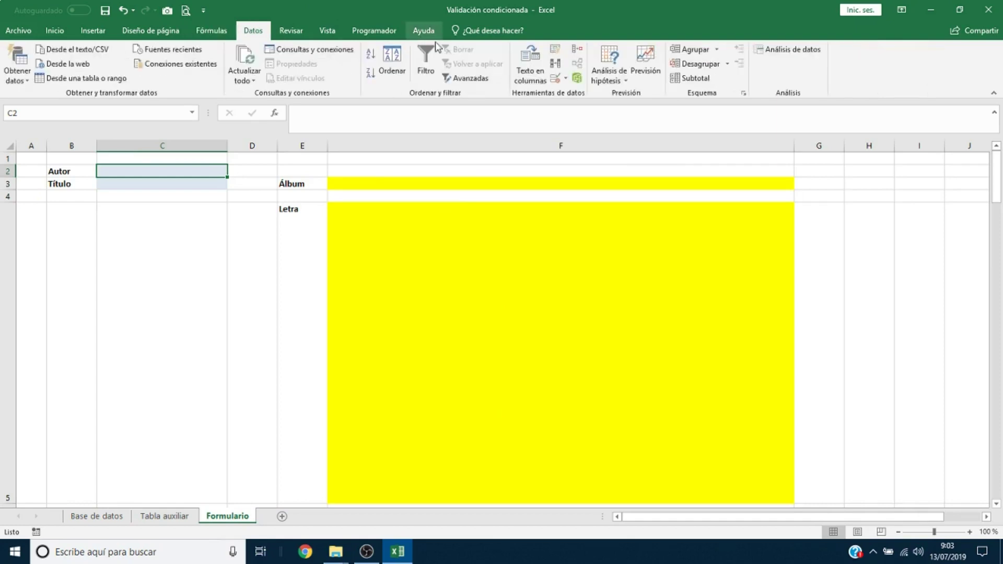
{"action": "left_click", "coordinate": [566, 80]}
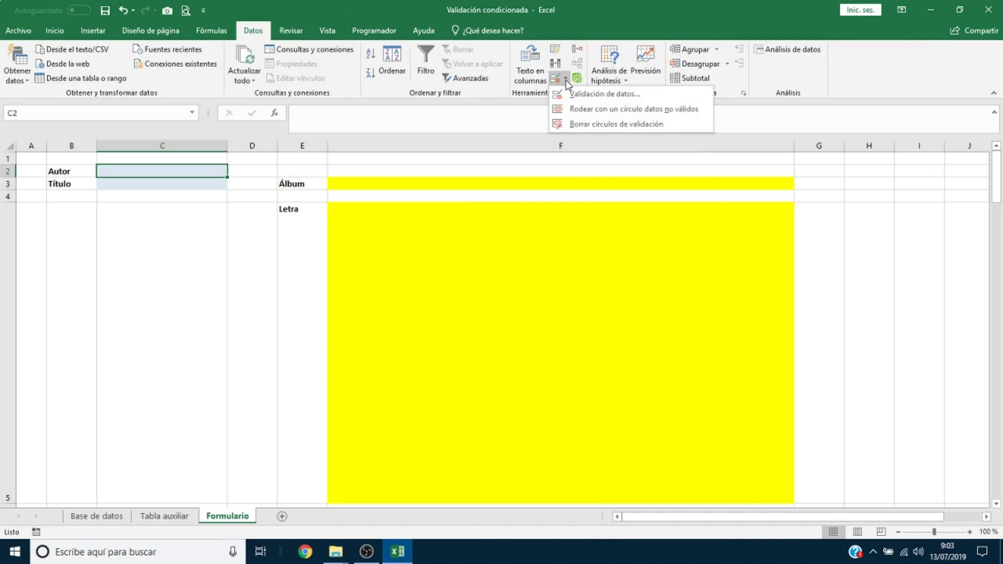
{"action": "left_click", "coordinate": [572, 95]}
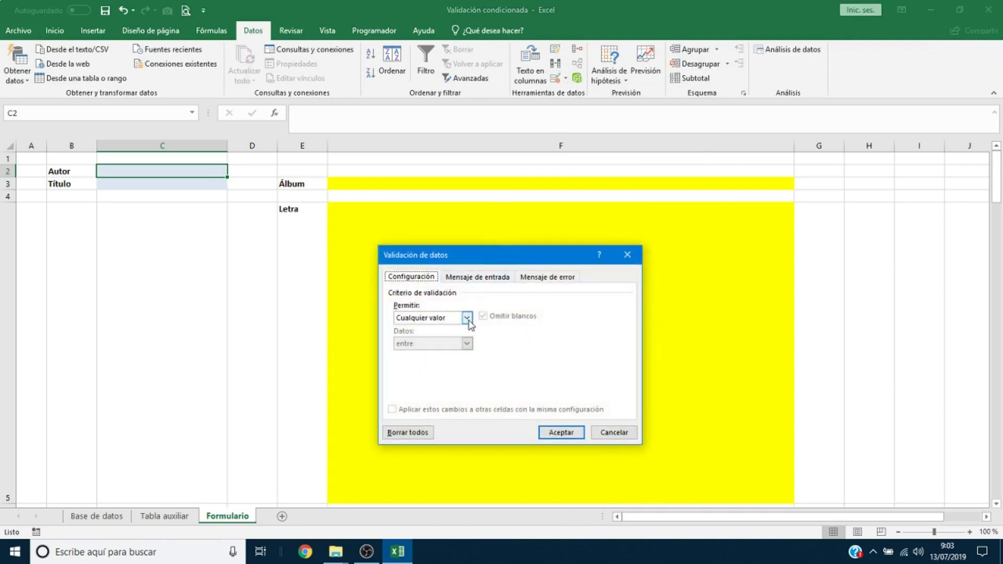
{"action": "left_click", "coordinate": [467, 317]}
{"action": "left_click", "coordinate": [437, 352]}
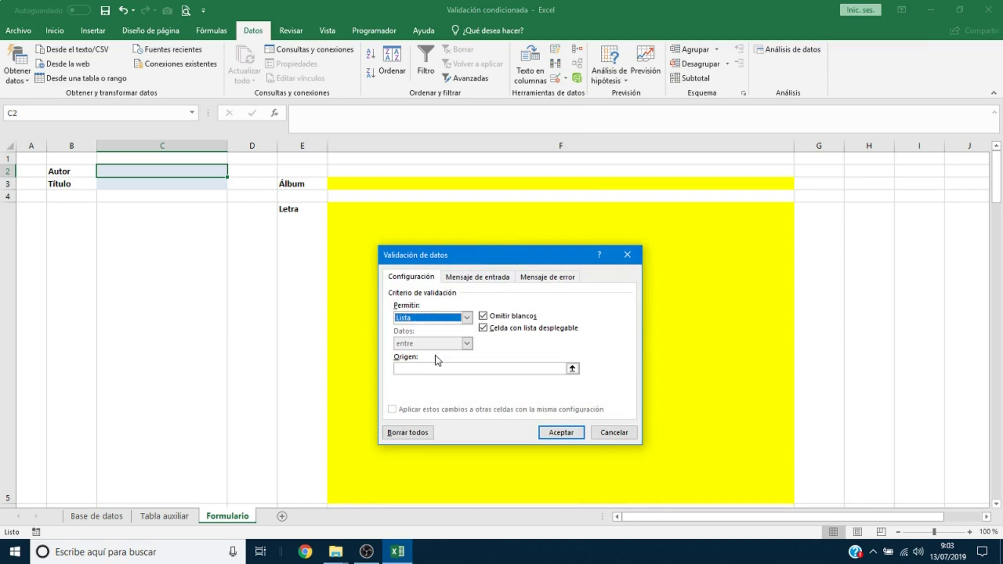
{"action": "left_click", "coordinate": [440, 369]}
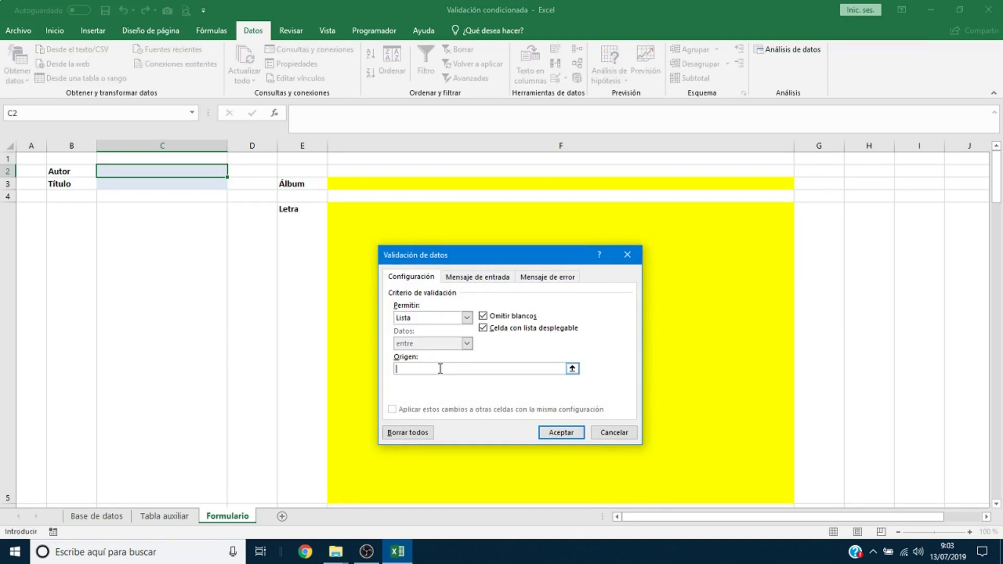
{"action": "type", "text": "=ListaAutores"}
{"action": "left_click", "coordinate": [574, 433]}
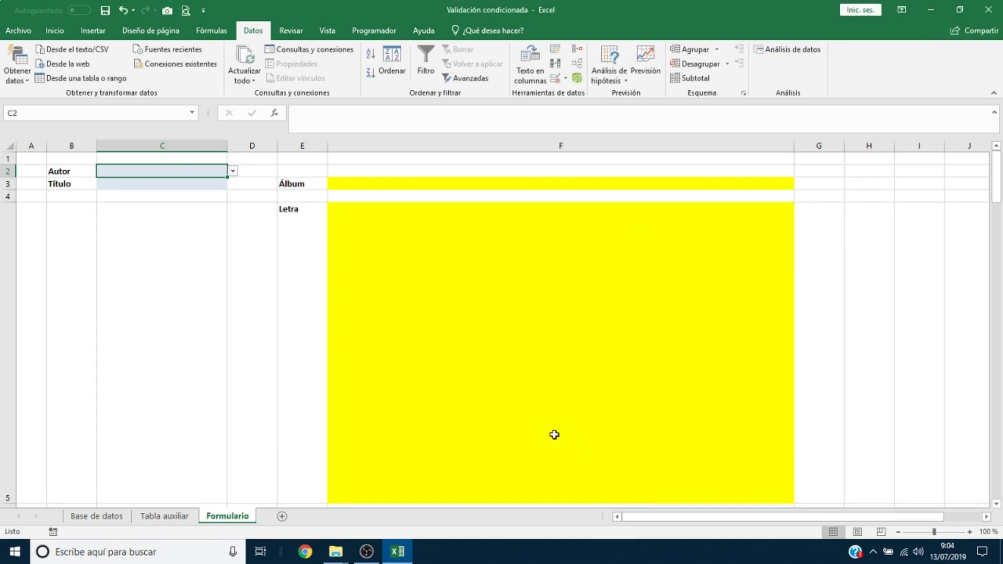
Test the Autor drop-down in C2 by choosing Taburete from the list, and clear the cell again
{"action": "left_click", "coordinate": [233, 171]}
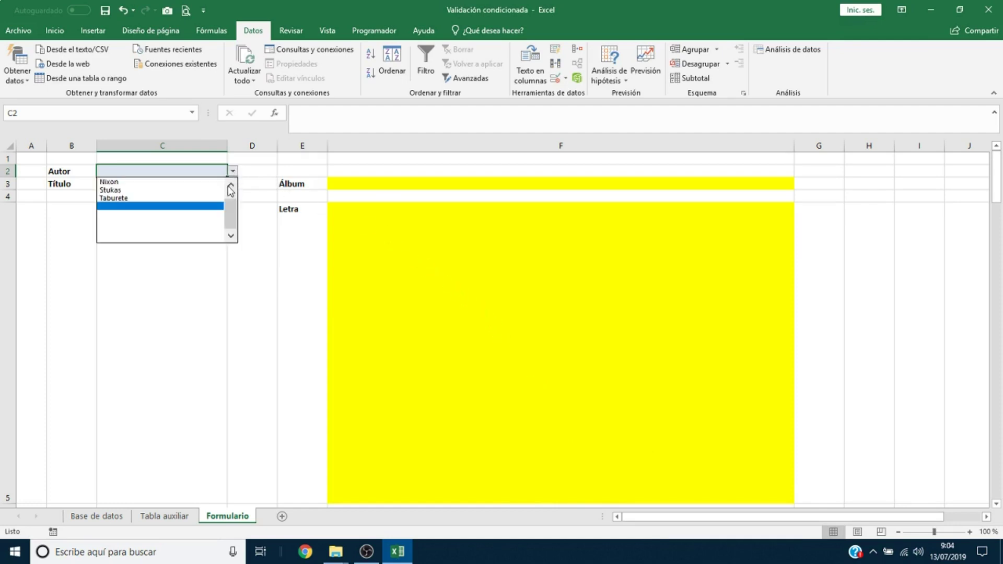
{"action": "left_click", "coordinate": [231, 186]}
{"action": "left_click", "coordinate": [231, 186]}
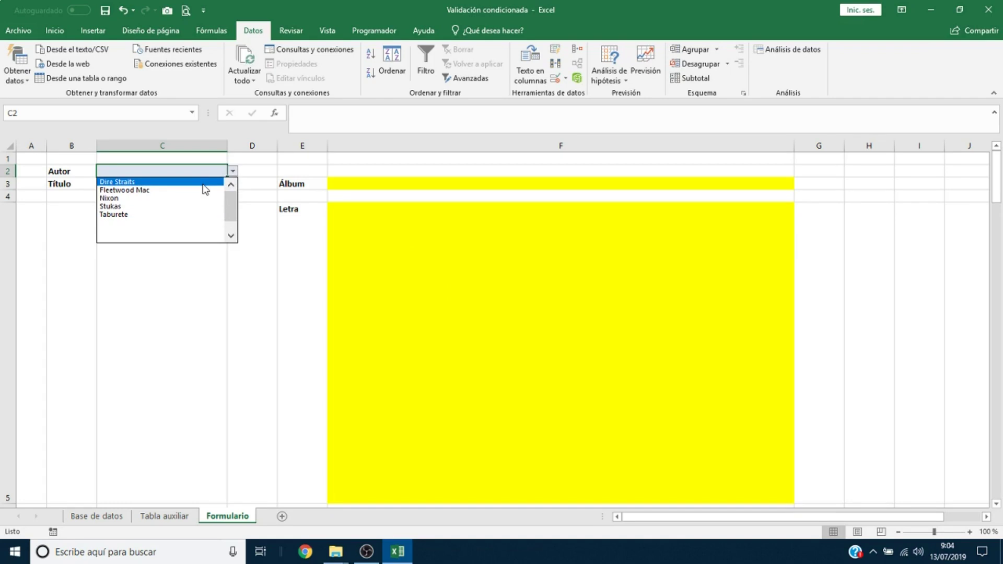
{"action": "left_click", "coordinate": [188, 215]}
{"action": "key", "text": "Delete"}
Set up list data validation for the Título cell C3 with the source =INDIRECTO($C$2)
{"action": "left_click", "coordinate": [214, 186]}
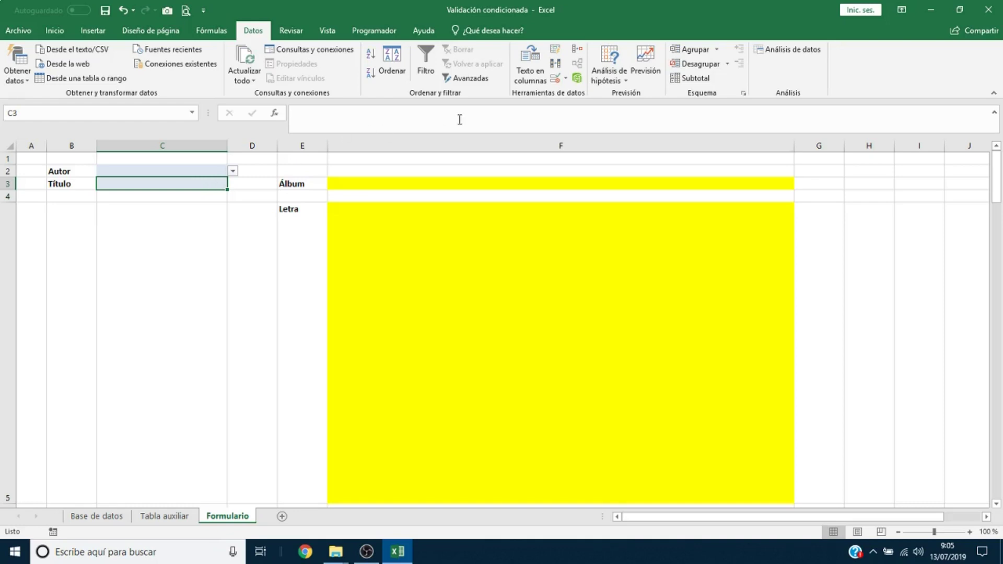
{"action": "left_click", "coordinate": [567, 80]}
{"action": "left_click", "coordinate": [600, 94]}
{"action": "left_click", "coordinate": [453, 317]}
{"action": "left_click", "coordinate": [443, 360]}
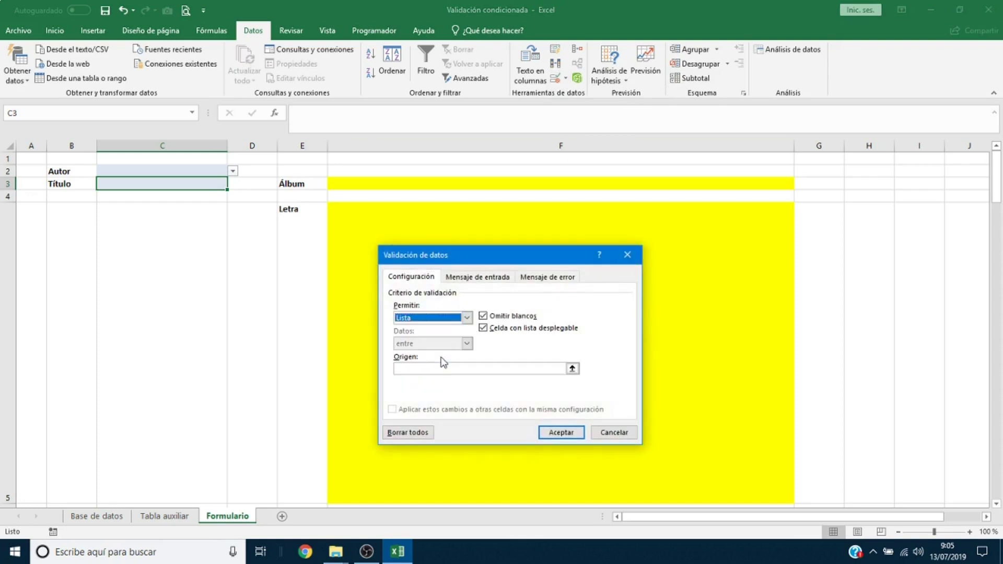
{"action": "left_click", "coordinate": [443, 368]}
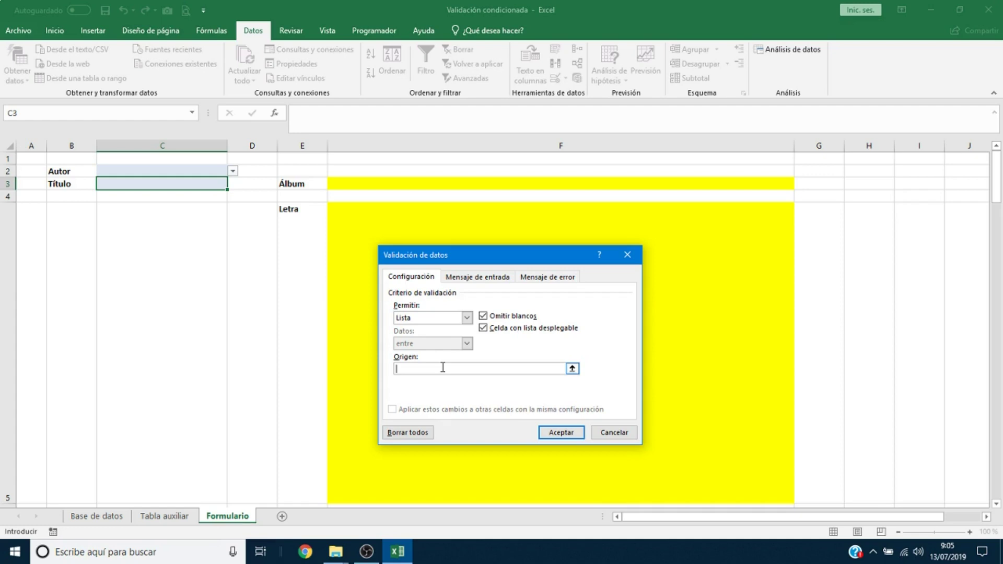
{"action": "type", "text": "=INDIRECTO("}
{"action": "left_click", "coordinate": [218, 171]}
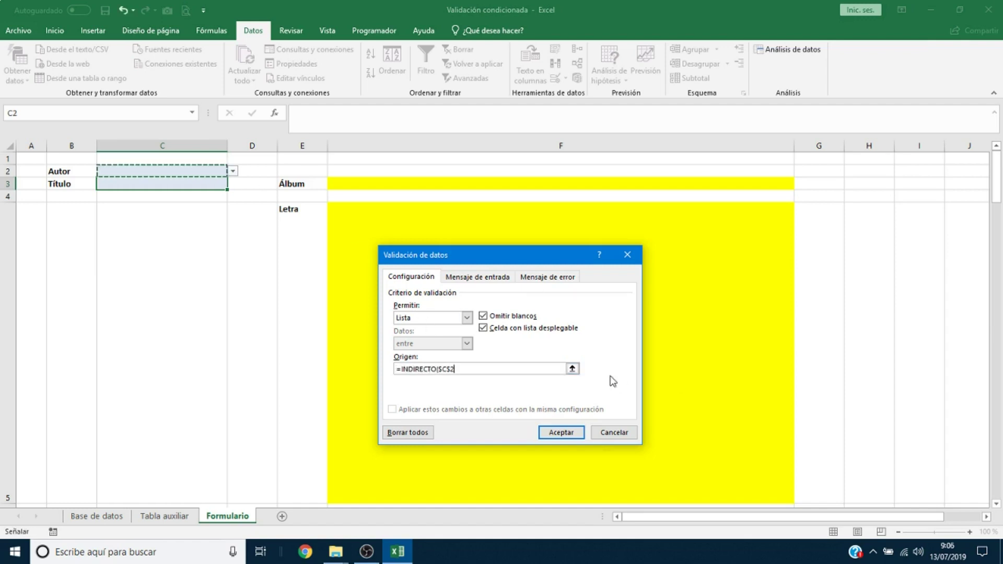
{"action": "type", "text": ")"}
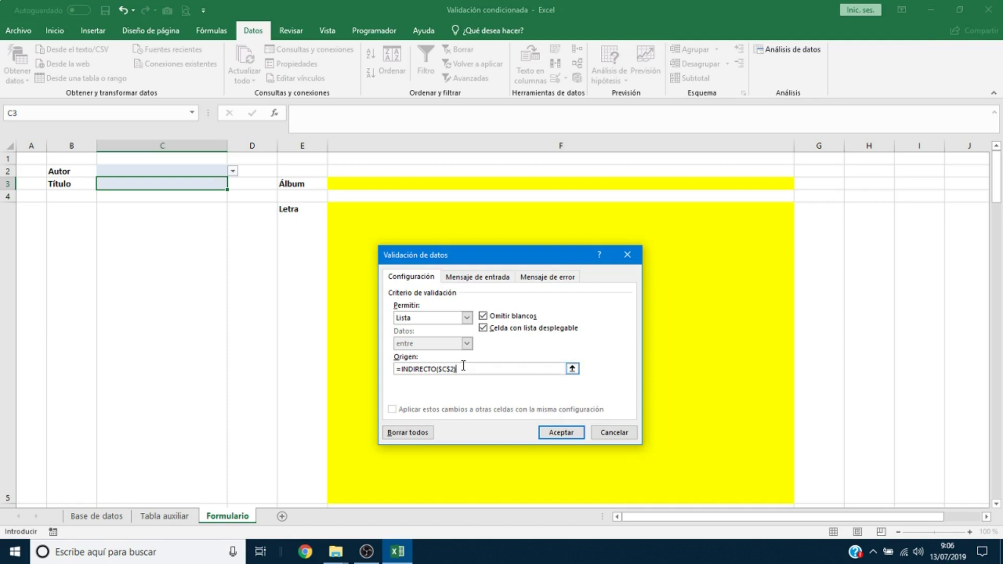
Extend the validation source to =INDIRECTO(SUSTITUIR($C$2;" ";"_")) so spaces become underscores, and apply it despite the empty author cell
{"action": "left_click", "coordinate": [438, 369]}
{"action": "type", "text": "SUSTITUIR("}
{"action": "type", "text": "\" \";\"_\"))"}
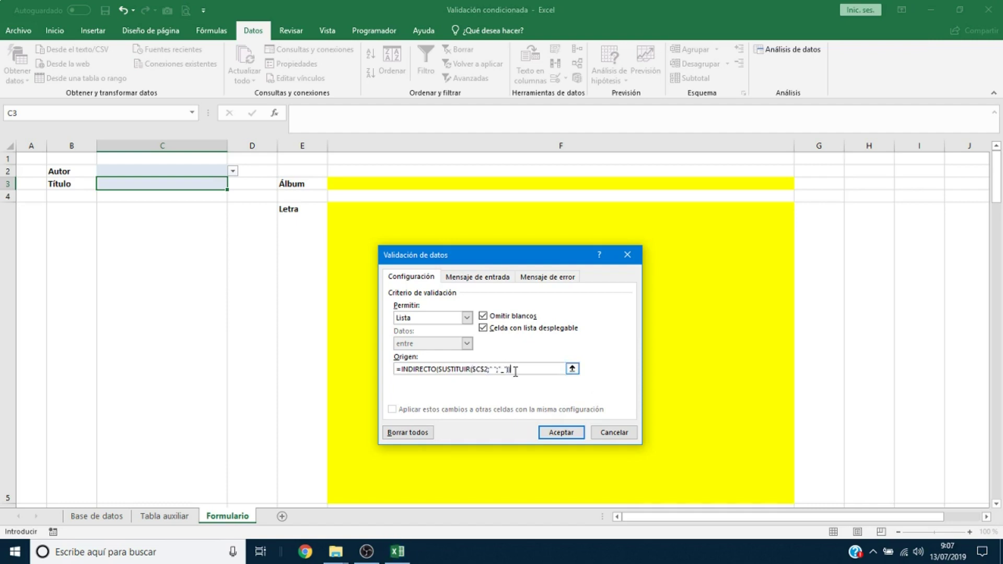
{"action": "left_click", "coordinate": [562, 433]}
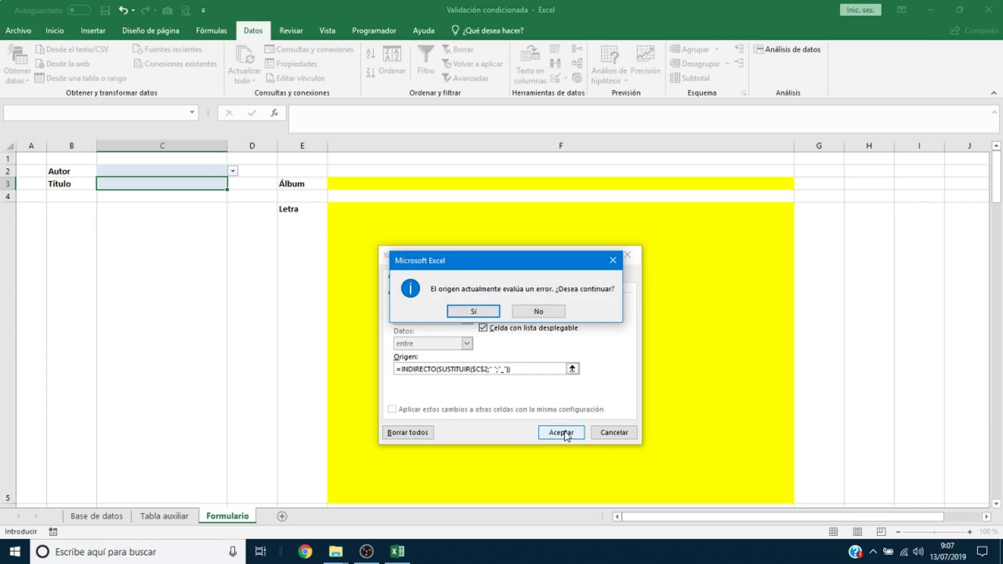
{"action": "left_click", "coordinate": [497, 313]}
Test the form with the author Dire Straits, choosing the title Down to the Waterline and after it On Every Street
{"action": "left_click", "coordinate": [234, 172]}
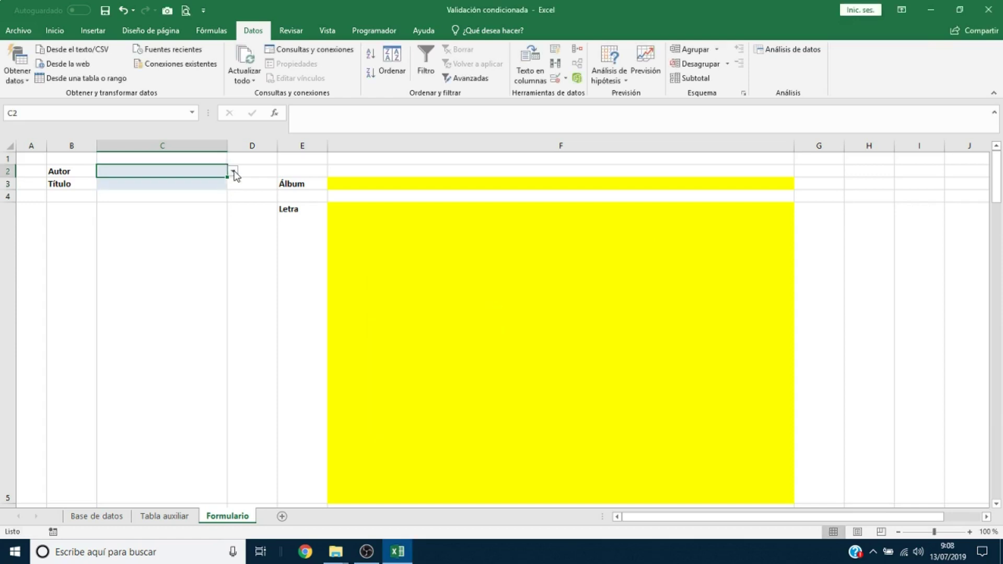
{"action": "left_click", "coordinate": [234, 171]}
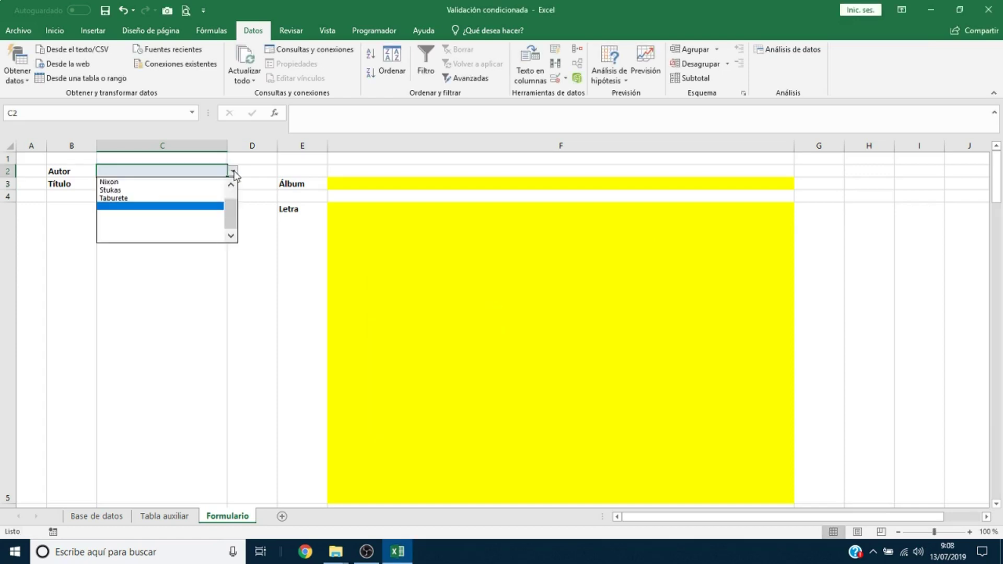
{"action": "left_click", "coordinate": [231, 186]}
{"action": "left_click", "coordinate": [167, 182]}
{"action": "left_click", "coordinate": [190, 184]}
{"action": "left_click", "coordinate": [233, 184]}
{"action": "left_click", "coordinate": [231, 197]}
{"action": "left_click", "coordinate": [232, 197]}
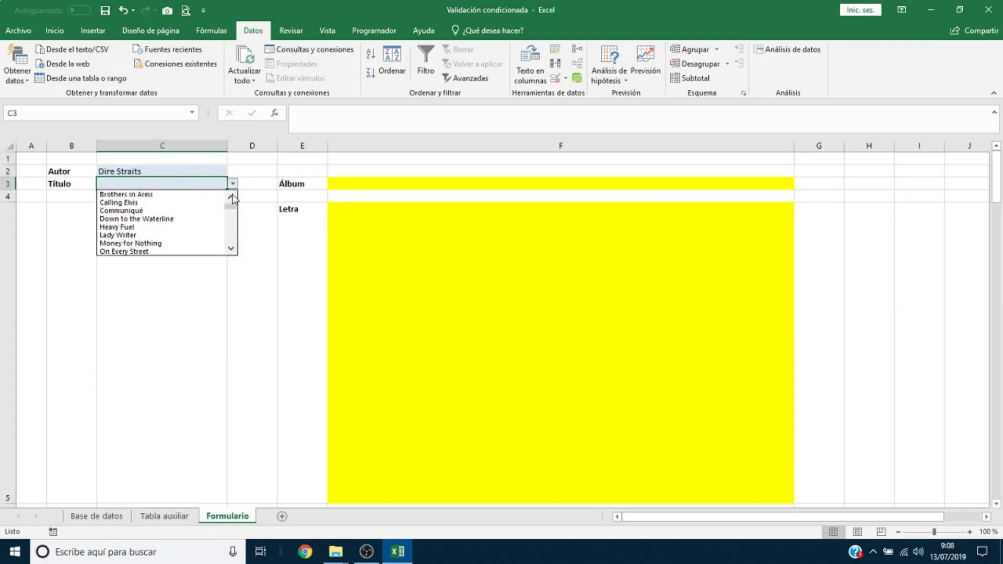
{"action": "left_click", "coordinate": [184, 219]}
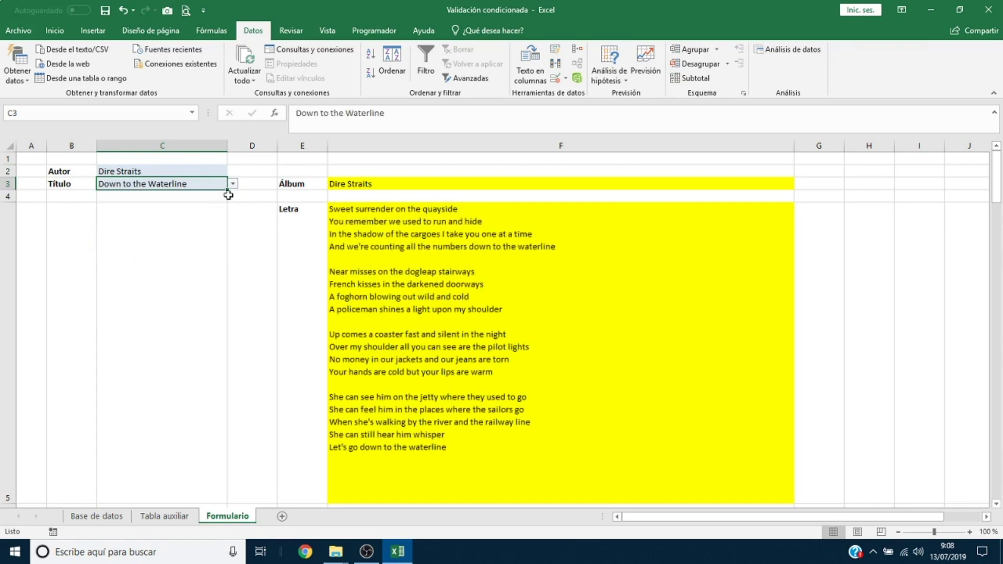
{"action": "left_click", "coordinate": [233, 184]}
{"action": "left_click", "coordinate": [185, 227]}
Change the author to Fleetwood Mac and choose the title Dreams from its dependent list
{"action": "left_click", "coordinate": [188, 172]}
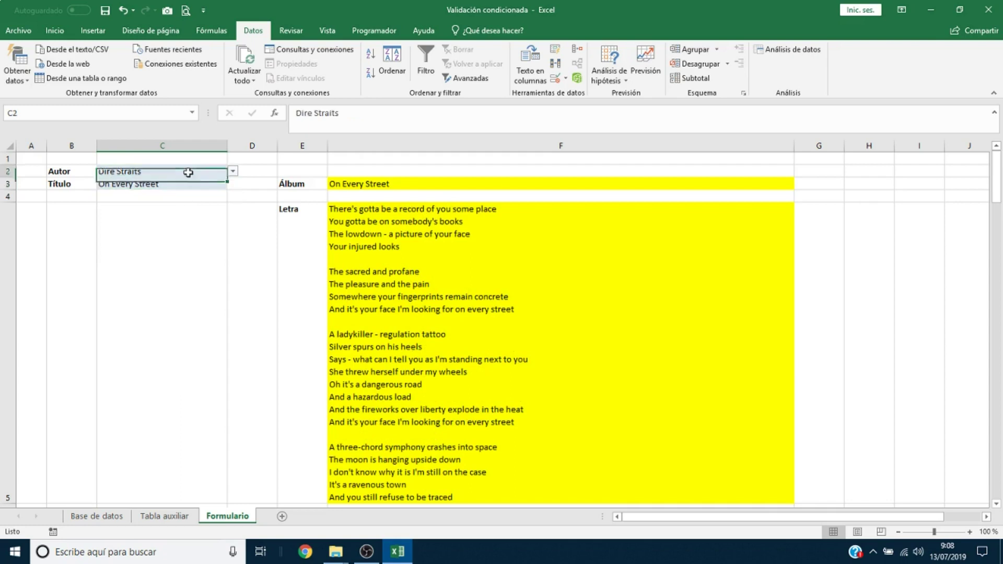
{"action": "left_click", "coordinate": [233, 173]}
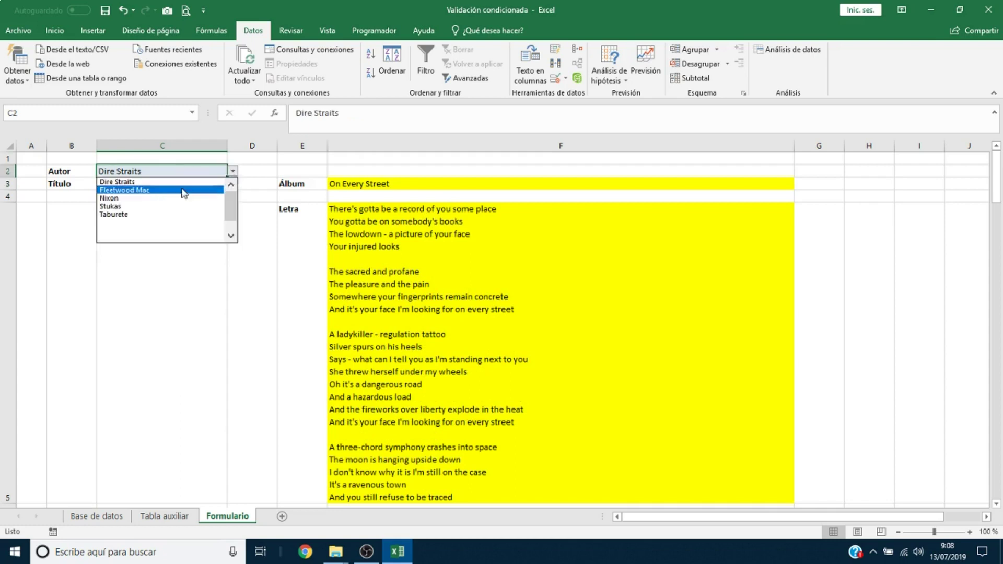
{"action": "left_click", "coordinate": [154, 191]}
{"action": "left_click", "coordinate": [160, 185]}
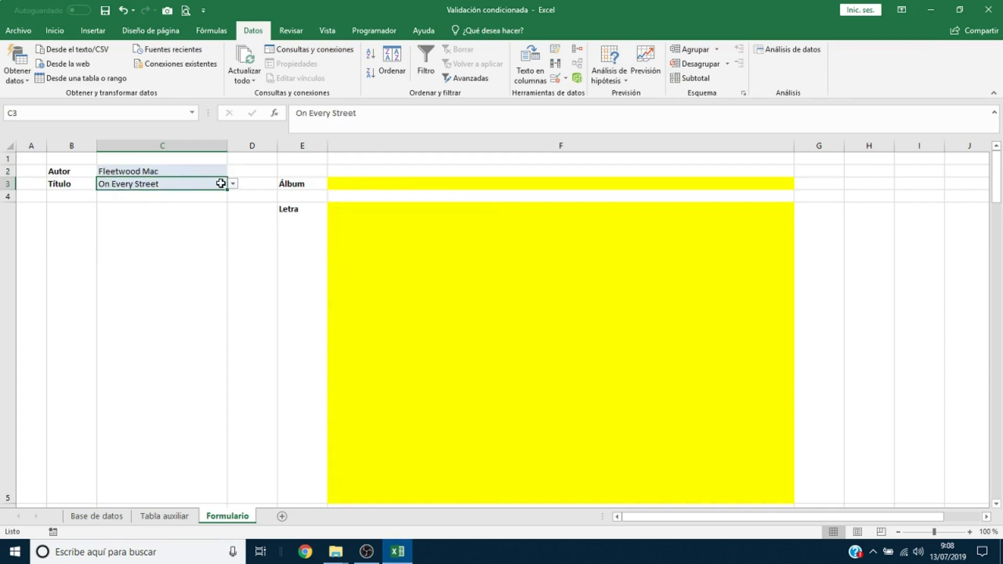
{"action": "left_click", "coordinate": [233, 184]}
{"action": "left_click", "coordinate": [116, 210]}
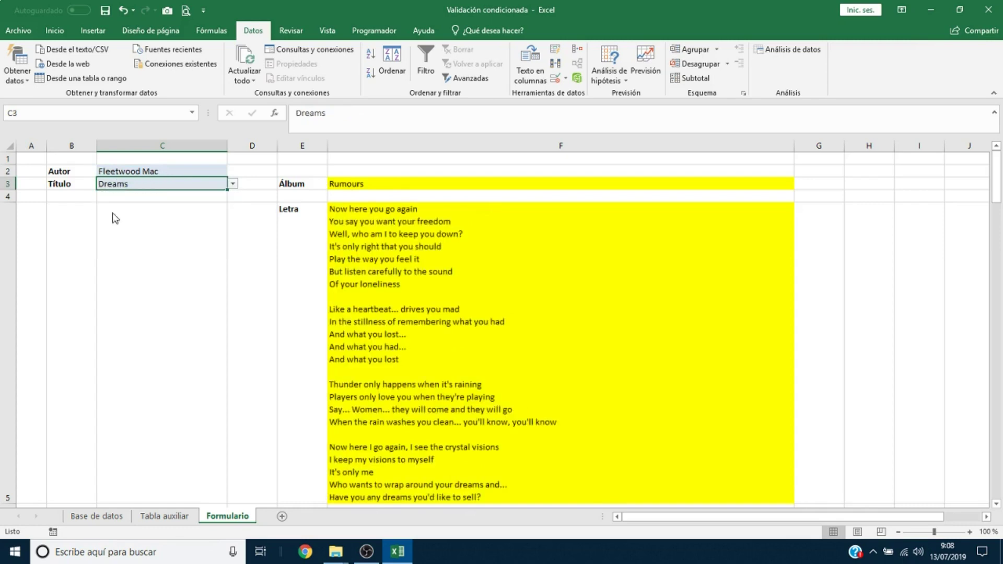
Change the author to Nixon and choose the title Estoy from its dependent list
{"action": "left_click", "coordinate": [214, 171]}
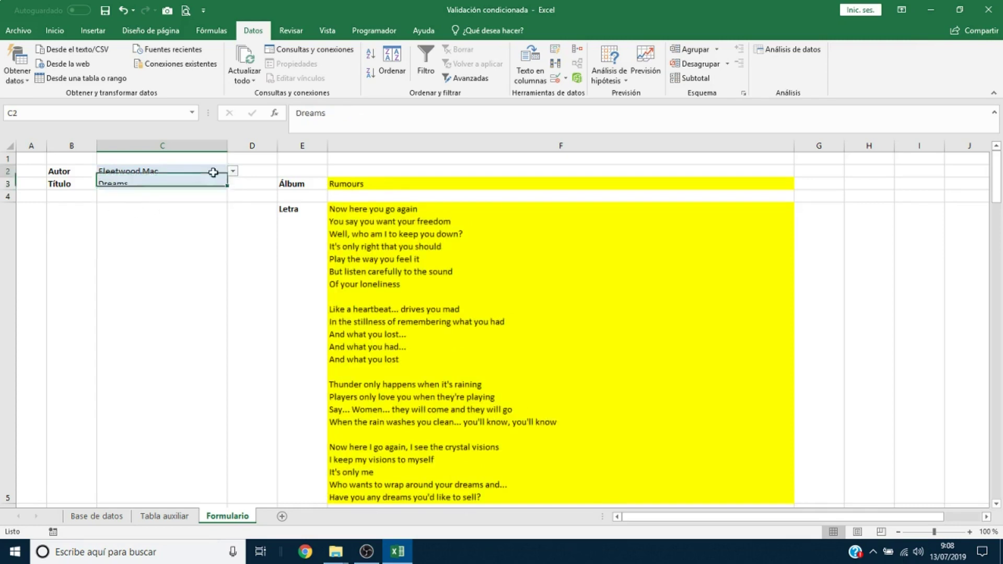
{"action": "left_click", "coordinate": [233, 171]}
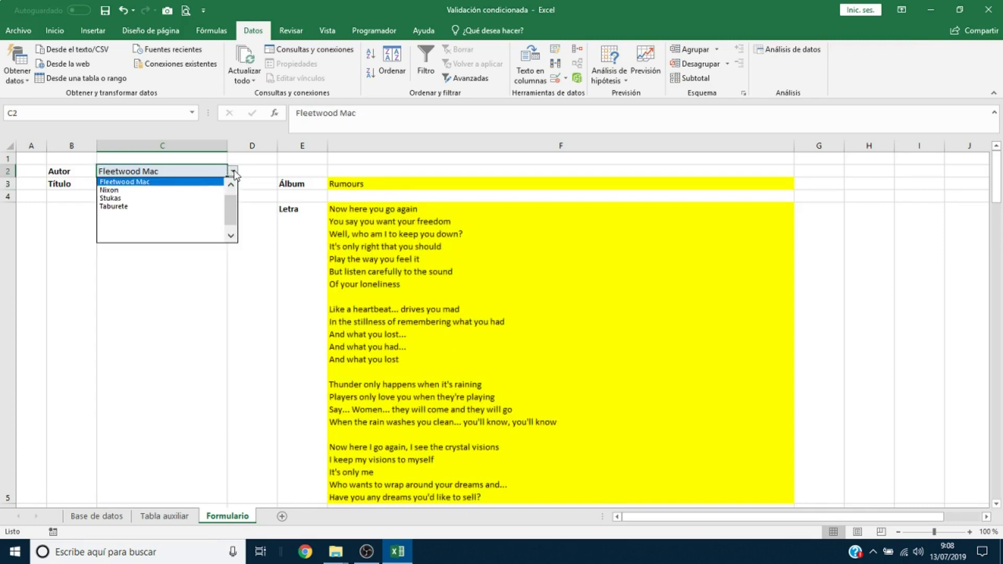
{"action": "left_click", "coordinate": [123, 190]}
{"action": "left_click", "coordinate": [126, 186]}
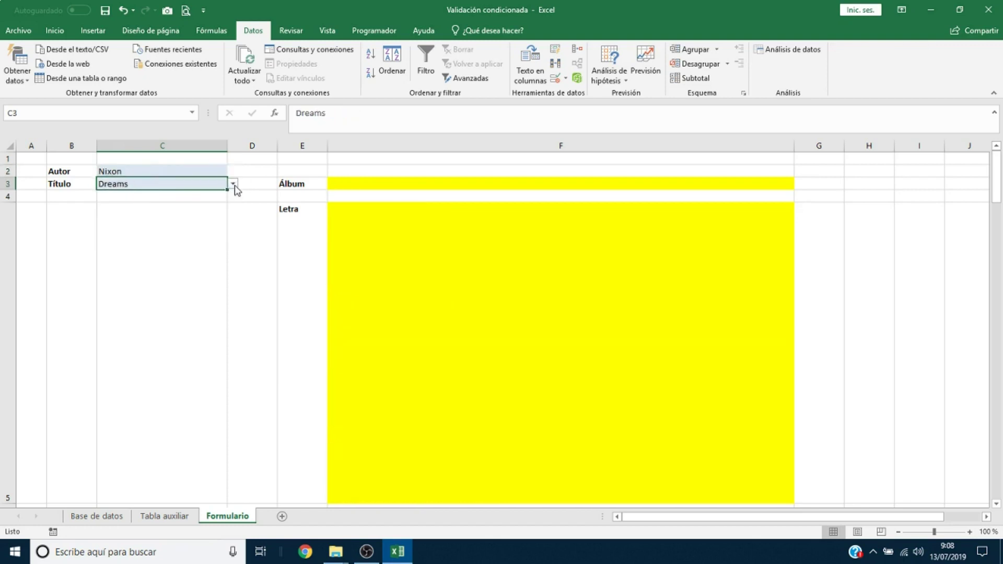
{"action": "left_click", "coordinate": [233, 184]}
{"action": "left_click", "coordinate": [134, 236]}
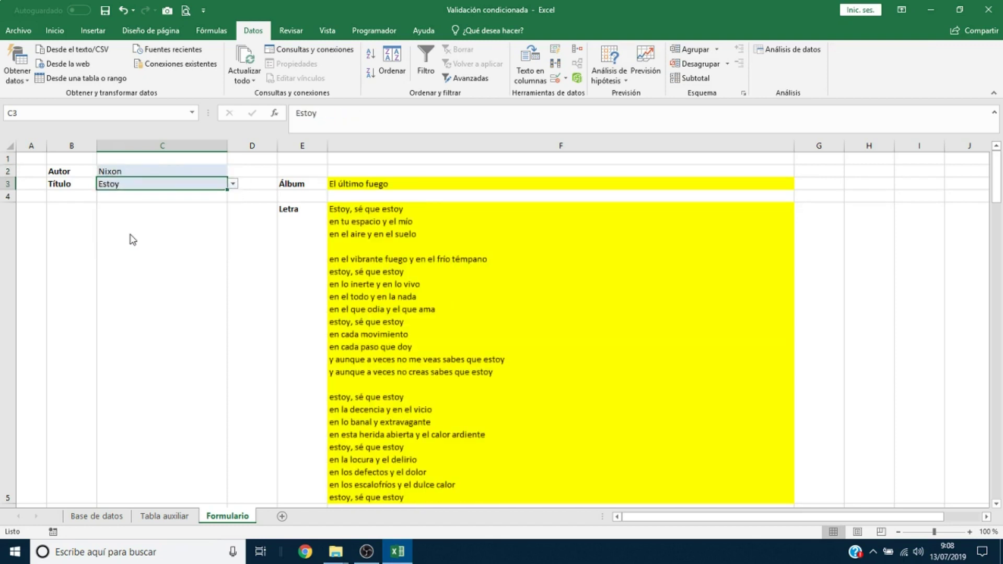
Change the author to Stukas and choose the title Reinas de la Noche from its dependent list
{"action": "left_click", "coordinate": [176, 171]}
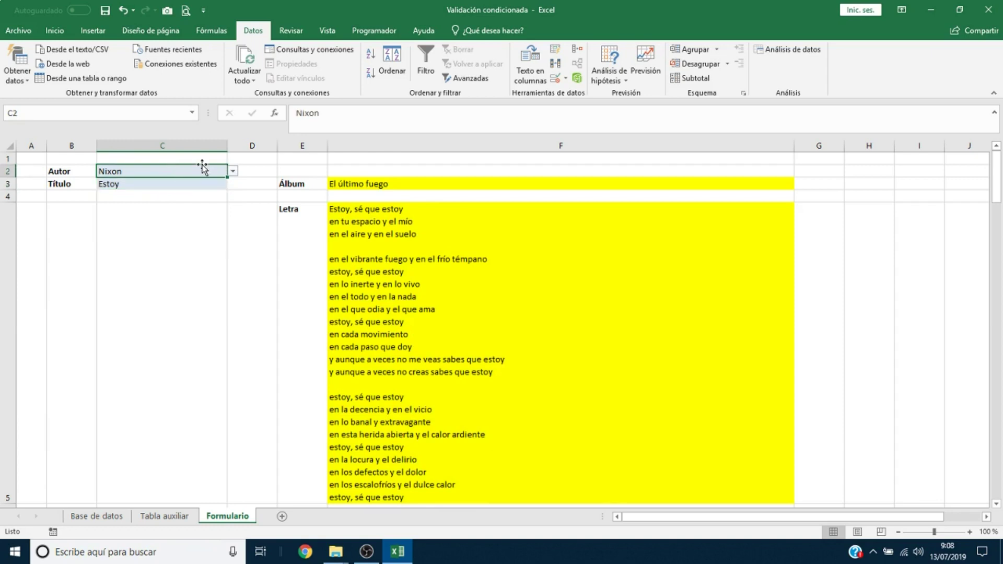
{"action": "left_click", "coordinate": [233, 174]}
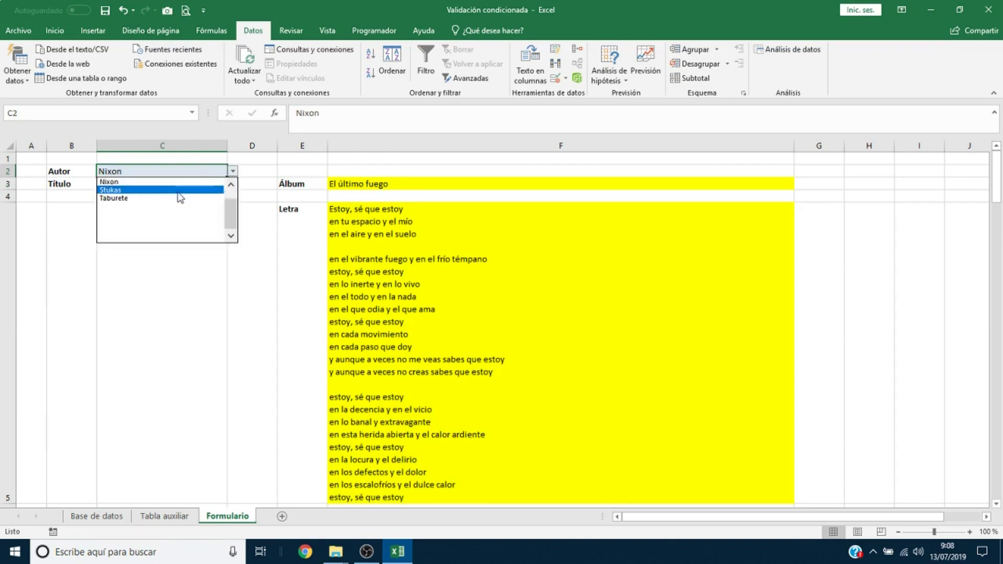
{"action": "left_click", "coordinate": [178, 193]}
{"action": "left_click", "coordinate": [182, 185]}
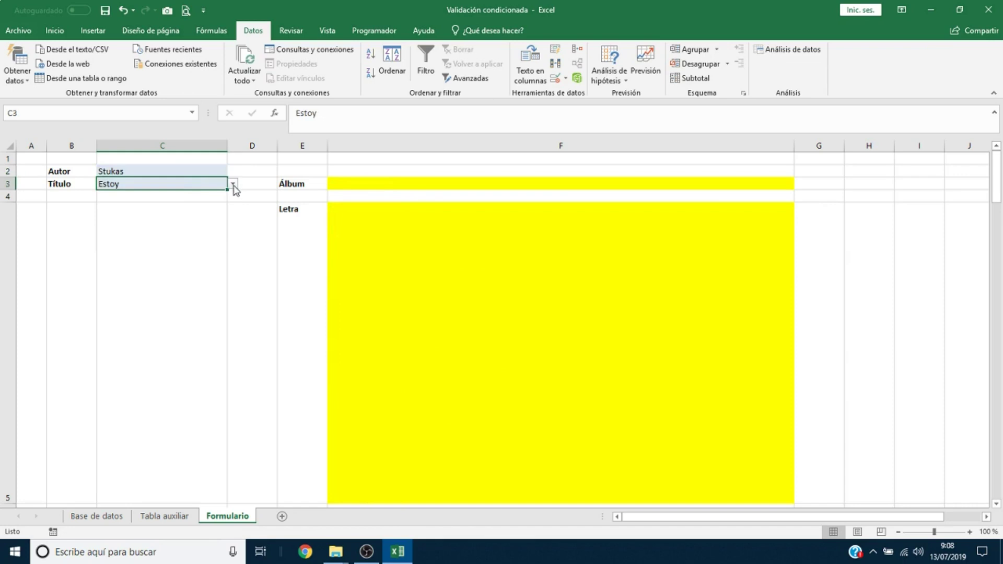
{"action": "left_click", "coordinate": [233, 184]}
{"action": "left_click", "coordinate": [156, 243]}
Change the author to Taburete and choose the title Mariposas from its dependent list
{"action": "left_click", "coordinate": [193, 171]}
{"action": "left_click", "coordinate": [233, 171]}
{"action": "left_click", "coordinate": [117, 198]}
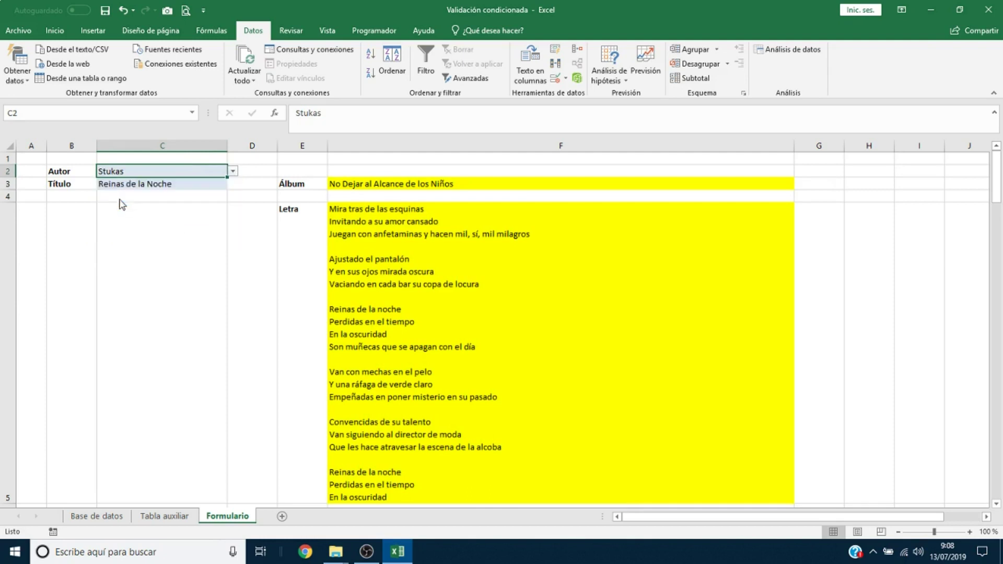
{"action": "left_click", "coordinate": [131, 186]}
{"action": "left_click", "coordinate": [231, 184]}
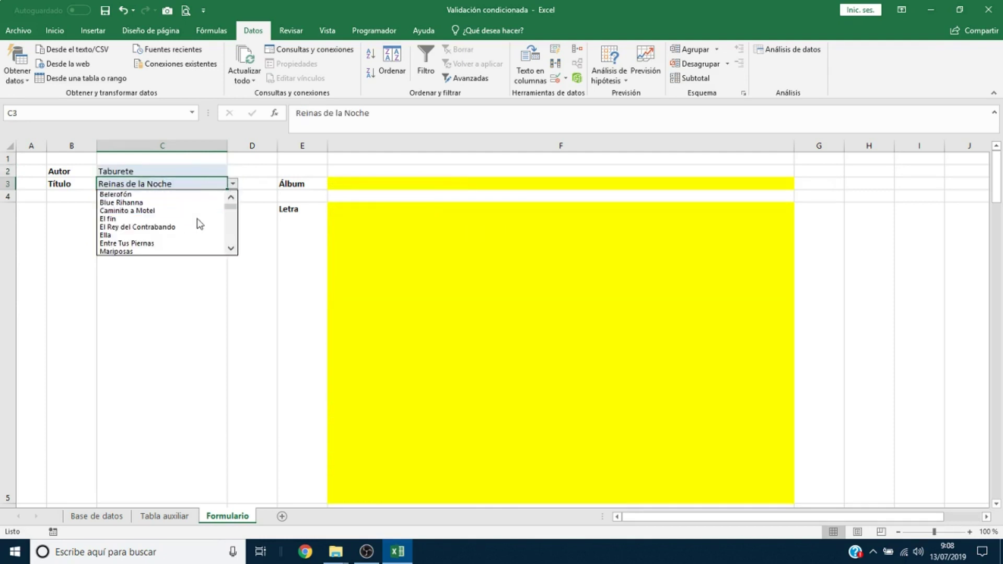
{"action": "left_click", "coordinate": [183, 252]}
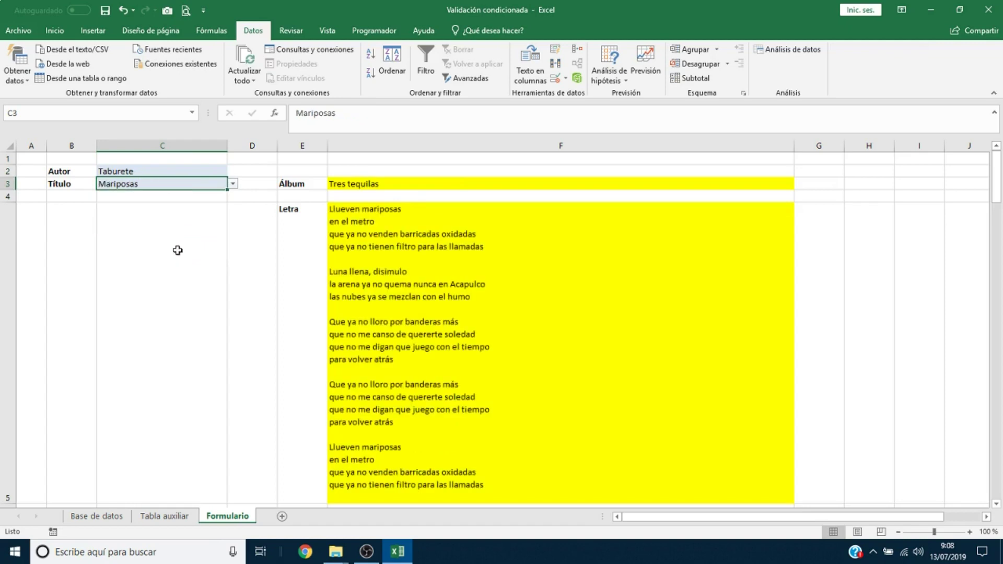